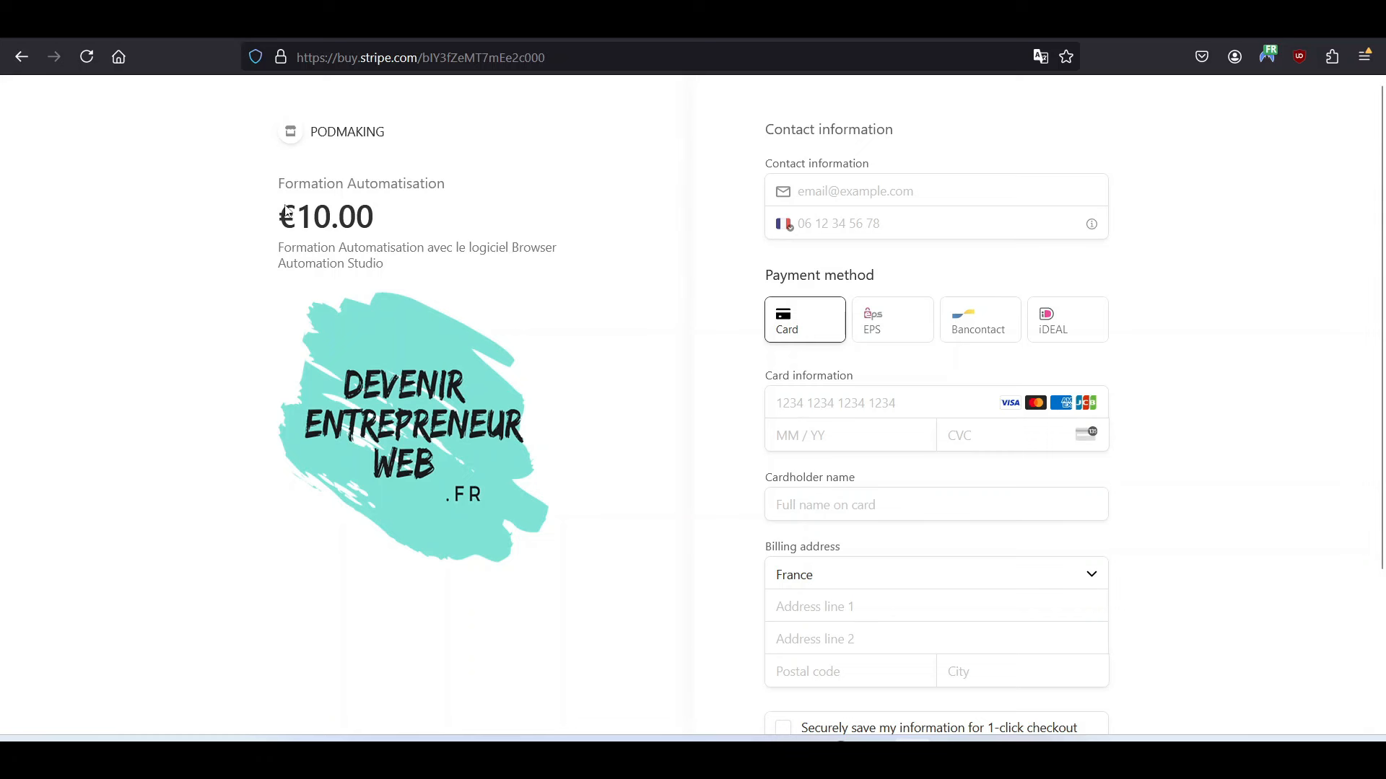
- Examine the product price on the sample checkout page and the standard European card fee on Stripe's pricing page
drag(303, 220, 386, 220)
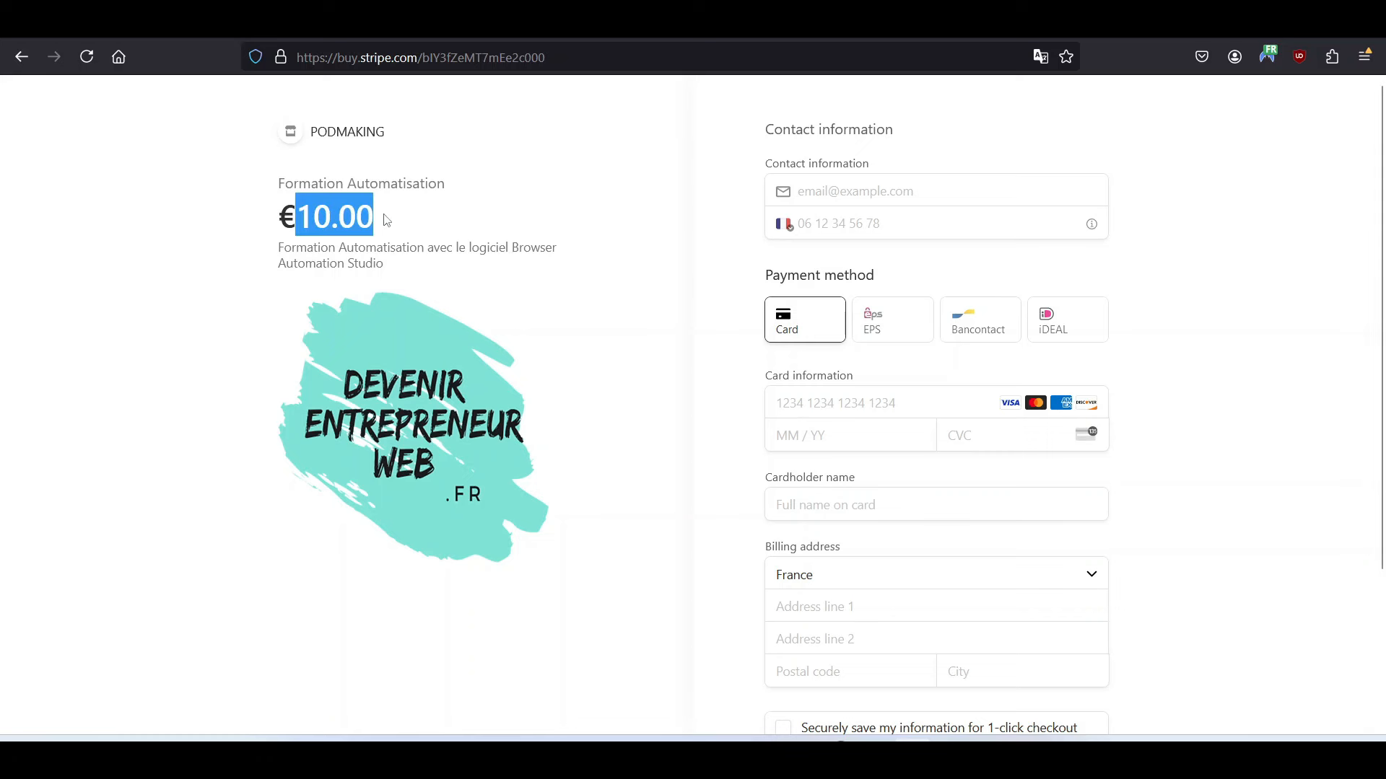
click(374, 222)
drag(289, 213, 395, 218)
click(608, 315)
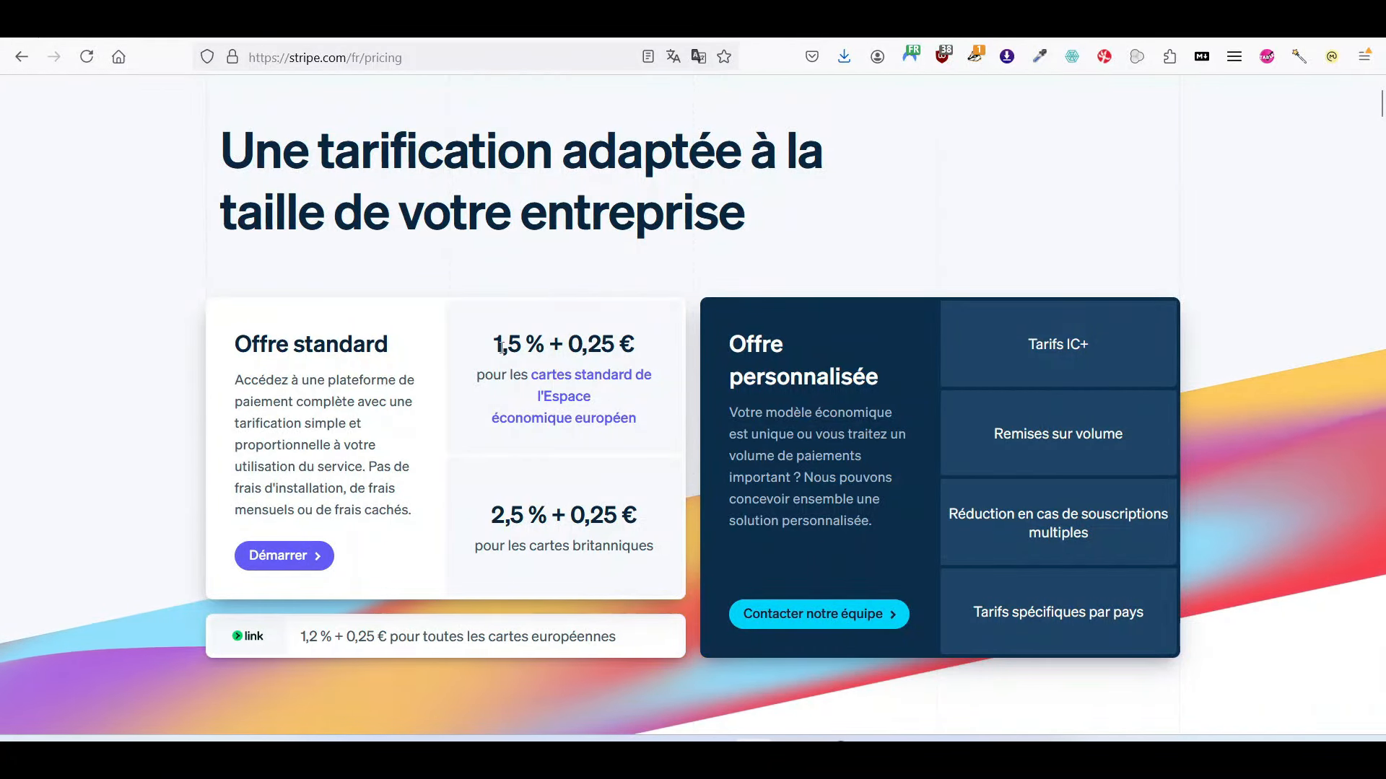
drag(495, 345, 633, 375)
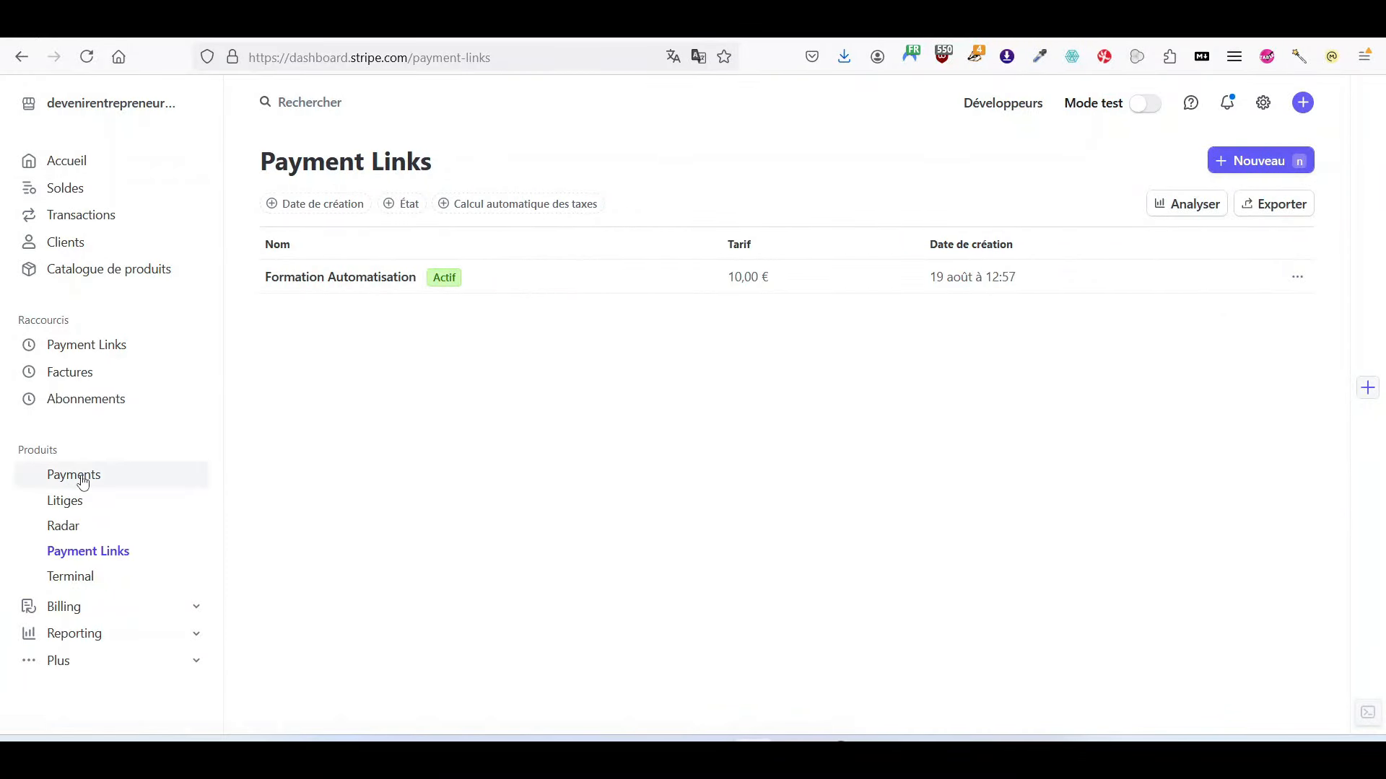
- Start a new payment link of the type "Produits ou abonnements" and begin adding a new product to it
drag(27, 449, 65, 457)
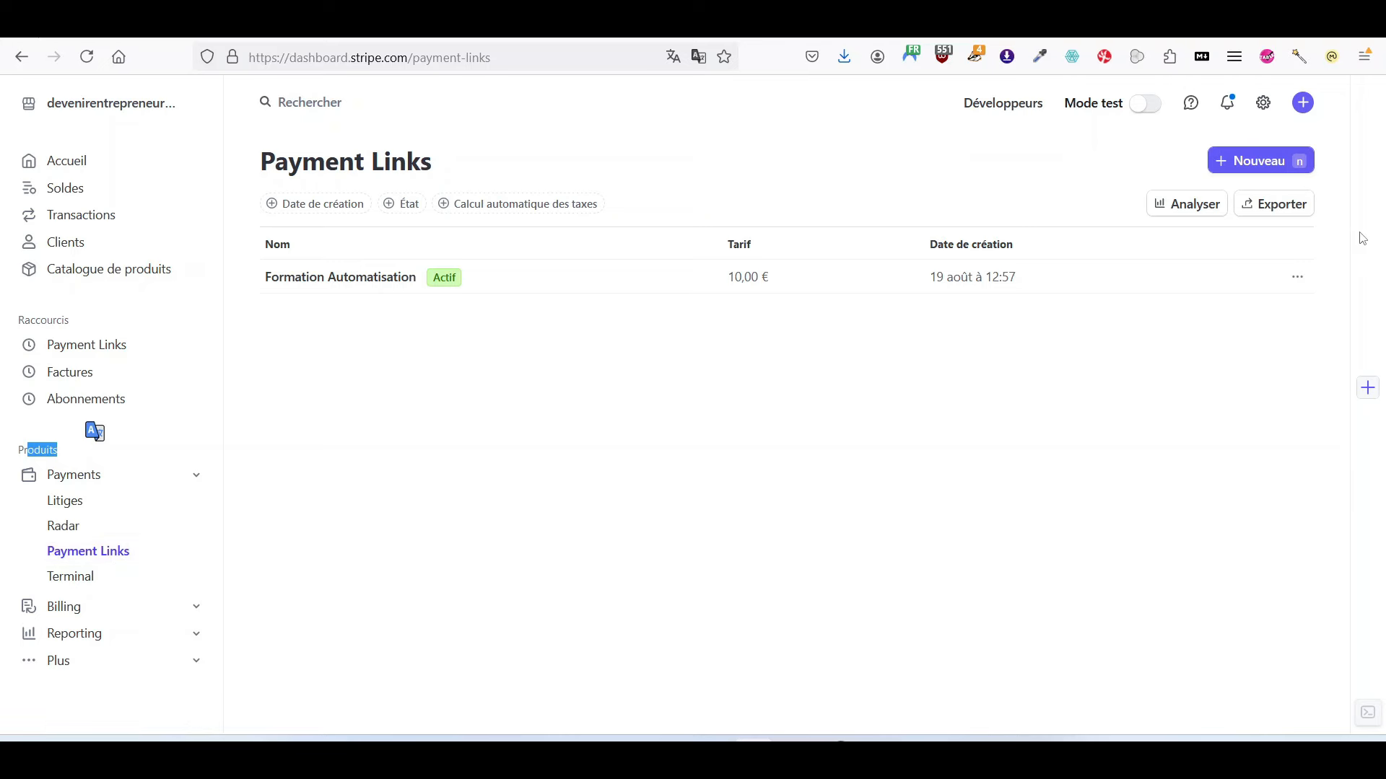
click(1251, 164)
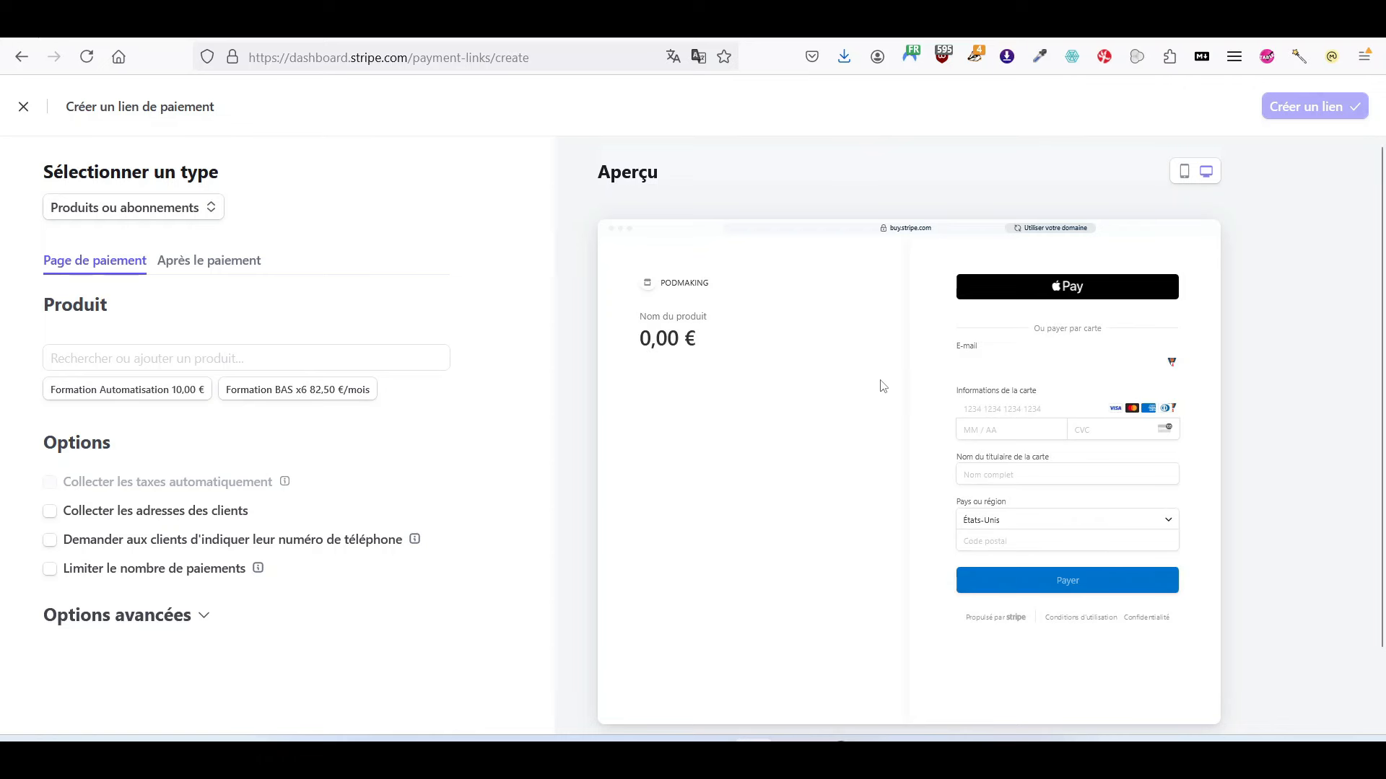
click(131, 209)
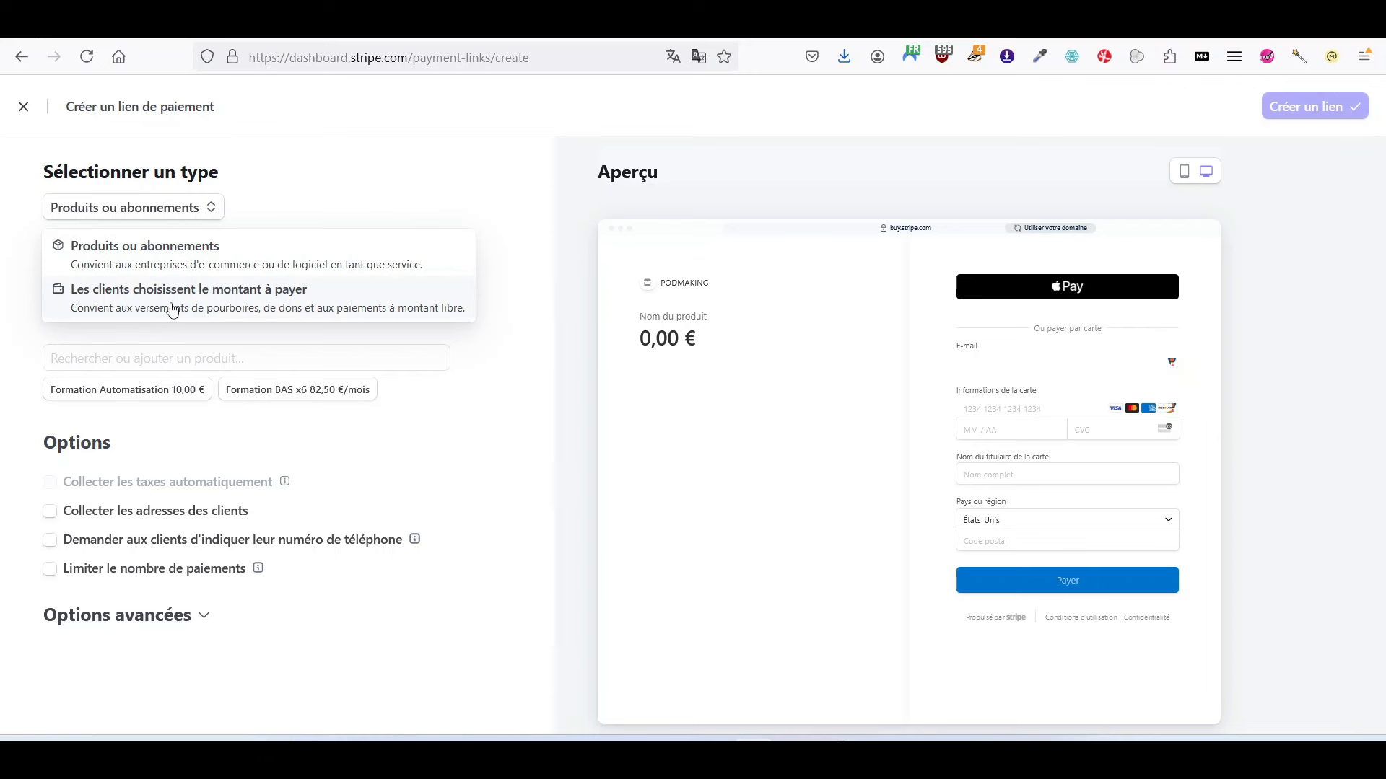
click(21, 323)
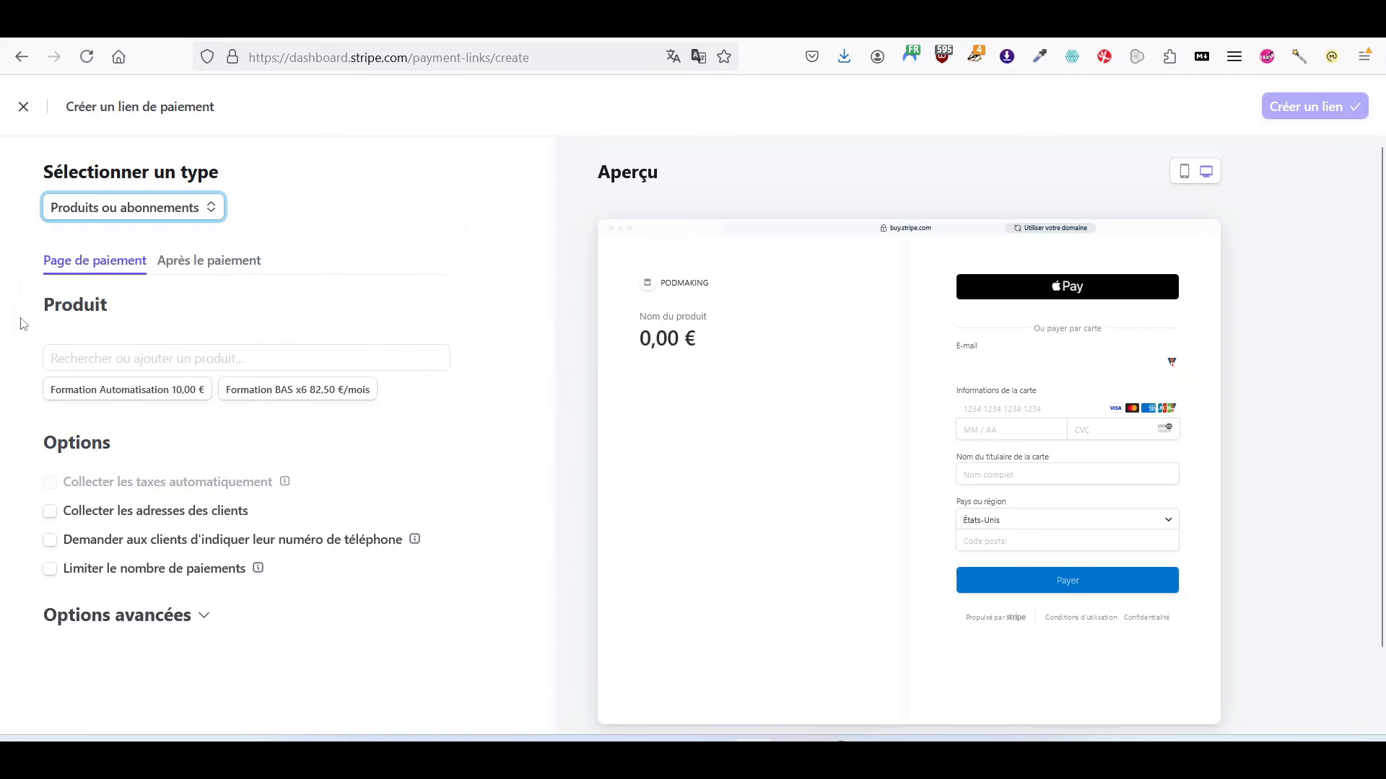
click(110, 362)
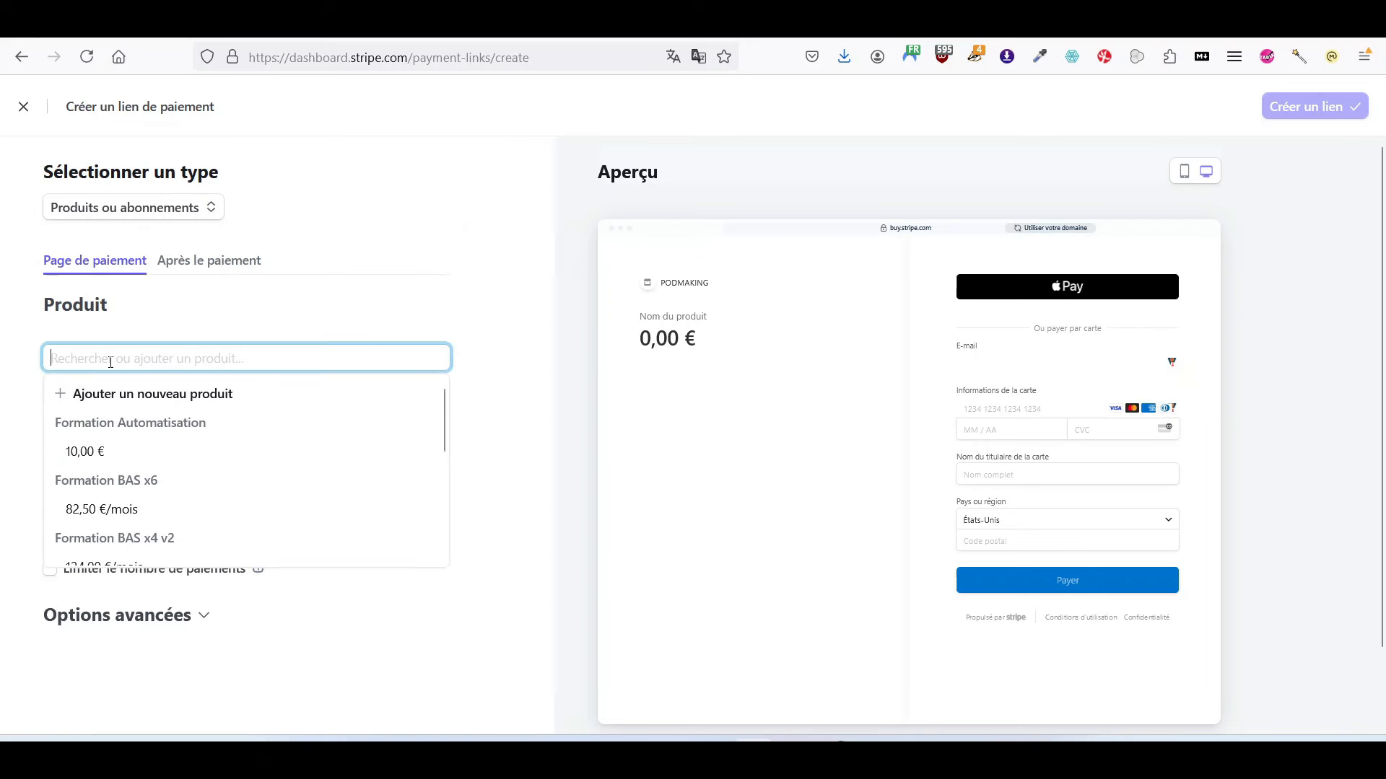
click(123, 410)
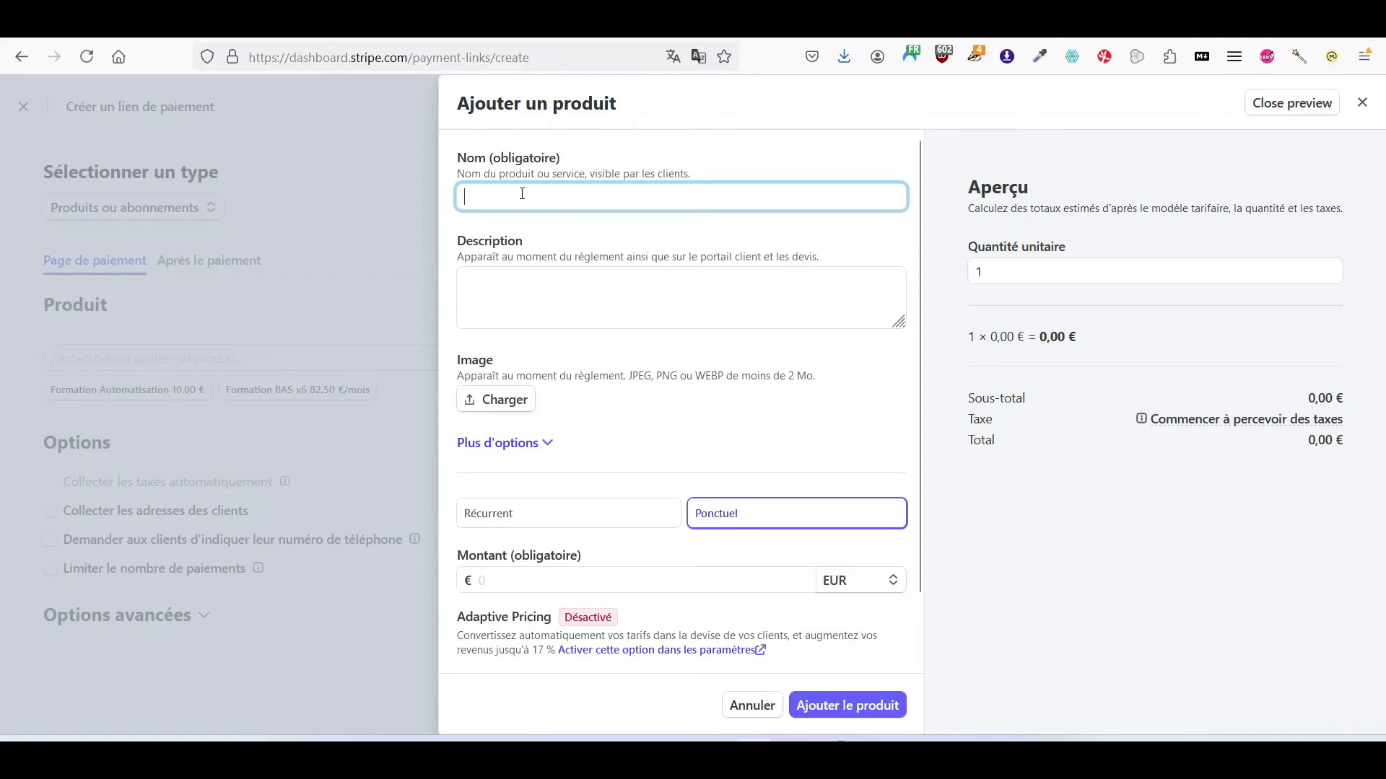
- Fill in the product with the name "Formation Youtube", the description "Formation Youtube pour faire des vues" and the planet logo image
text(Format)
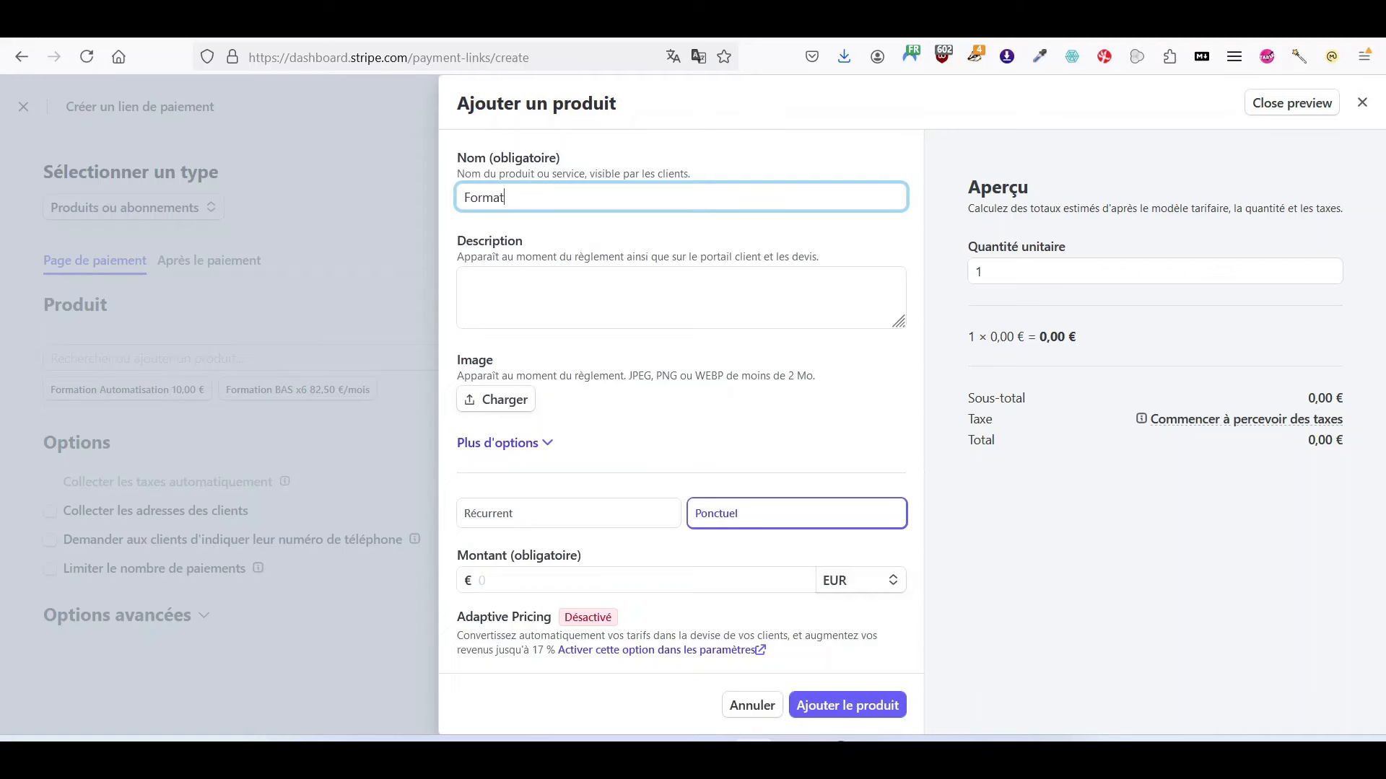
text(ion You)
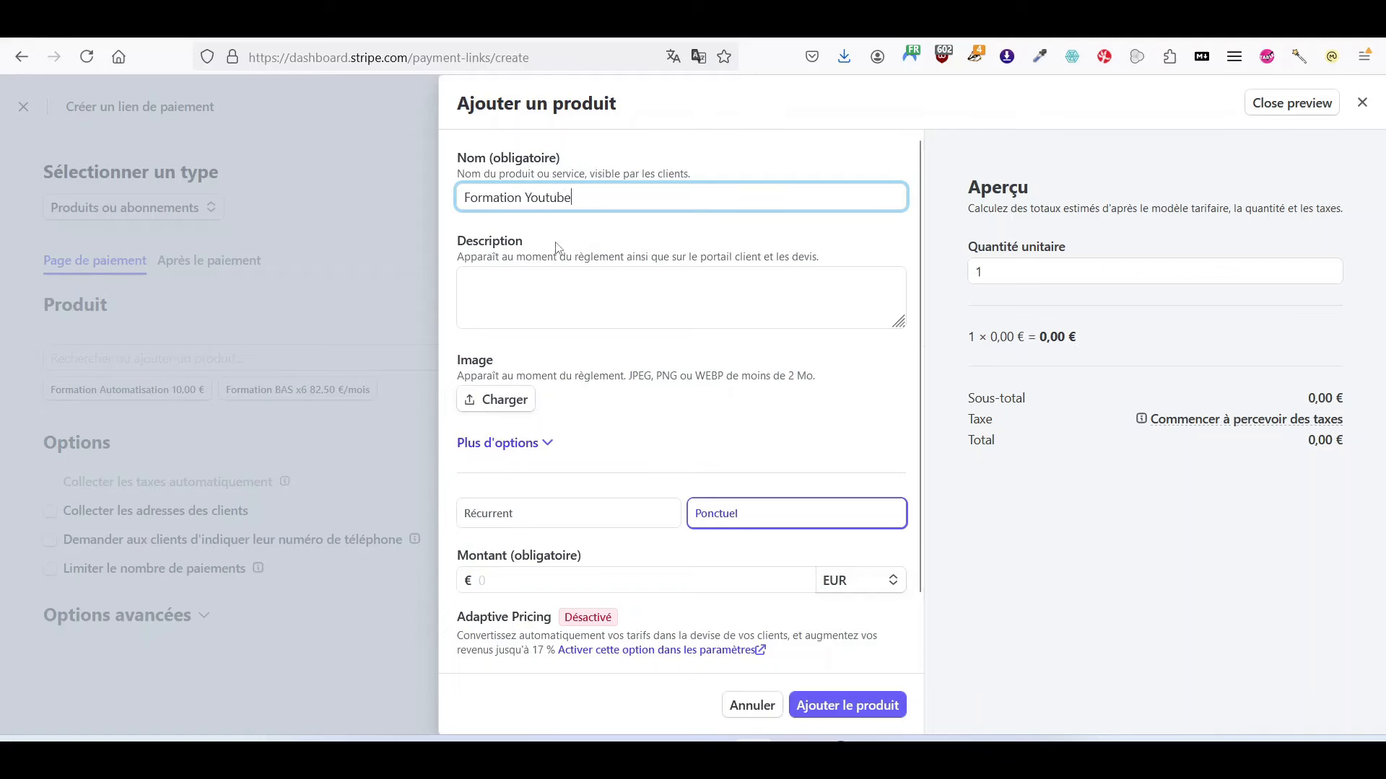
text(tube)
click(576, 296)
text(Formation Youtube)
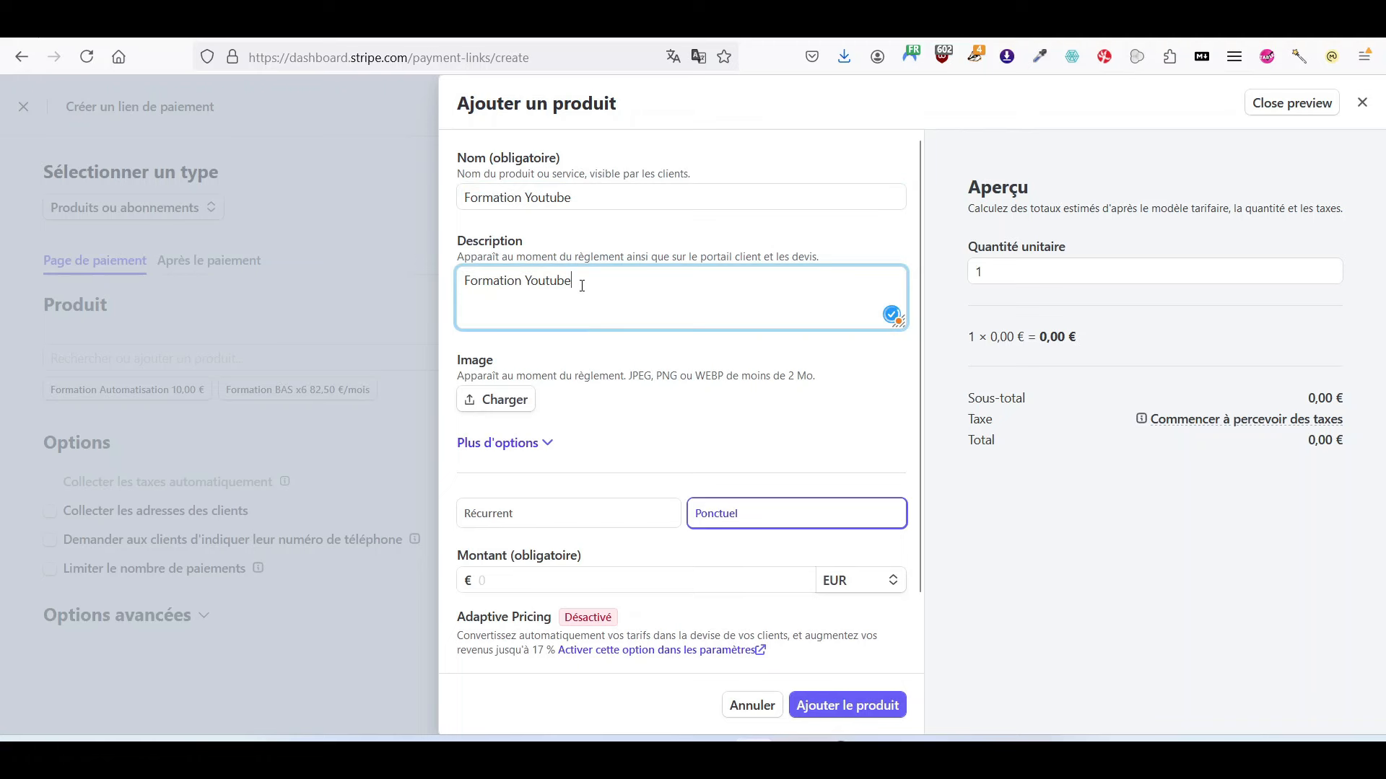
text(pour faire des vues)
click(644, 361)
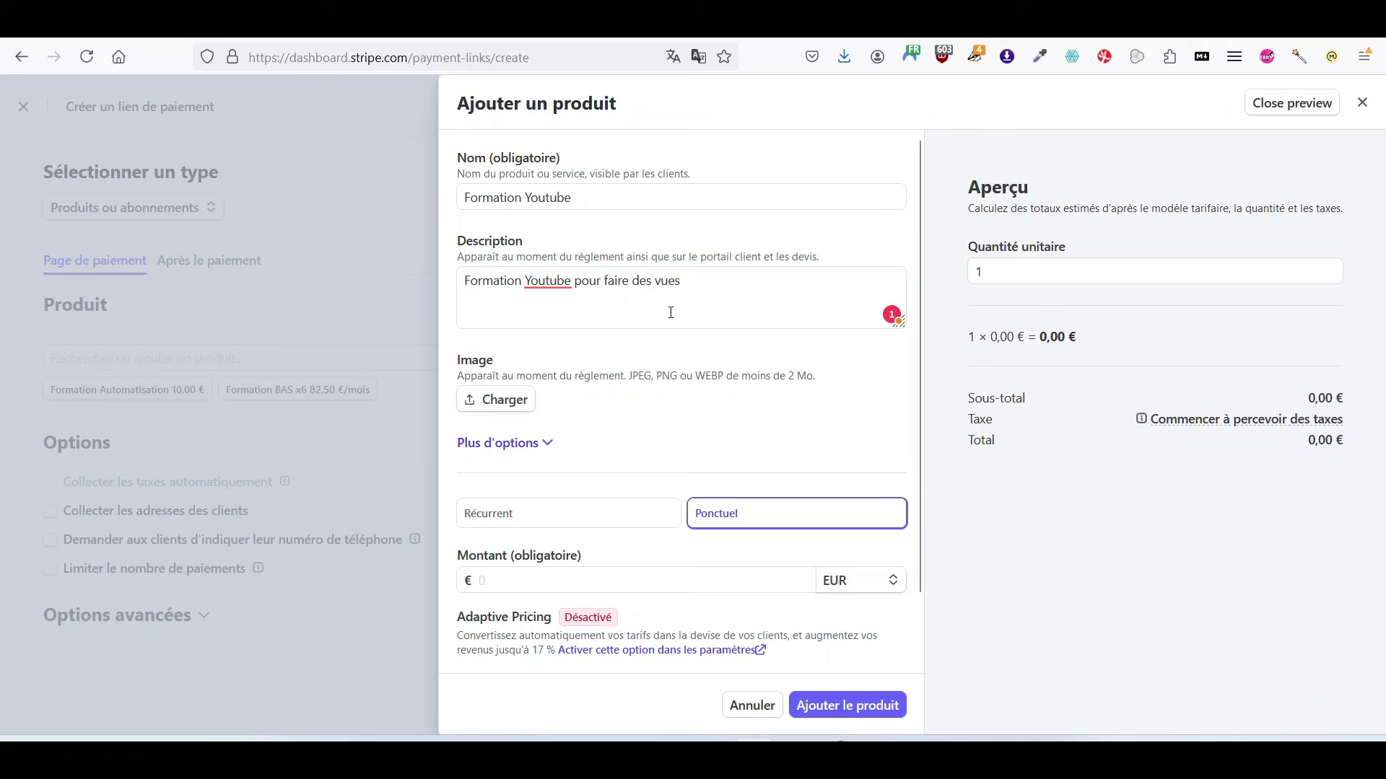
click(490, 408)
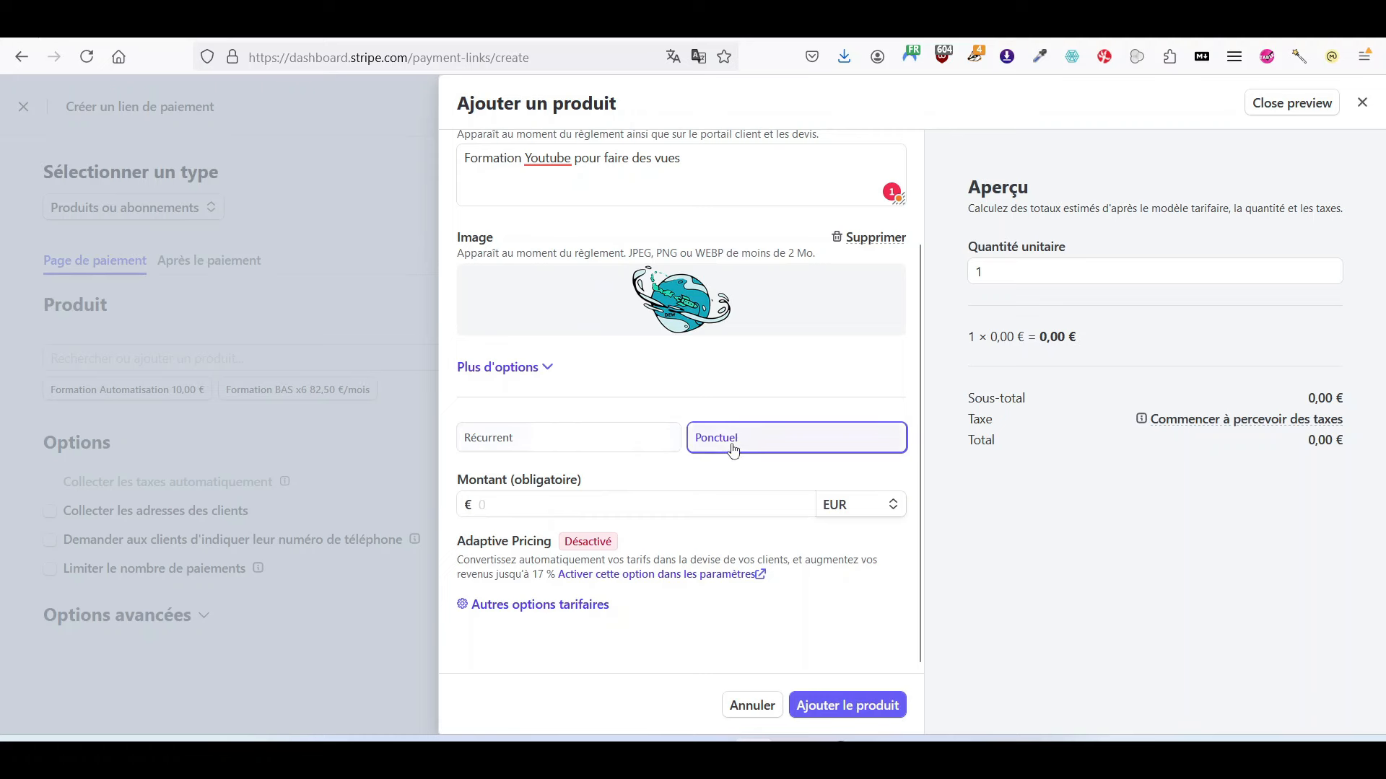
click(543, 446)
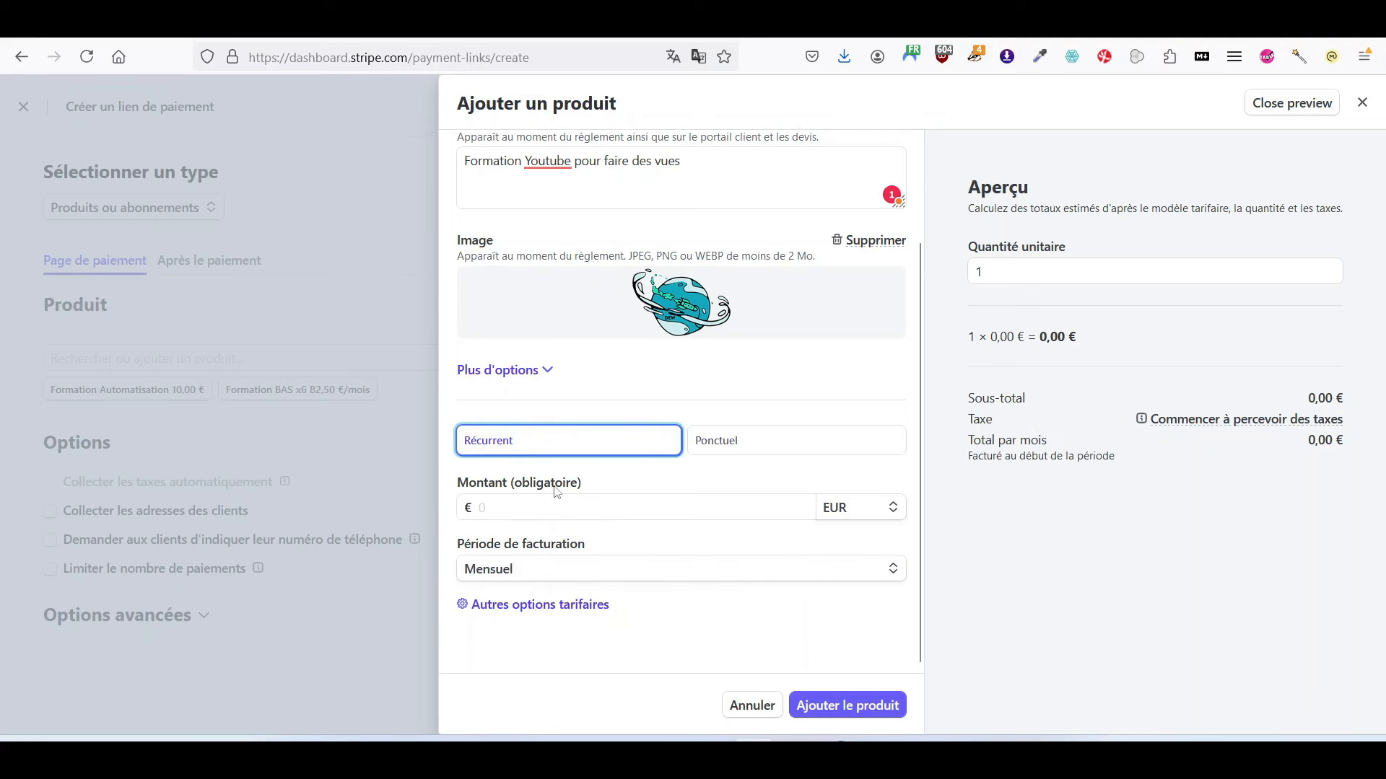
click(534, 570)
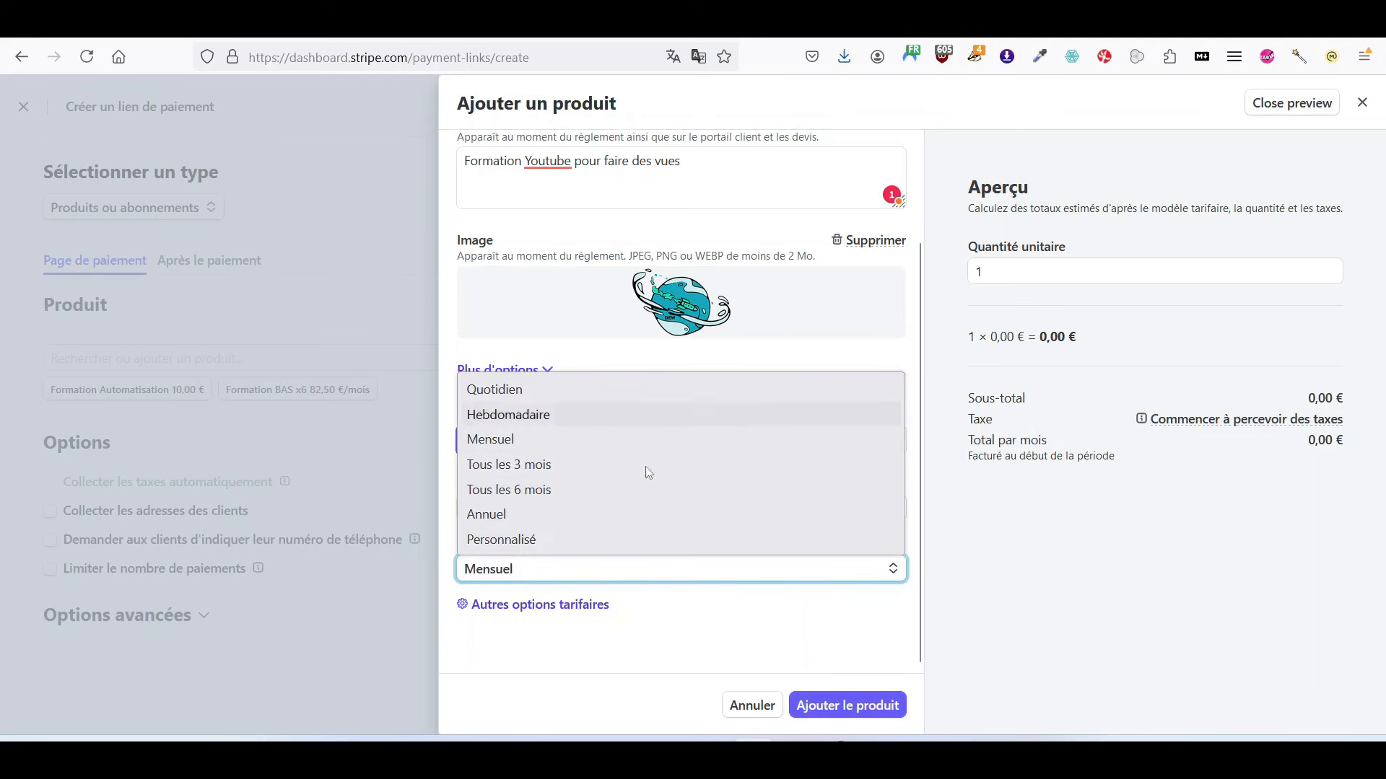
click(684, 612)
click(765, 441)
- Set the product's one-time price to 50 EUR
click(532, 508)
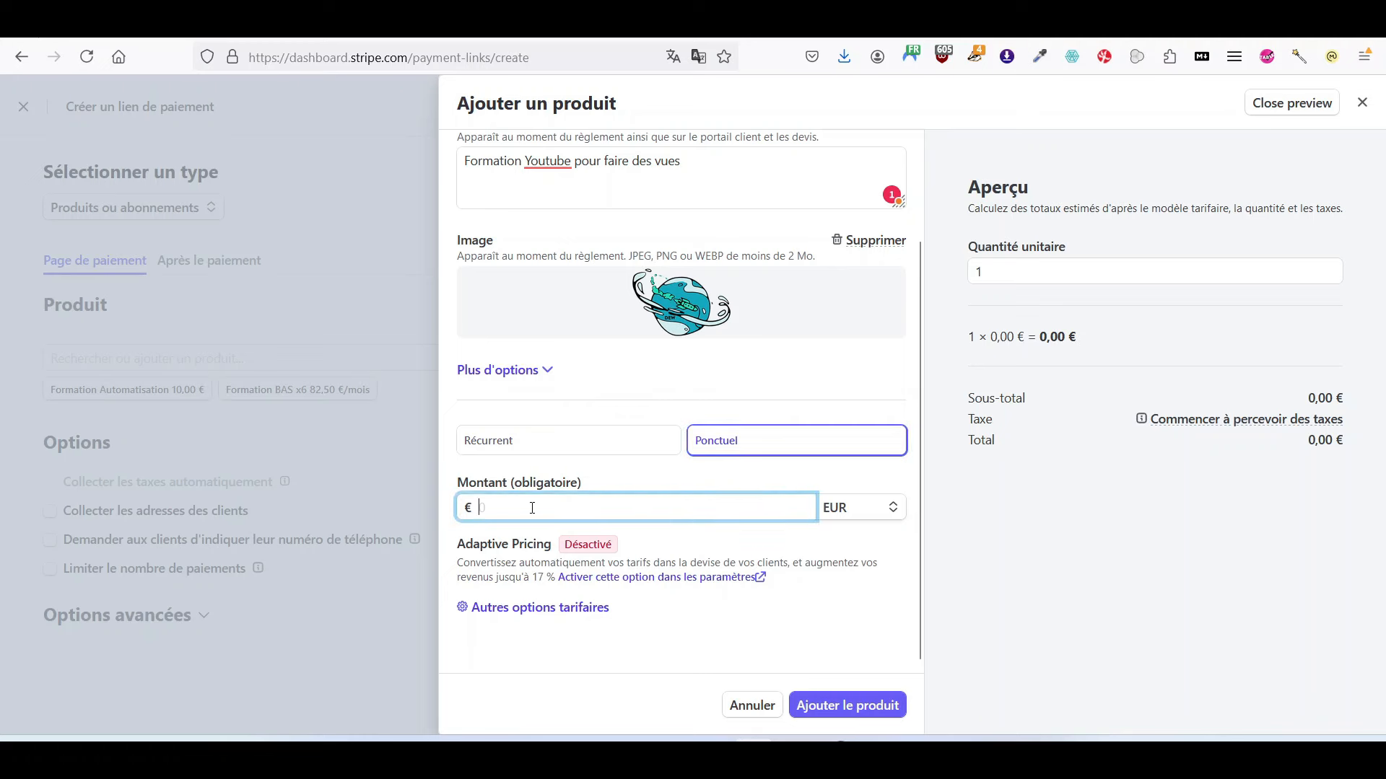
text(50)
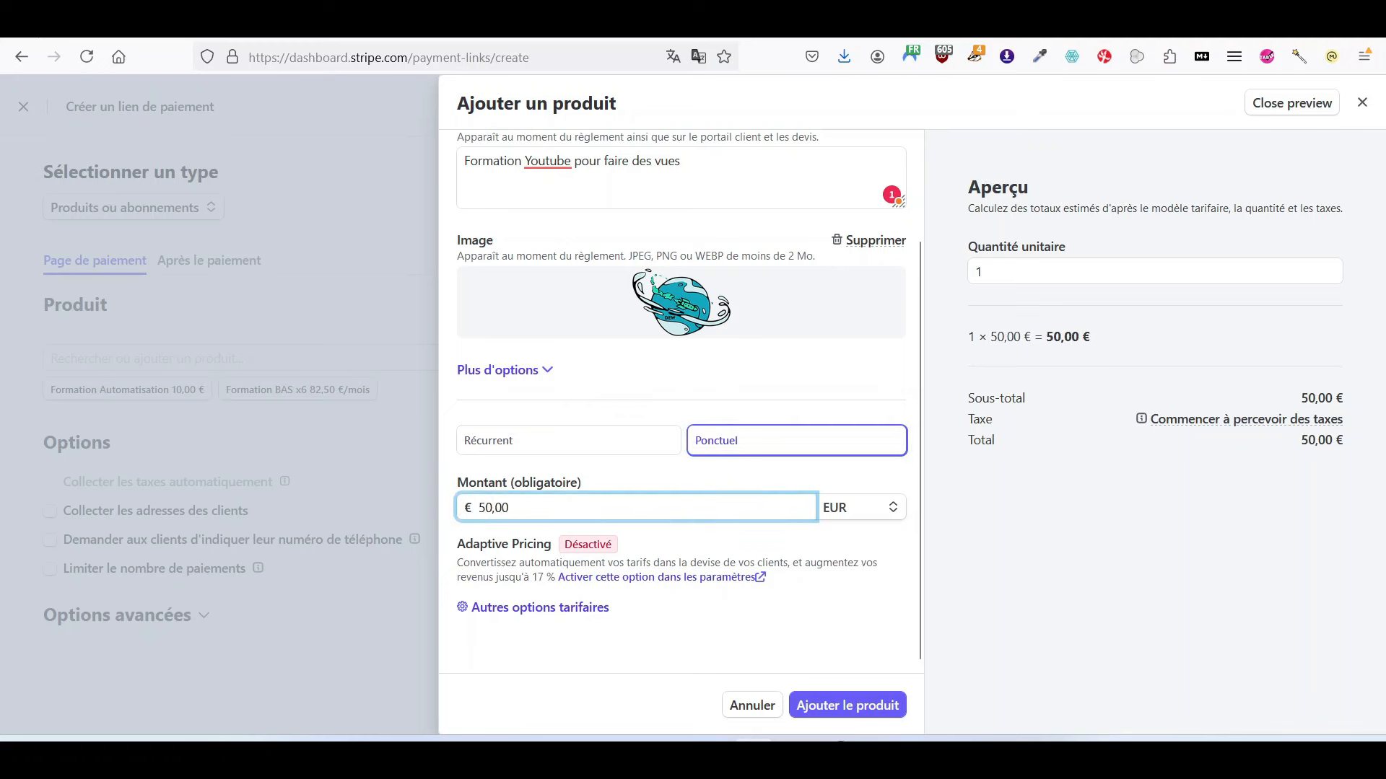
click(860, 619)
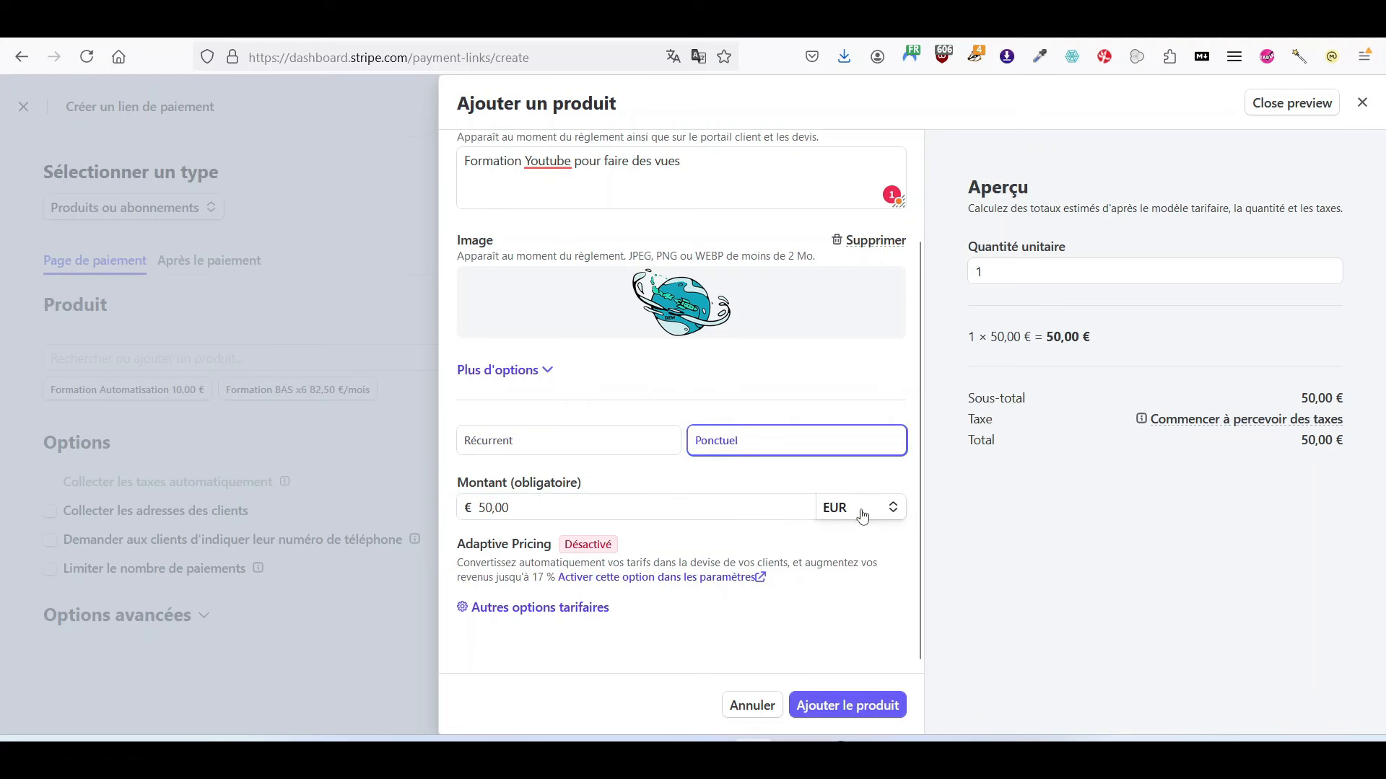
- Expand the product's additional options and set the bank statement label to "Formation Youtube"
scroll(505, 506, up, 2)
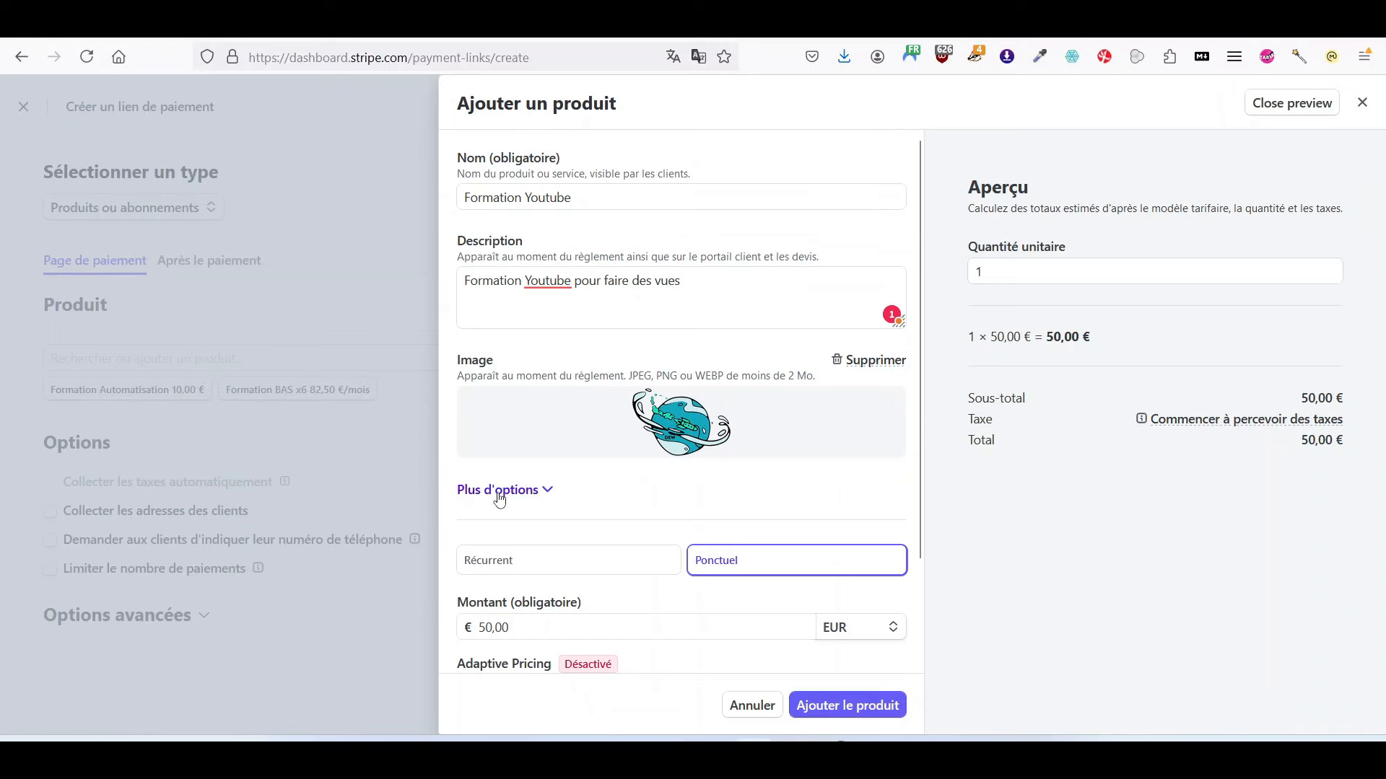
click(495, 497)
scroll(693, 455, down, 3)
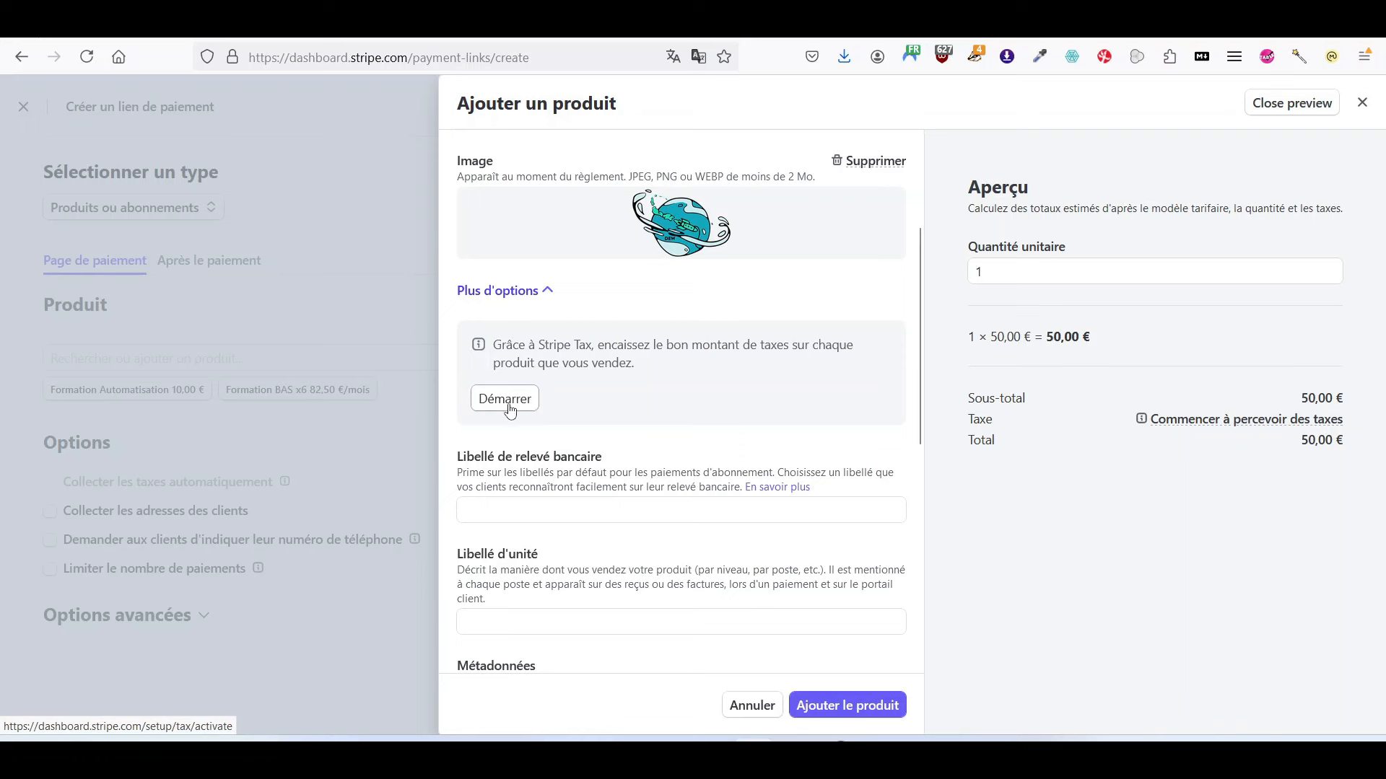
scroll(514, 415, down, 2)
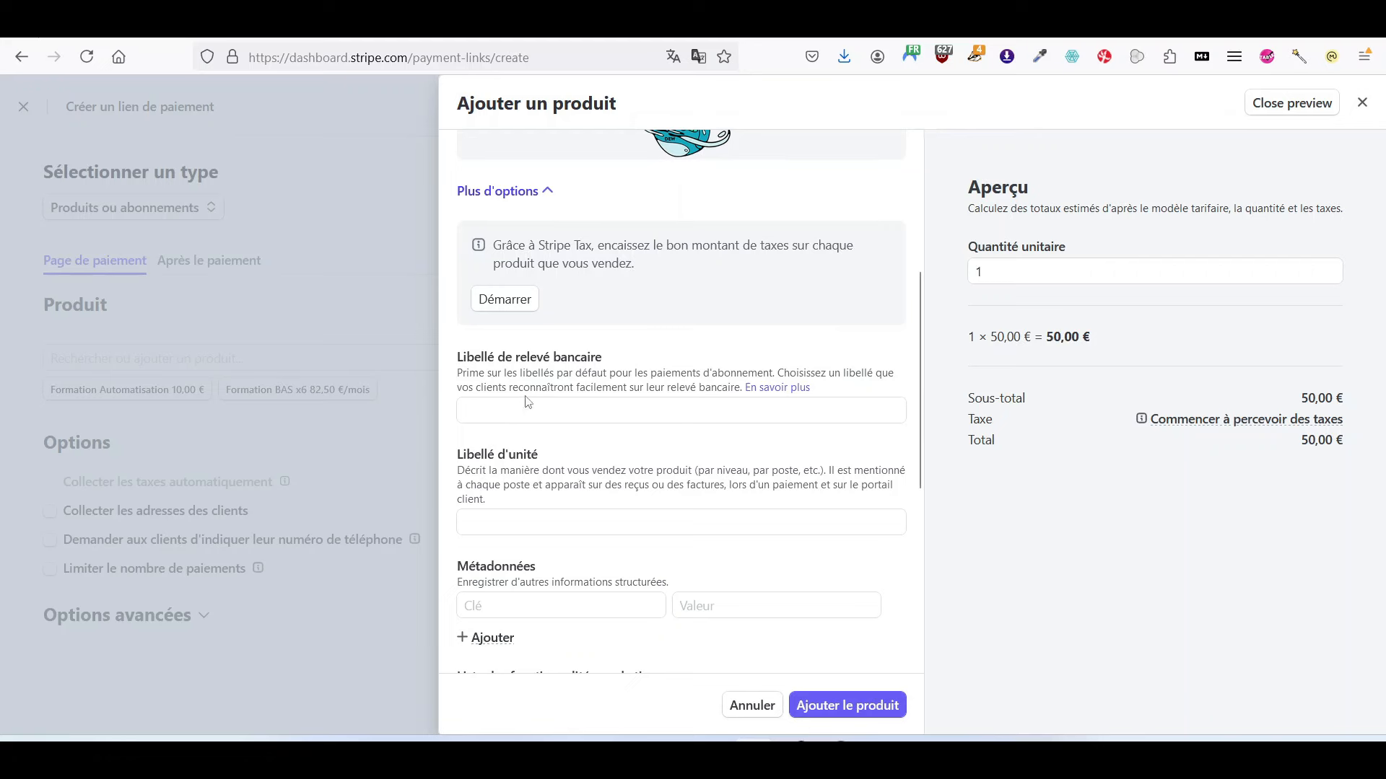
click(526, 408)
scroll(523, 404, up, 6)
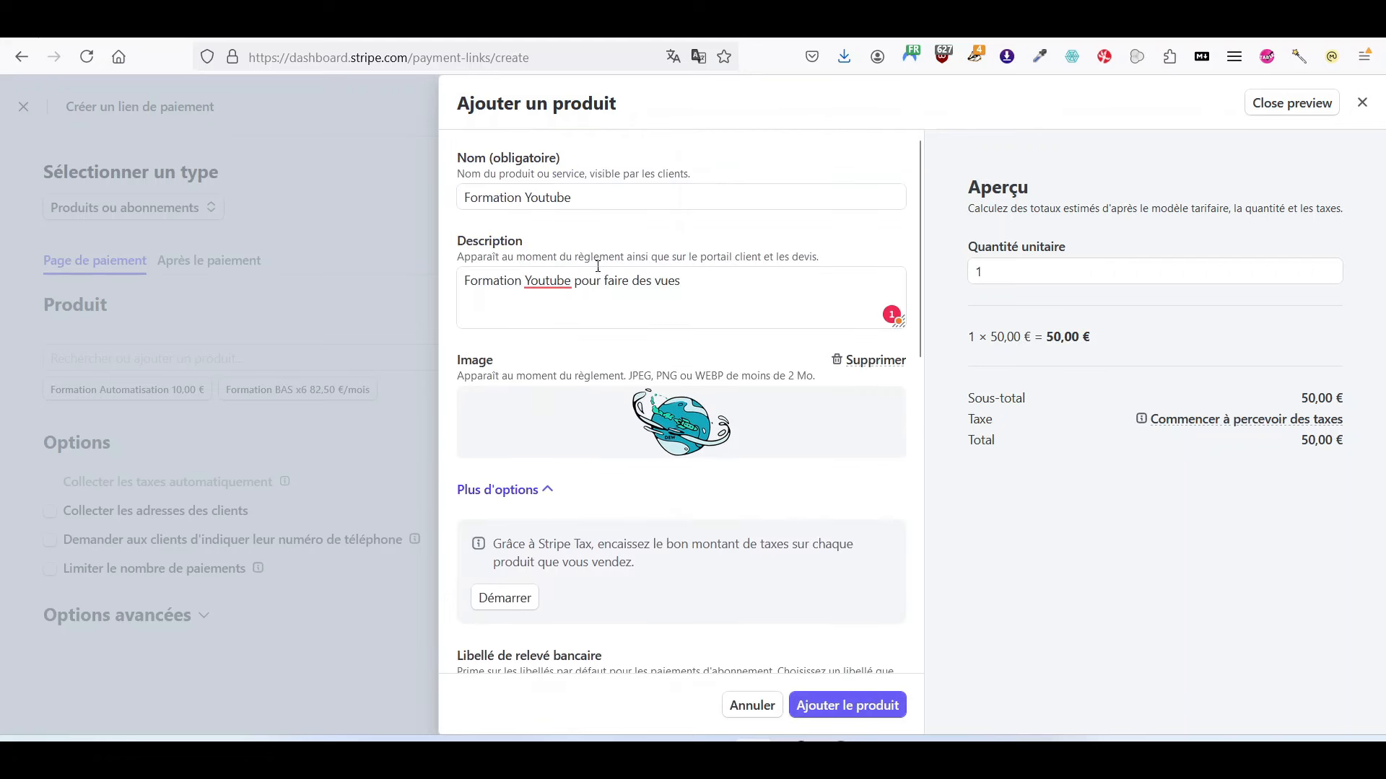
scroll(532, 487, down, 5)
text(Formation Youtube)
scroll(542, 532, up, 1)
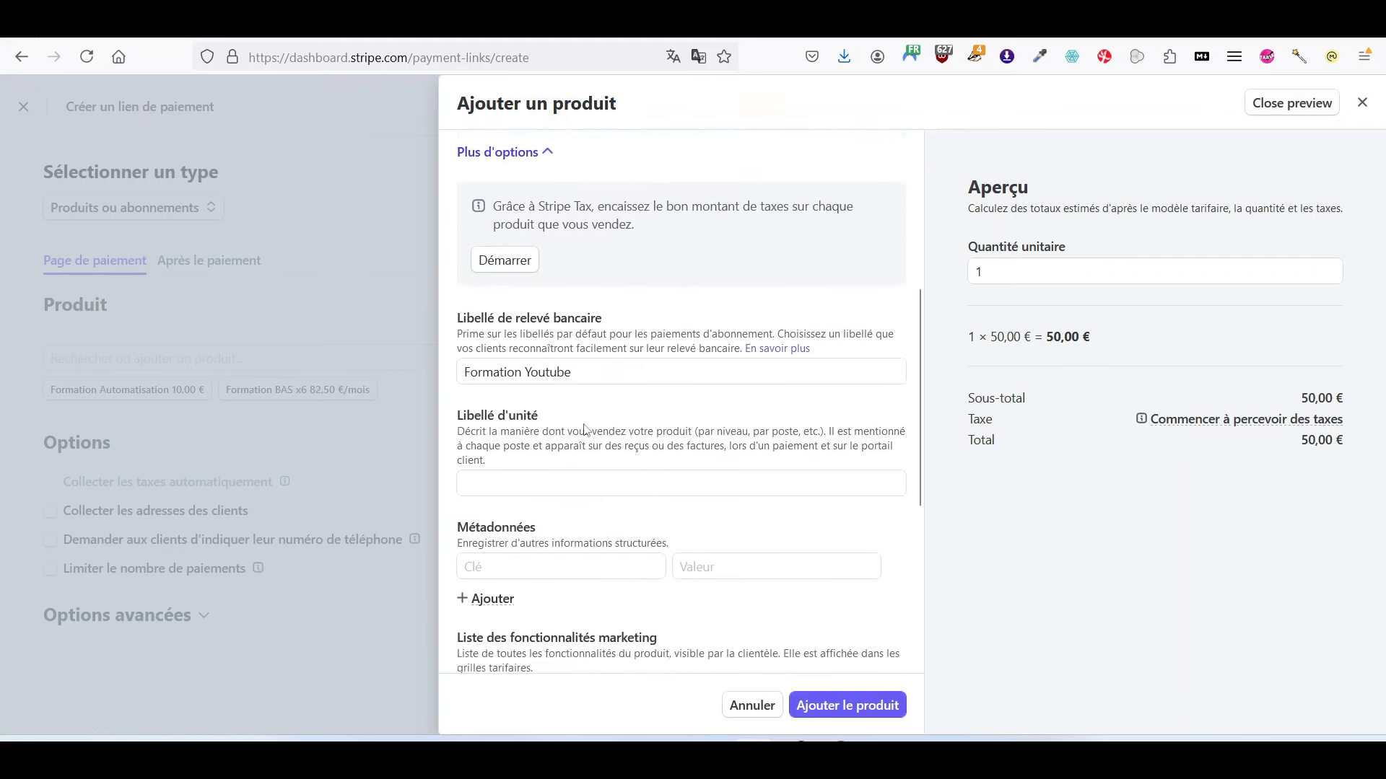
- Review the product's remaining details and add the product to the payment link
scroll(630, 630, down, 3)
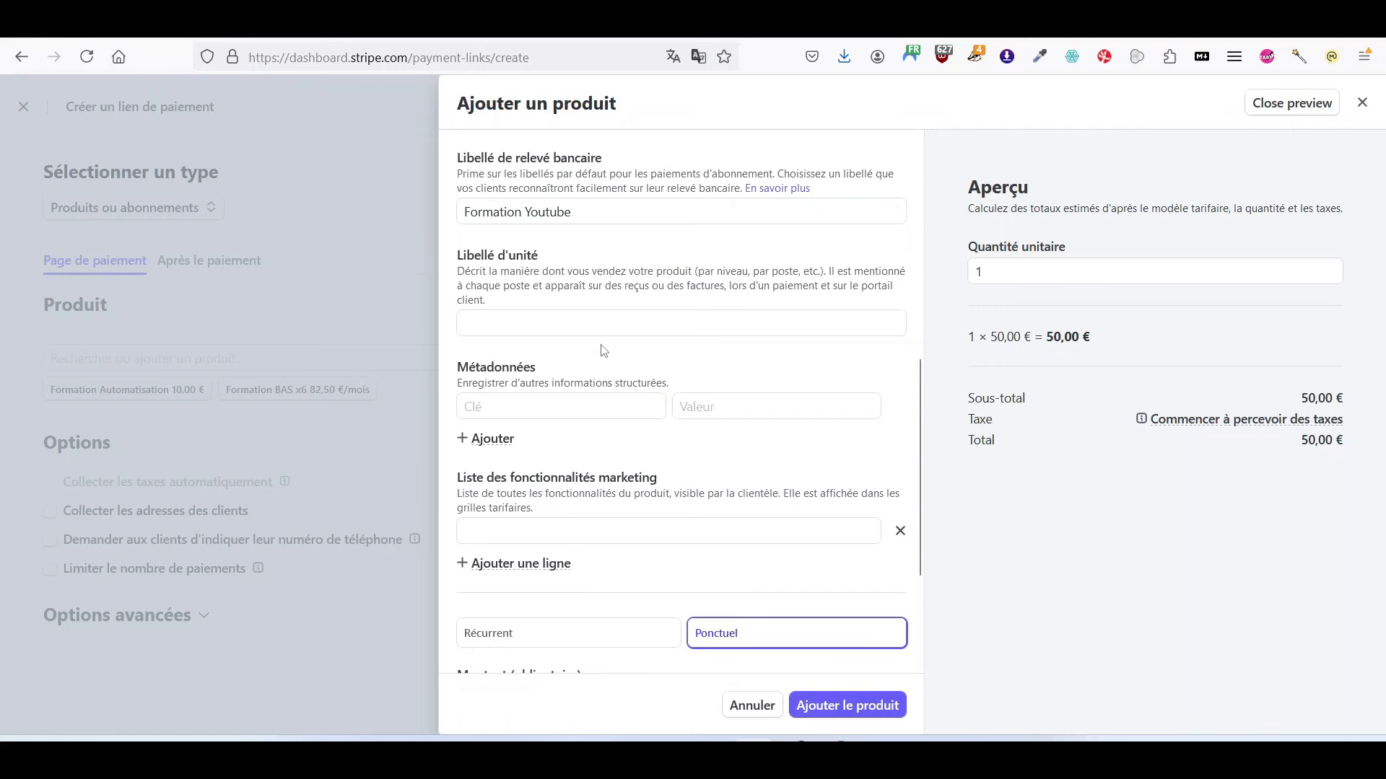
scroll(605, 363, up, 7)
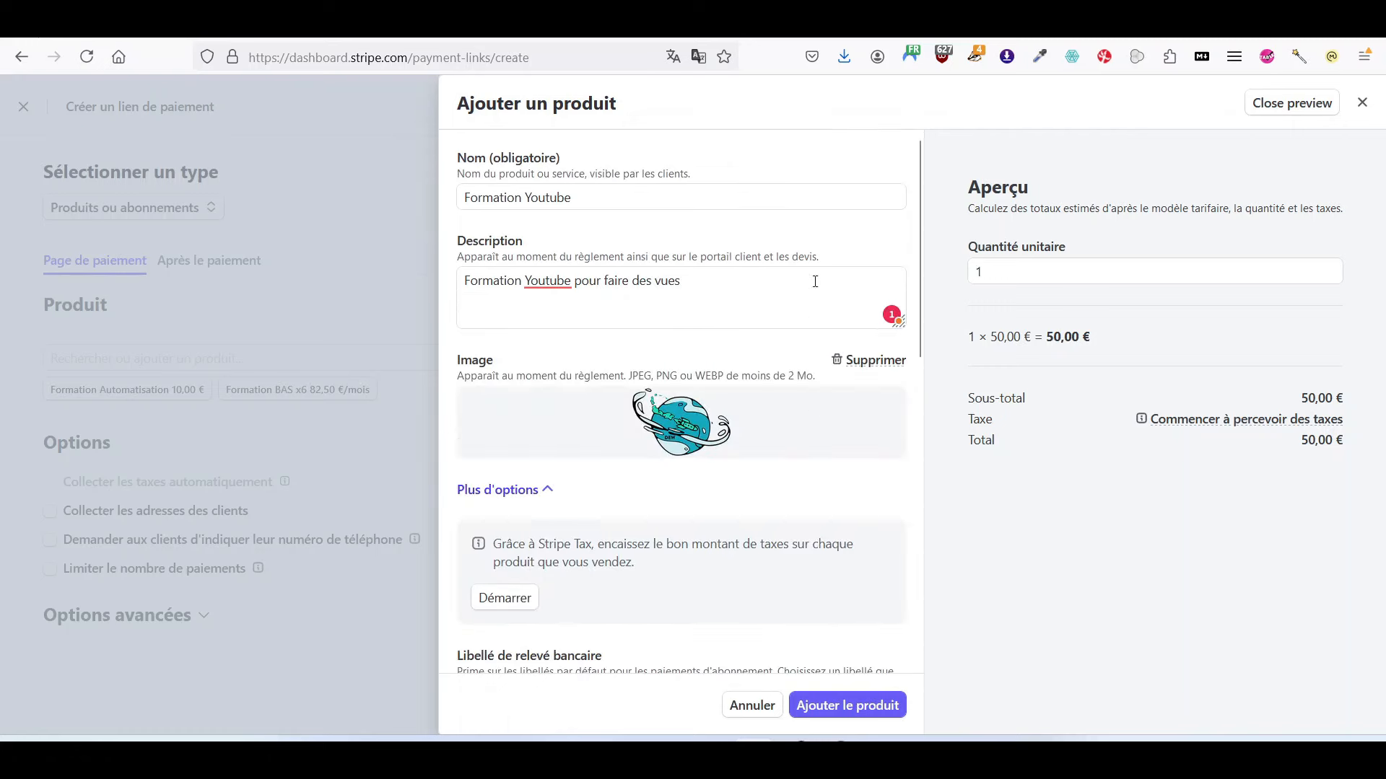
click(887, 707)
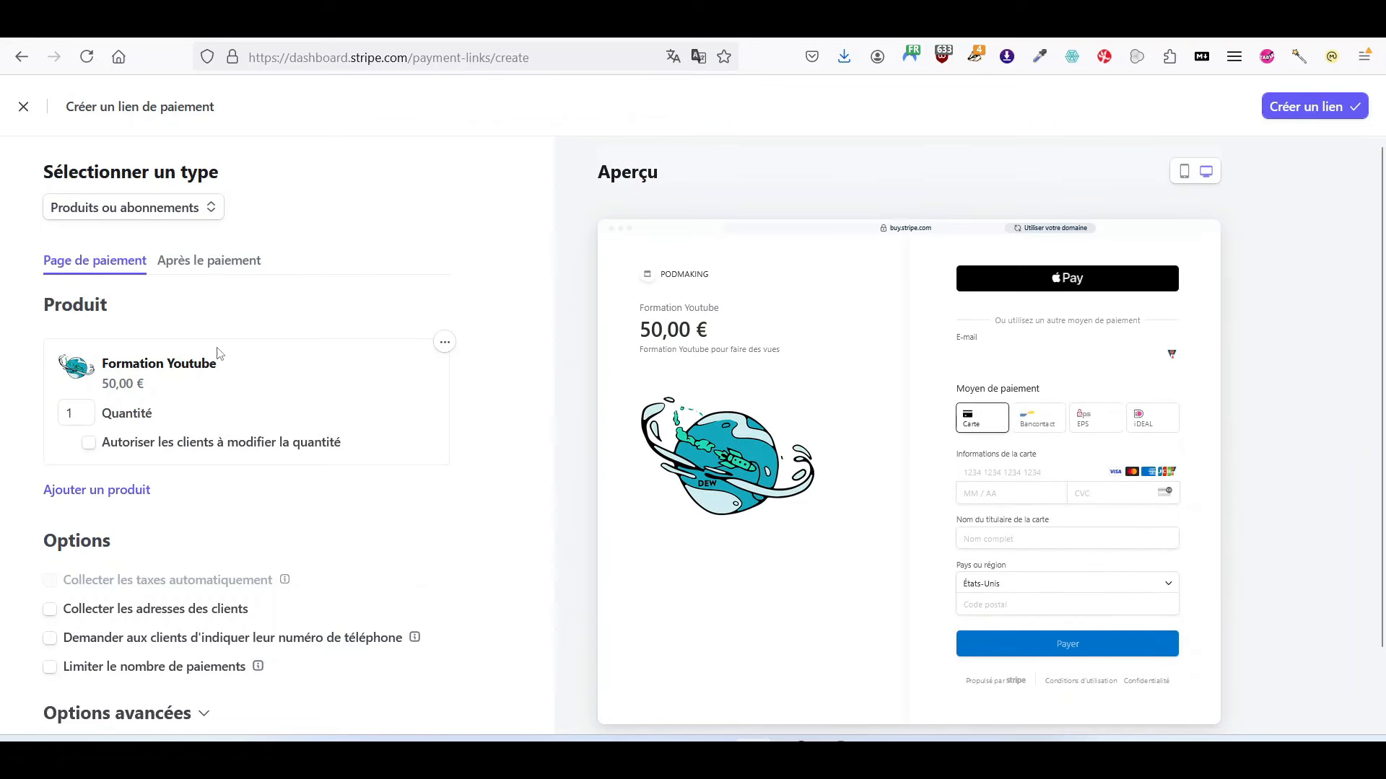
- Try allowing customers to change the product quantity, then turn that option back off
click(88, 444)
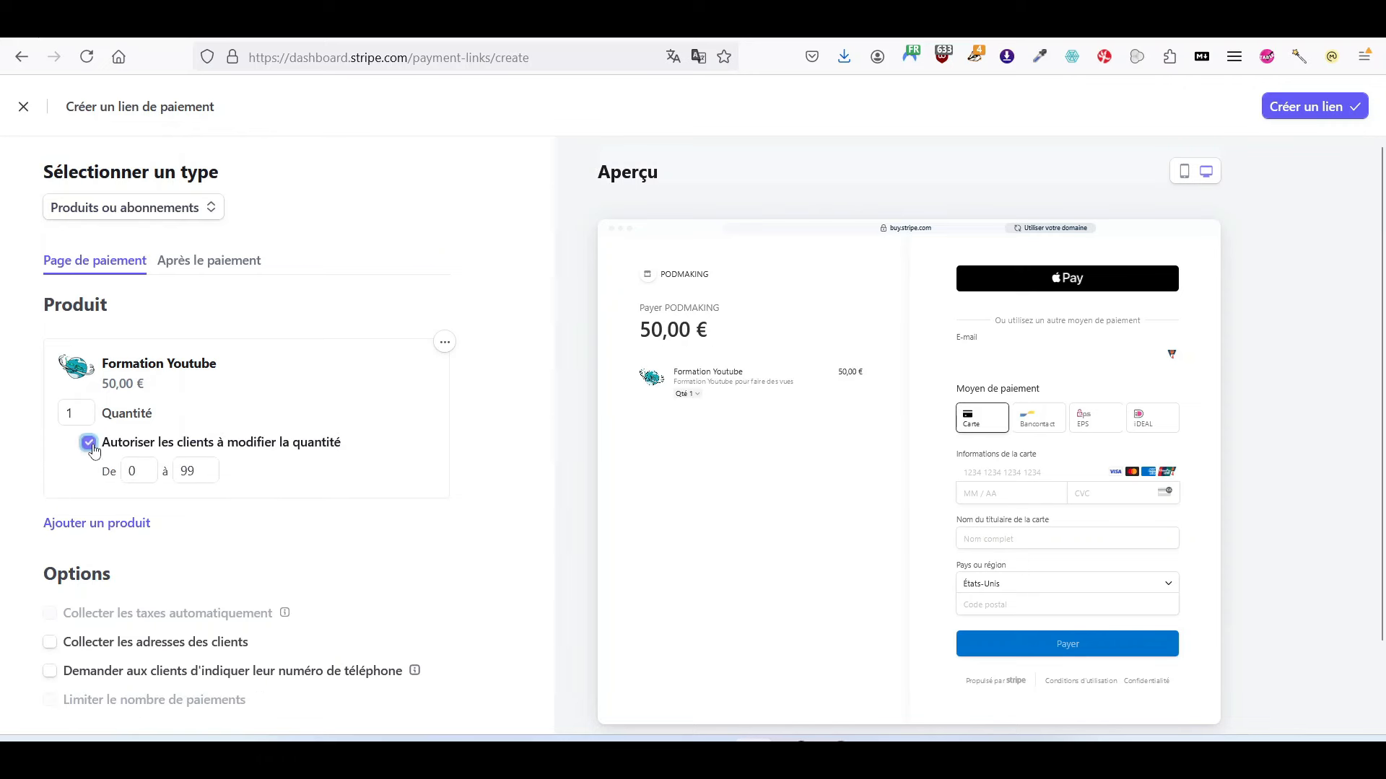
click(88, 443)
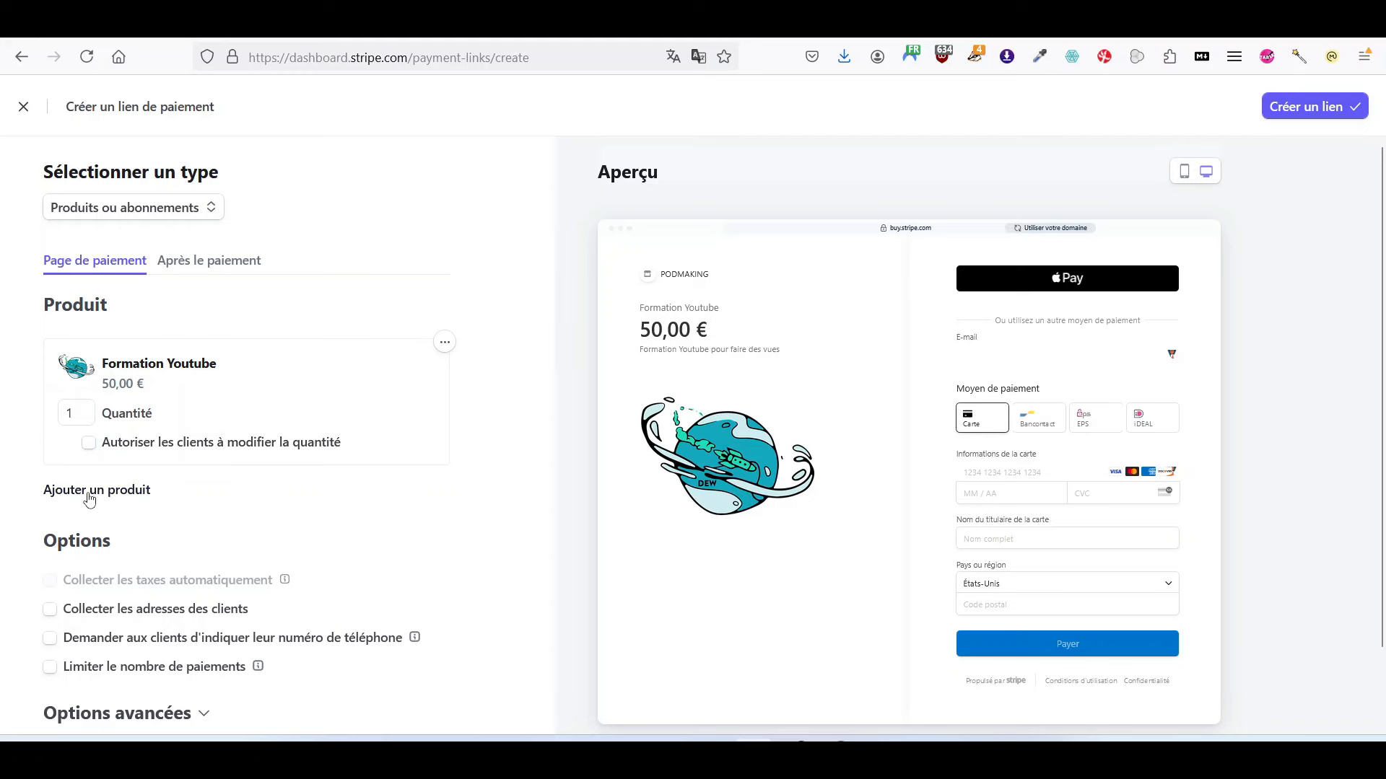
- Enable collection of customer addresses, billing only, and ask customers for their phone number
scroll(31, 460, down, 1)
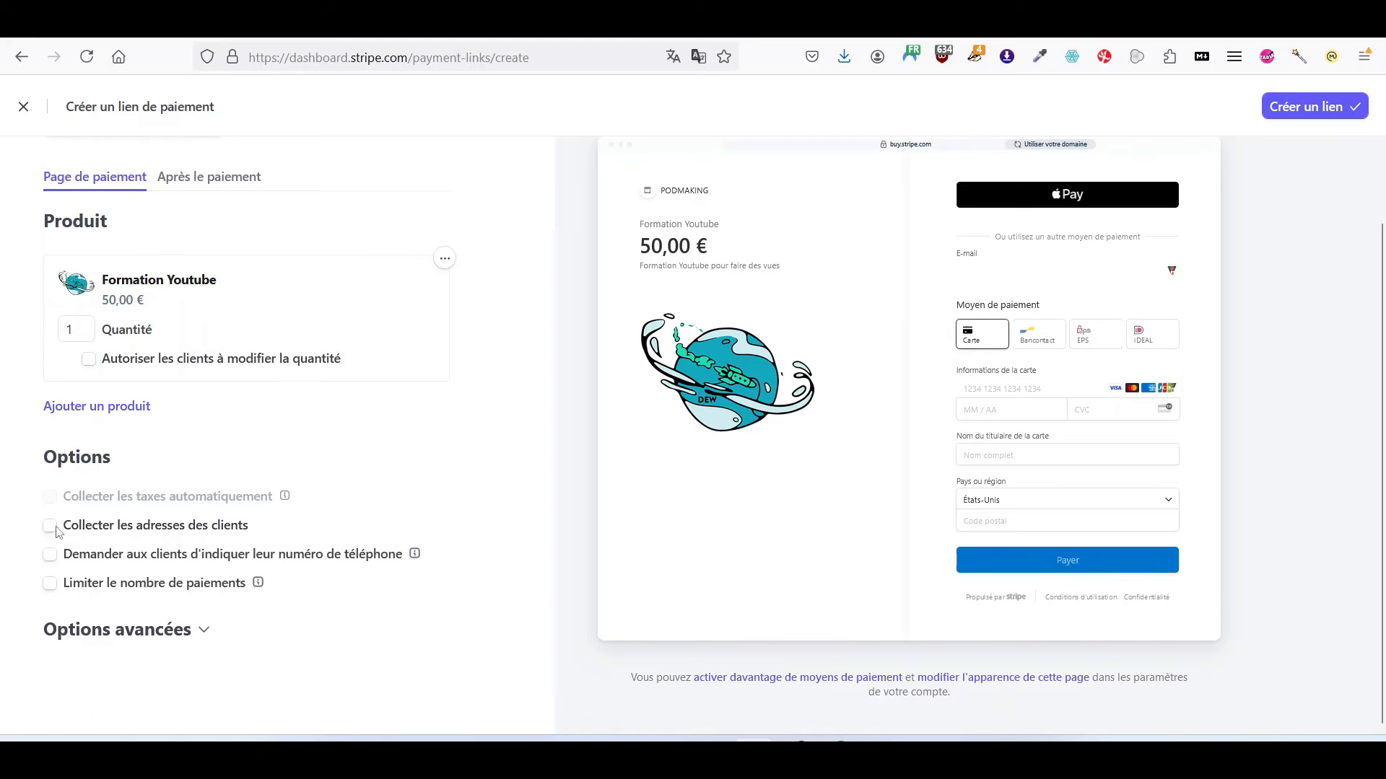
click(51, 527)
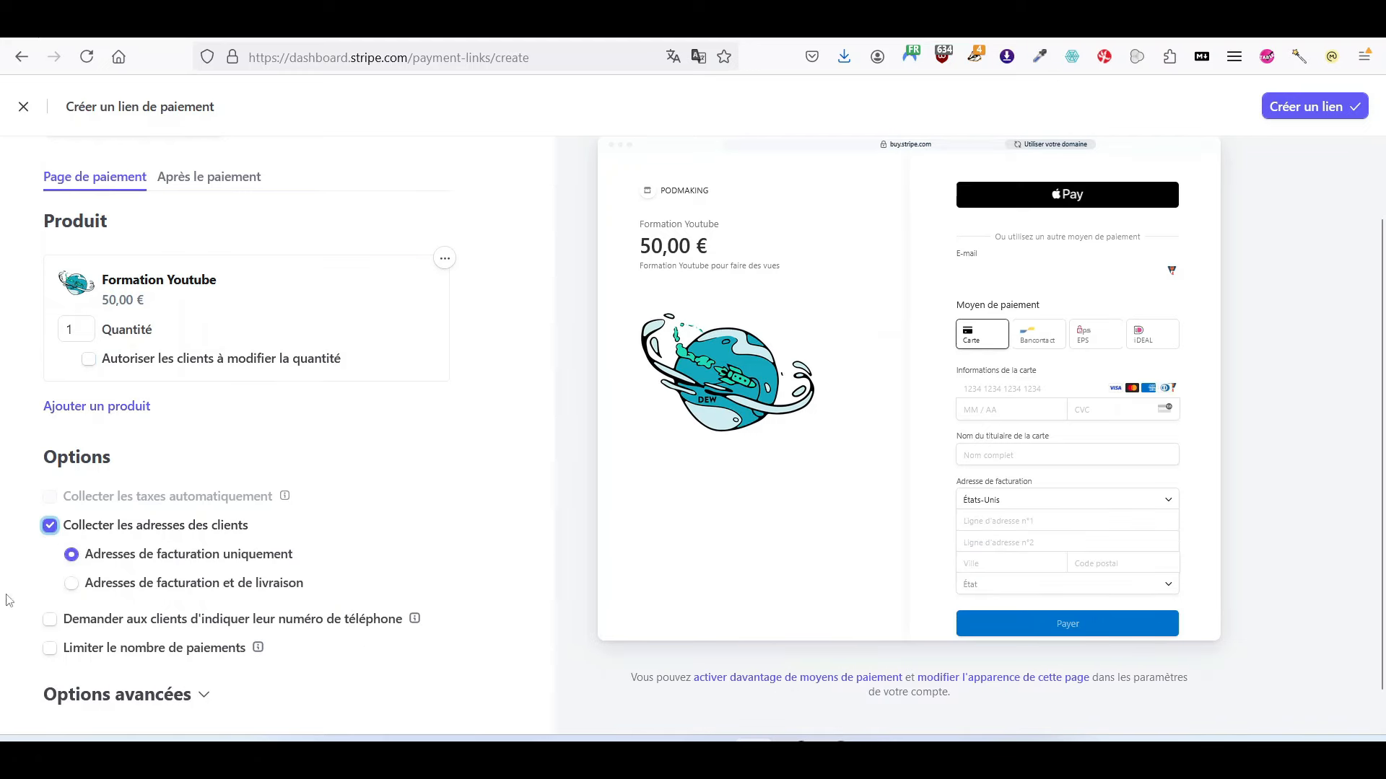
scroll(7, 527, down, 1)
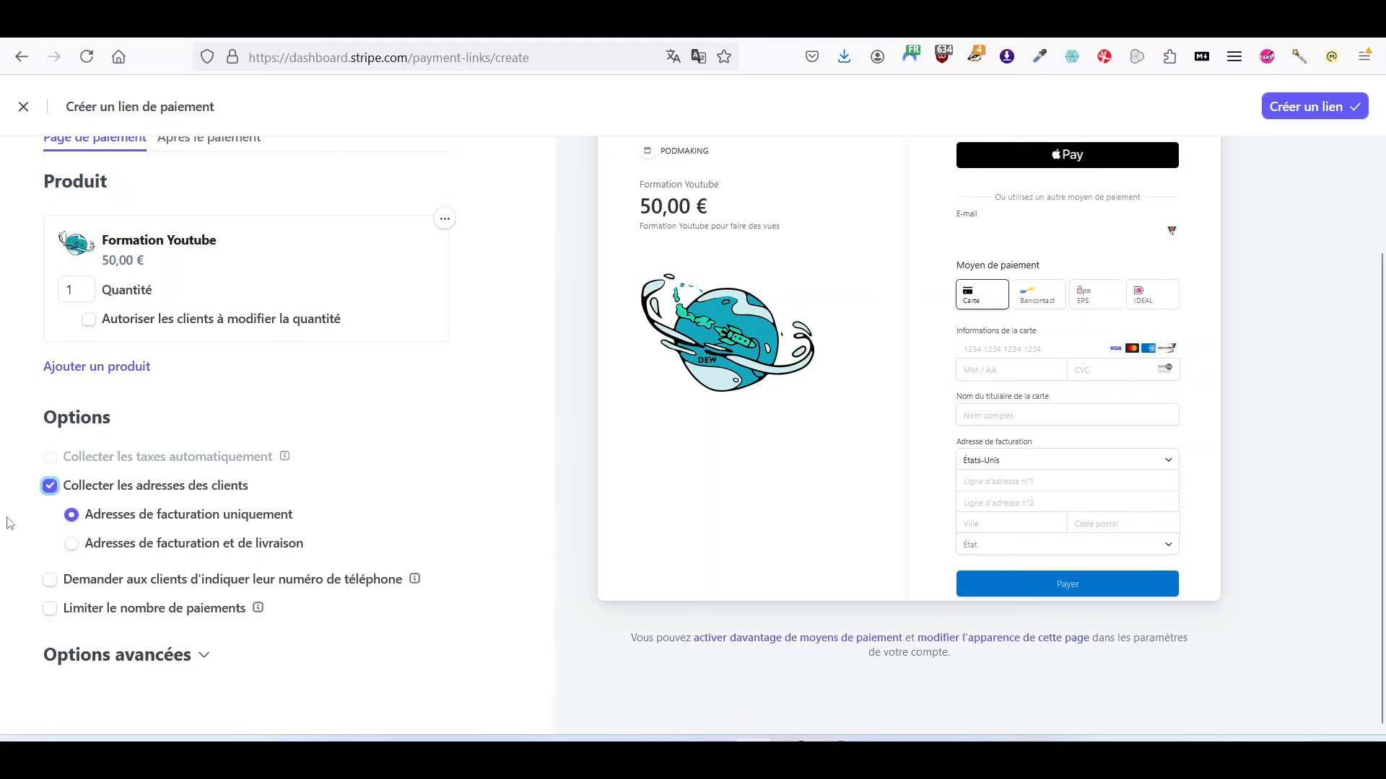
click(50, 579)
- Enable custom fields in the payment link's advanced options and view the available field types
scroll(145, 491, down, 3)
click(201, 474)
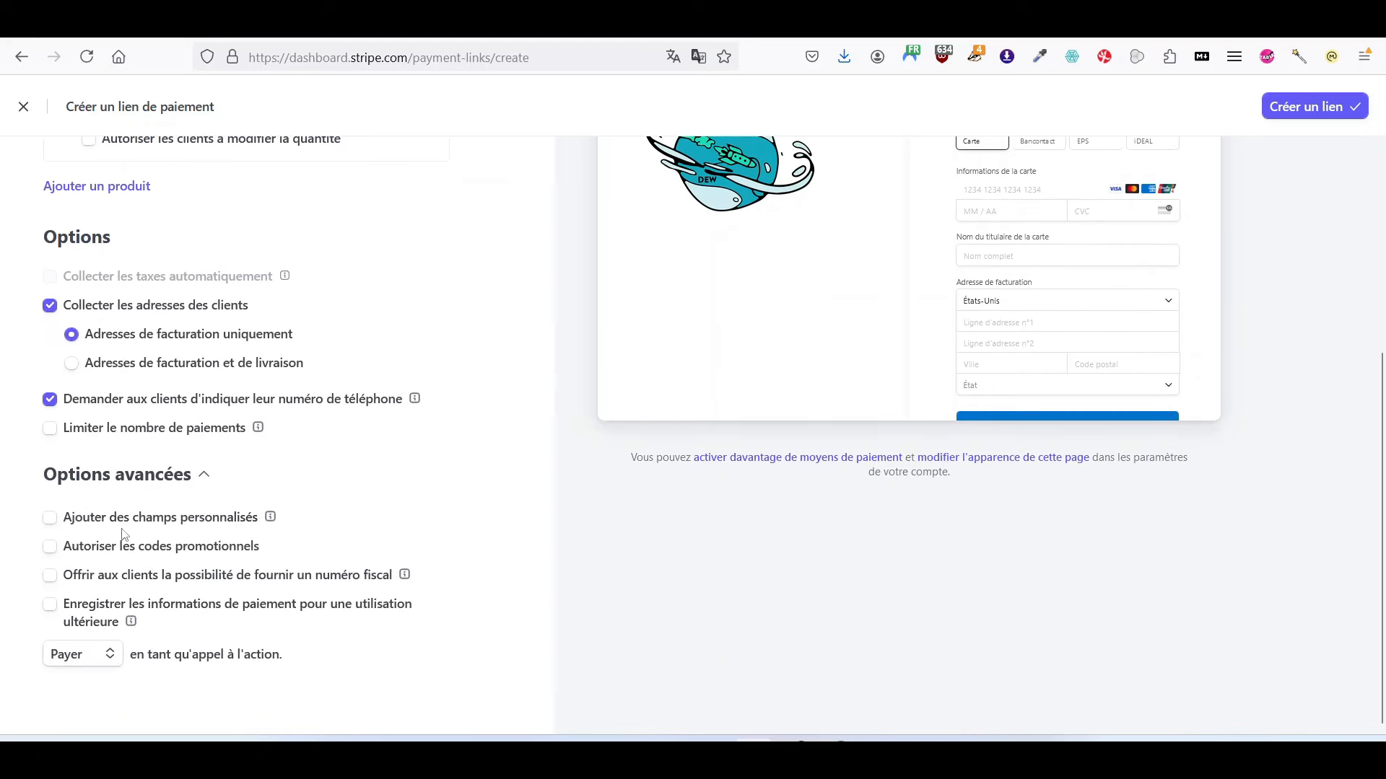
click(154, 526)
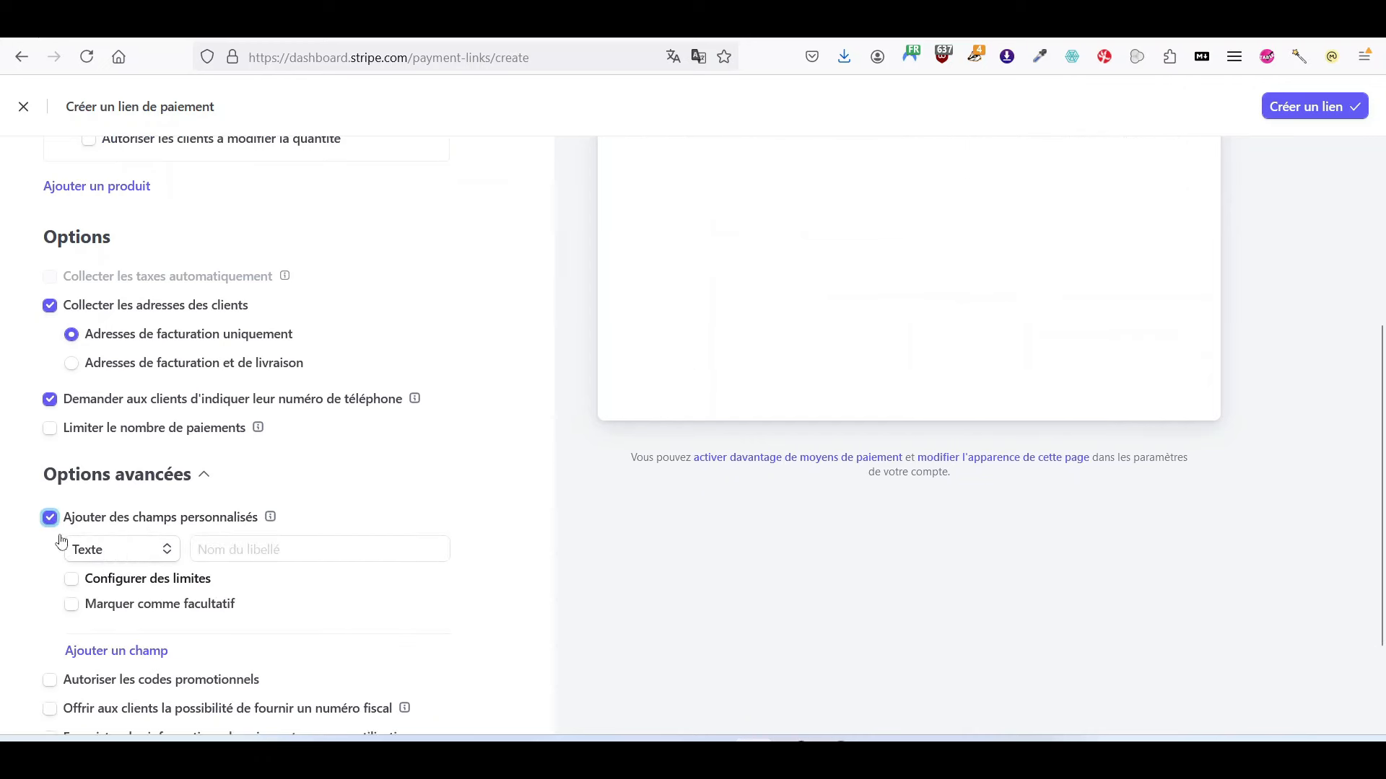
click(145, 554)
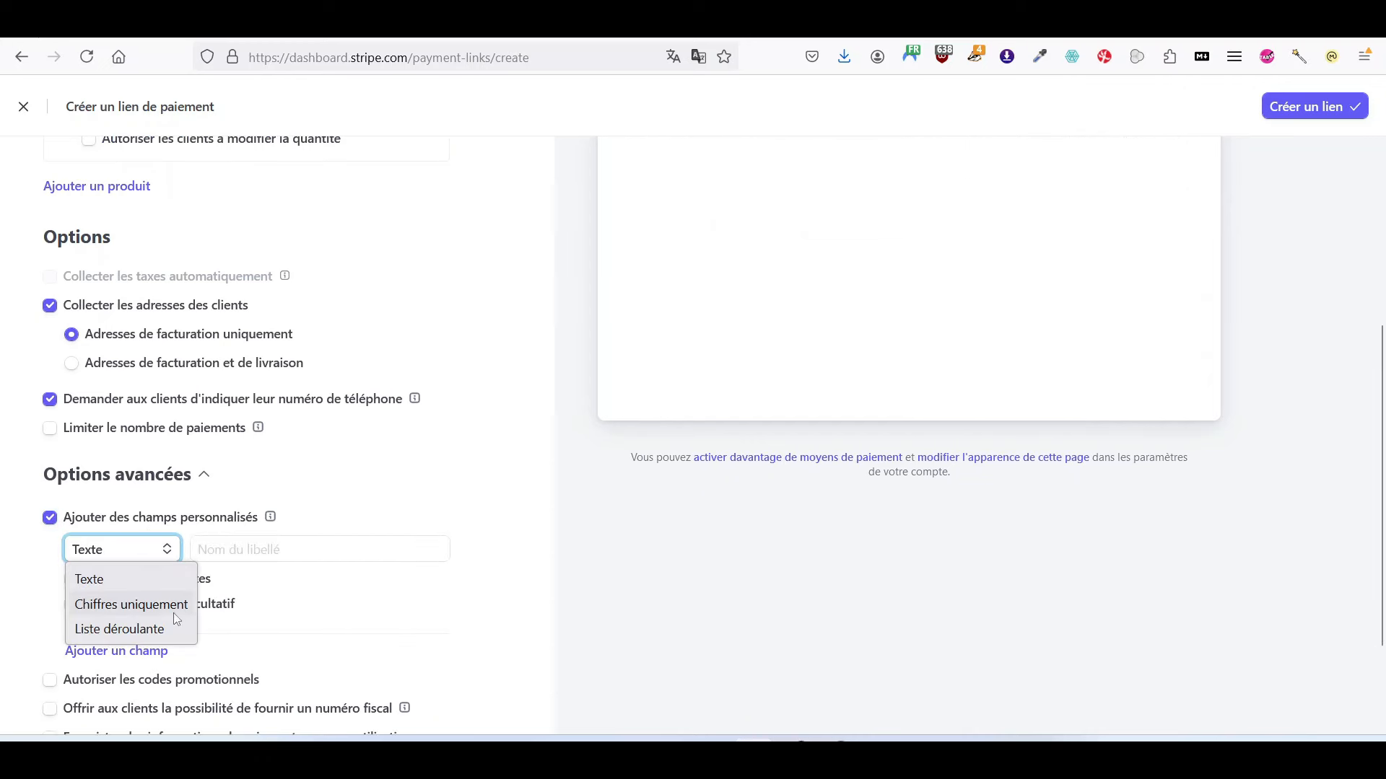
click(401, 621)
click(178, 563)
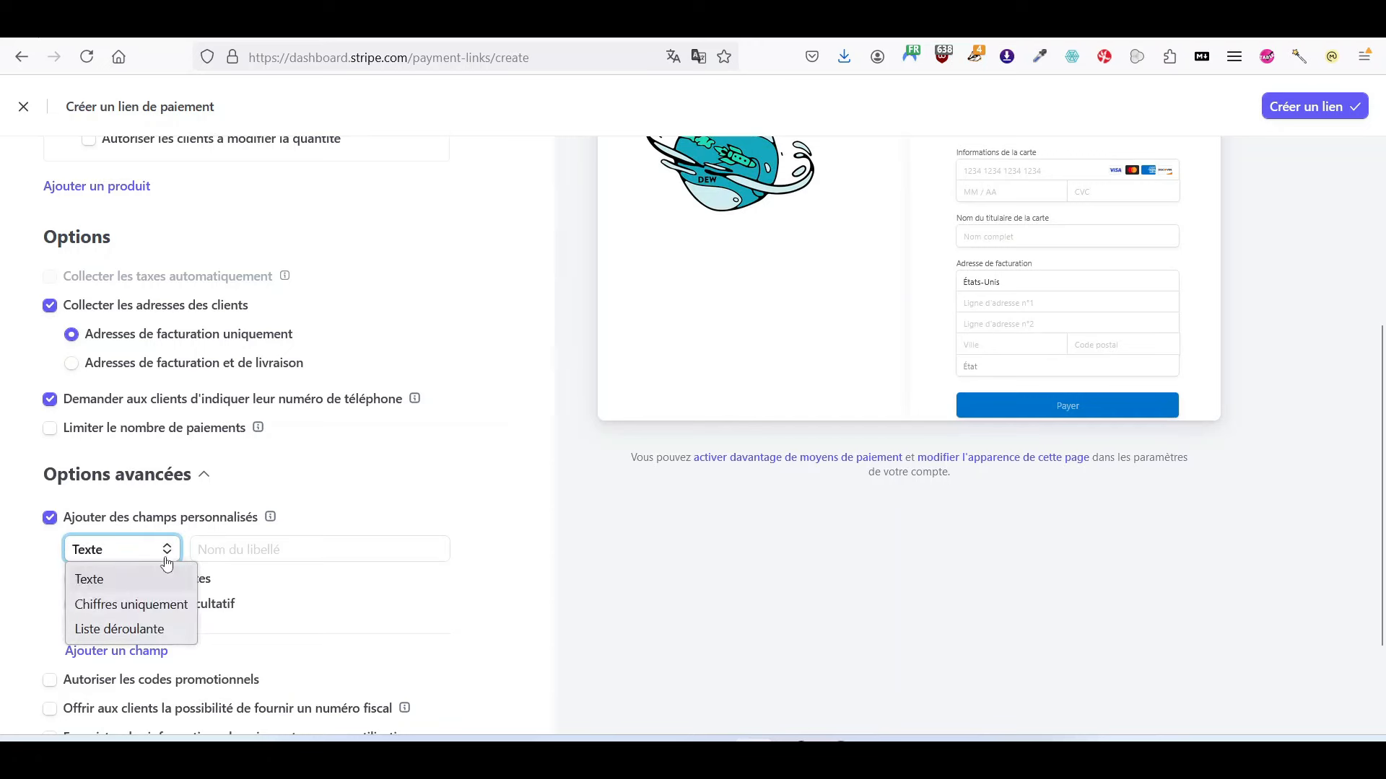
click(364, 613)
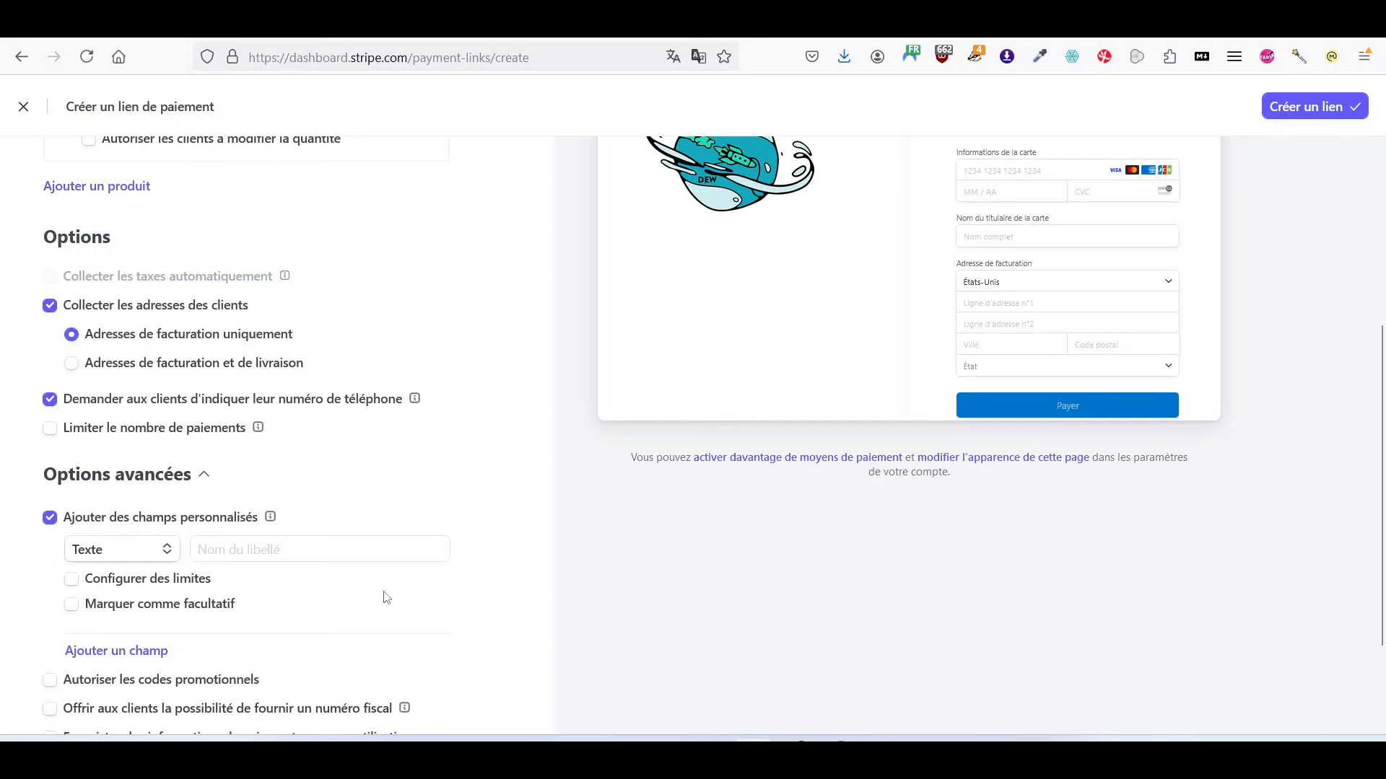
- Review the after-payment settings and try replacing the default confirmation message with a custom one
scroll(145, 445, up, 5)
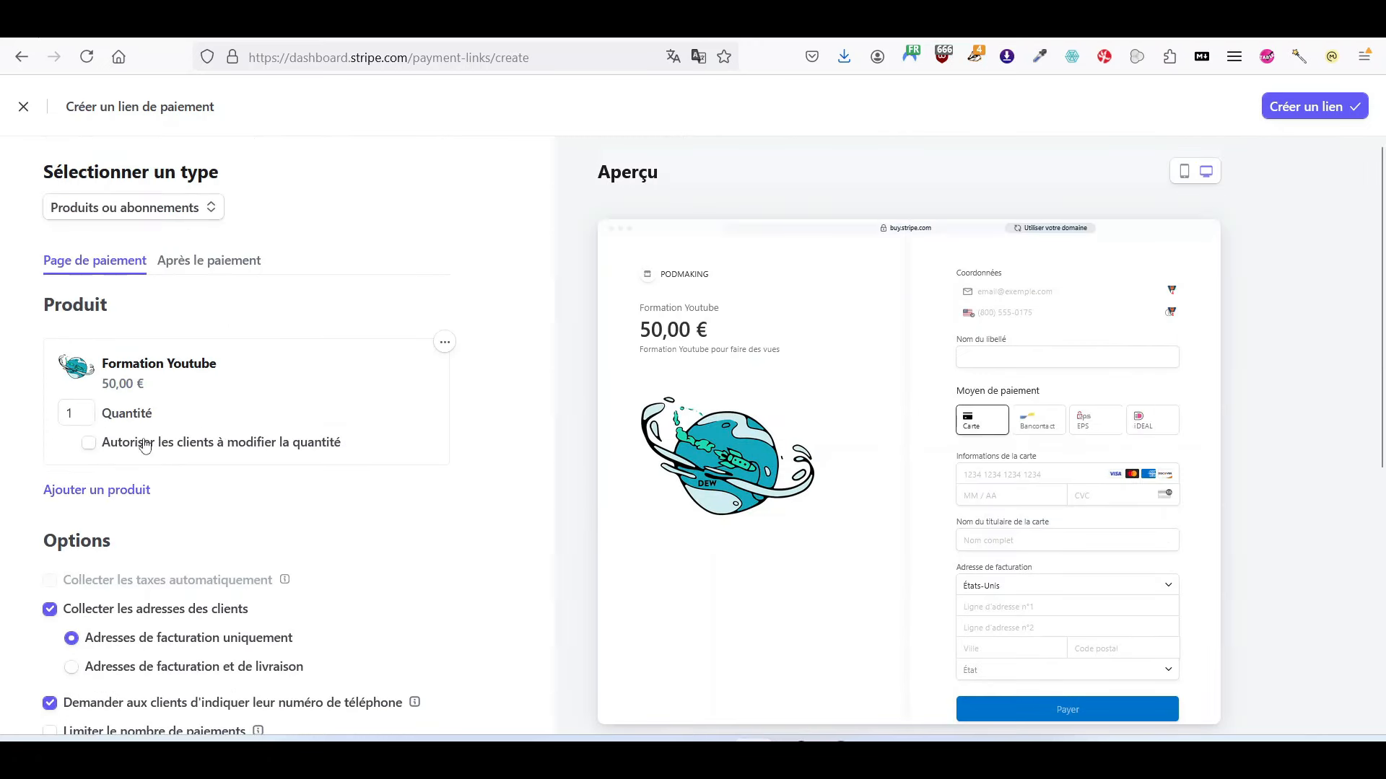
click(209, 261)
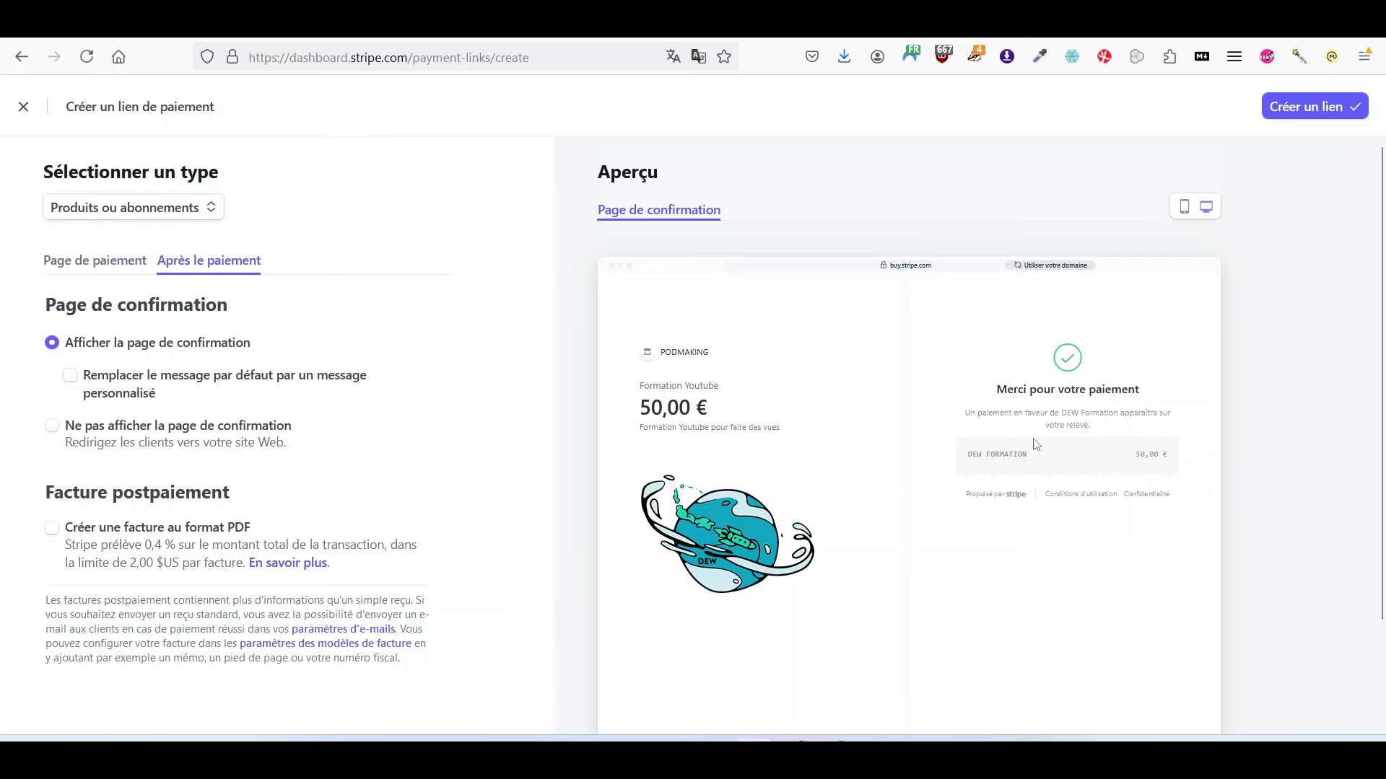
click(112, 380)
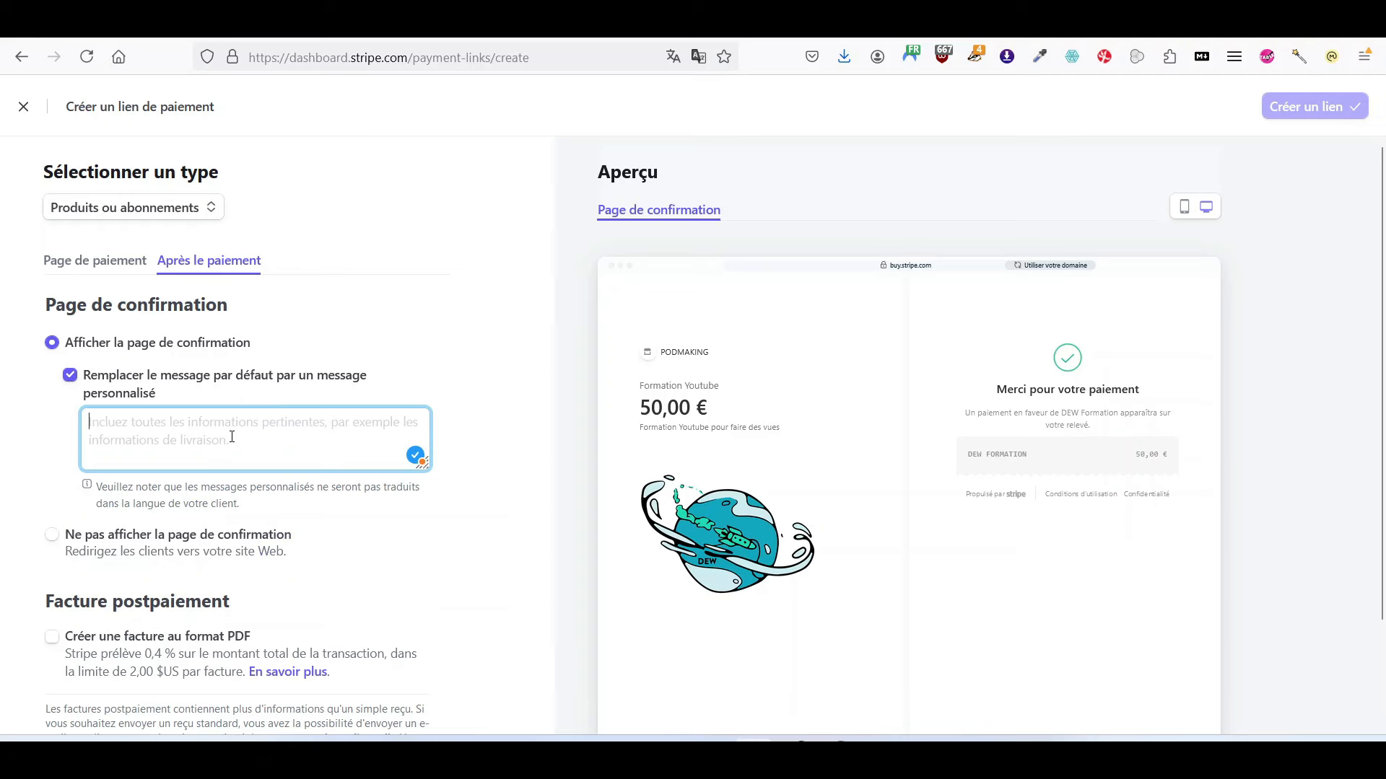
scroll(70, 588, down, 2)
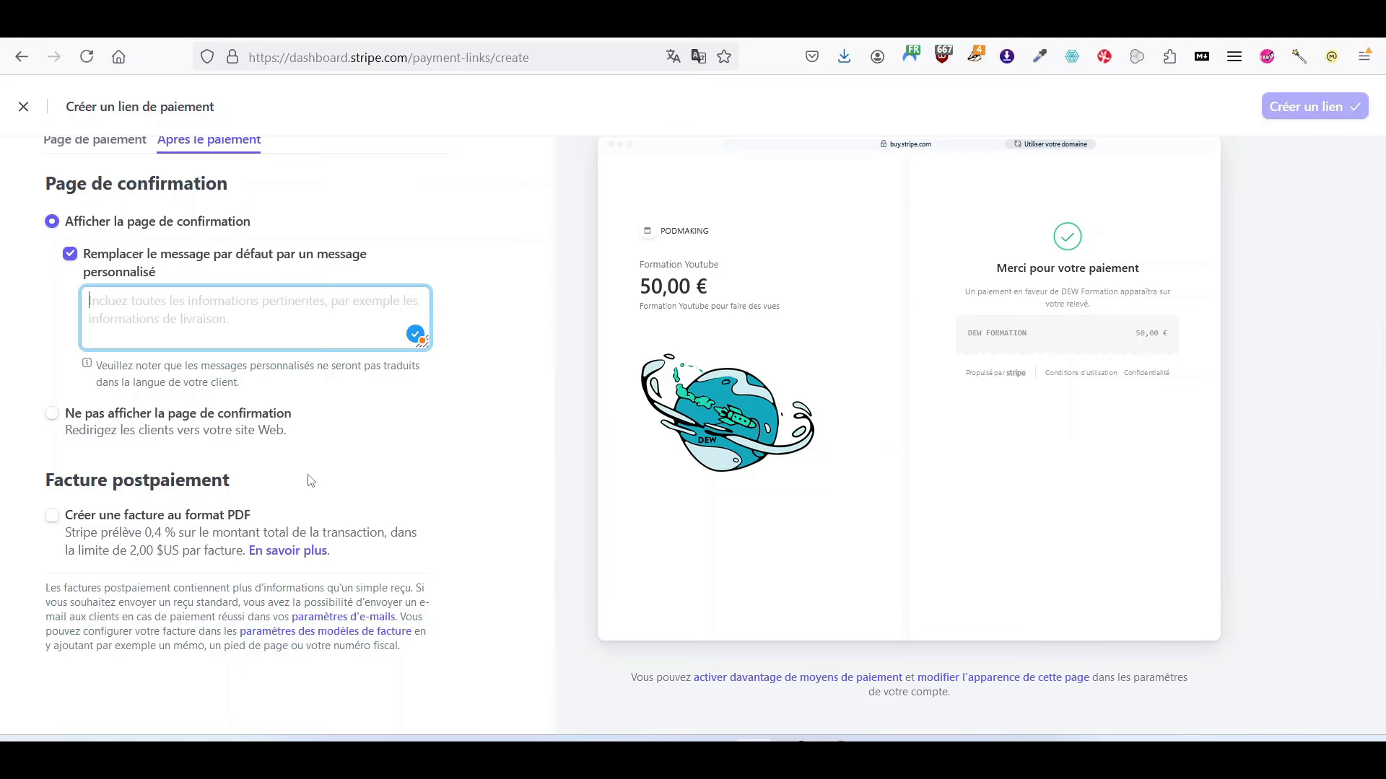
scroll(341, 497, up, 1)
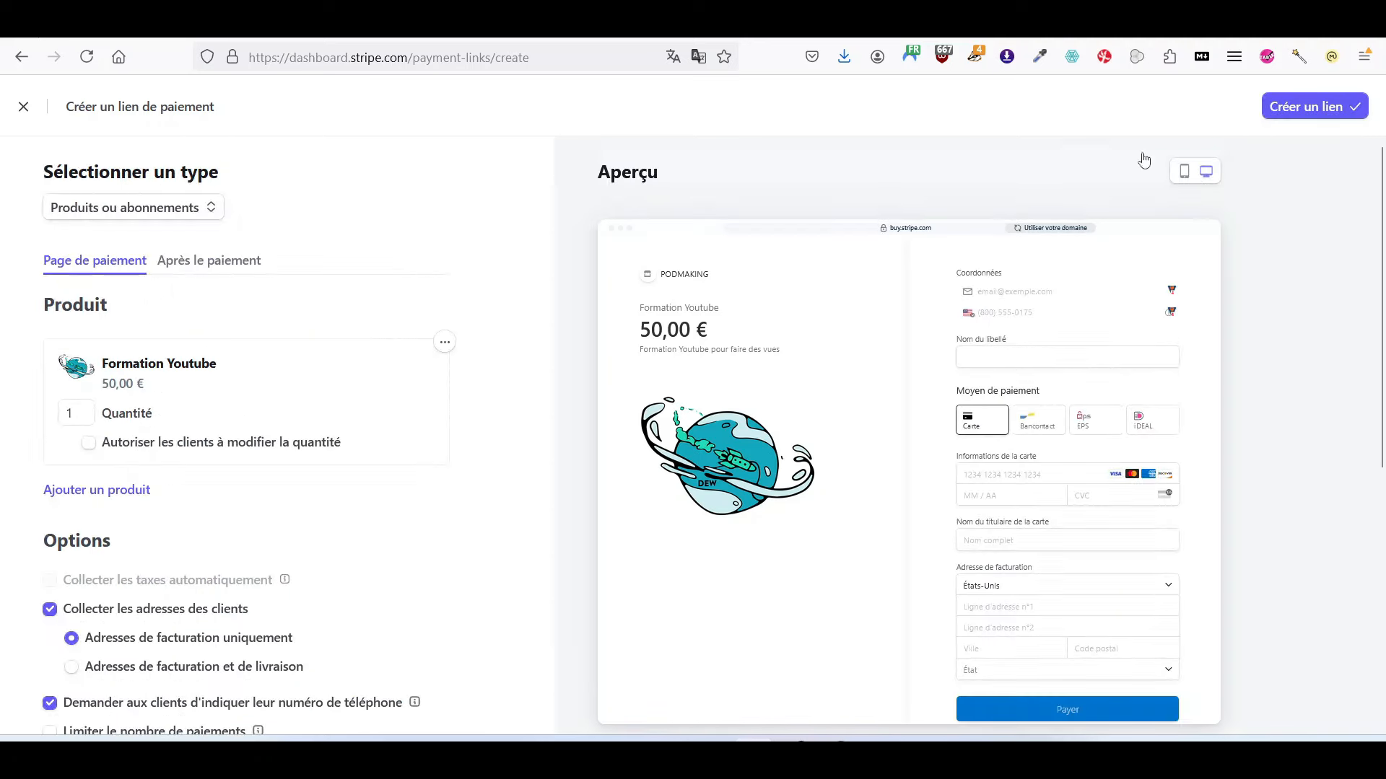
- Create the payment link and review its details
click(1309, 114)
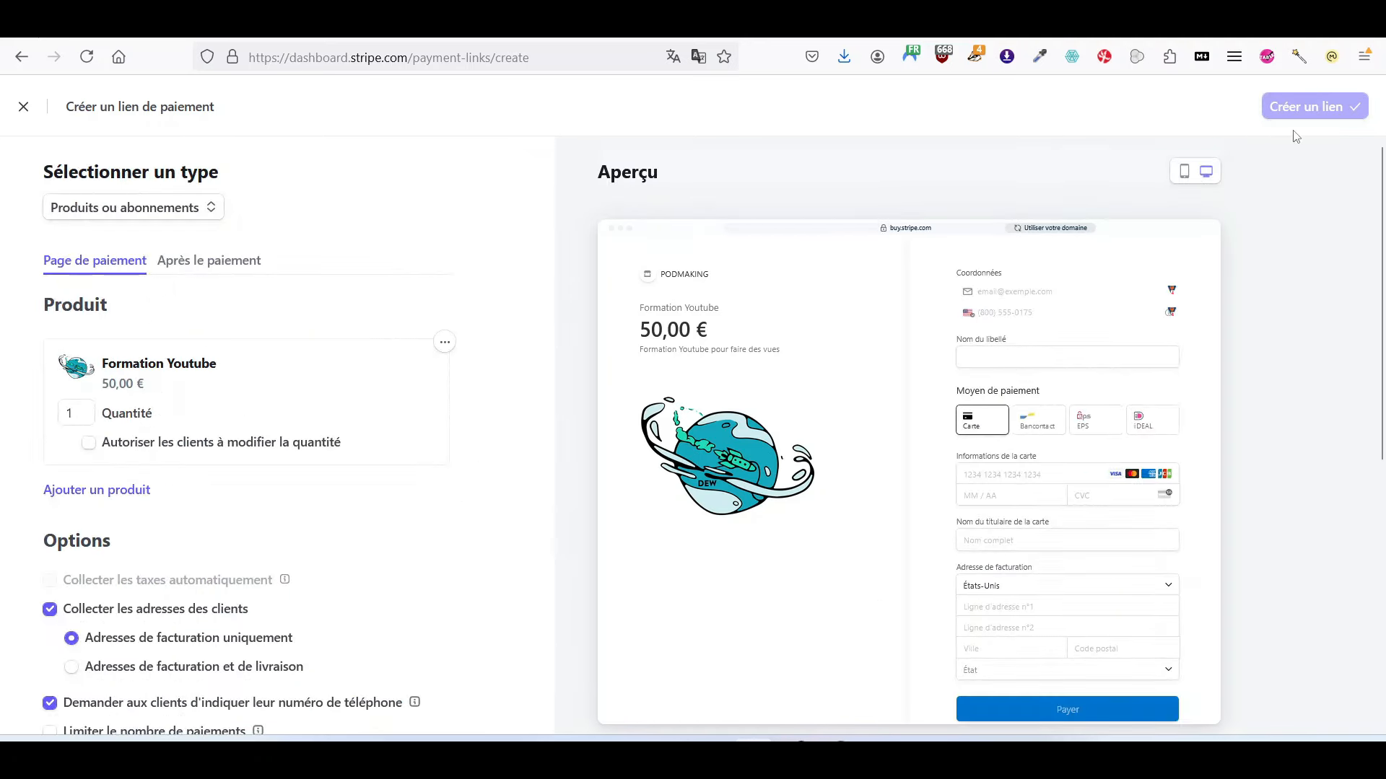
scroll(447, 465, down, 5)
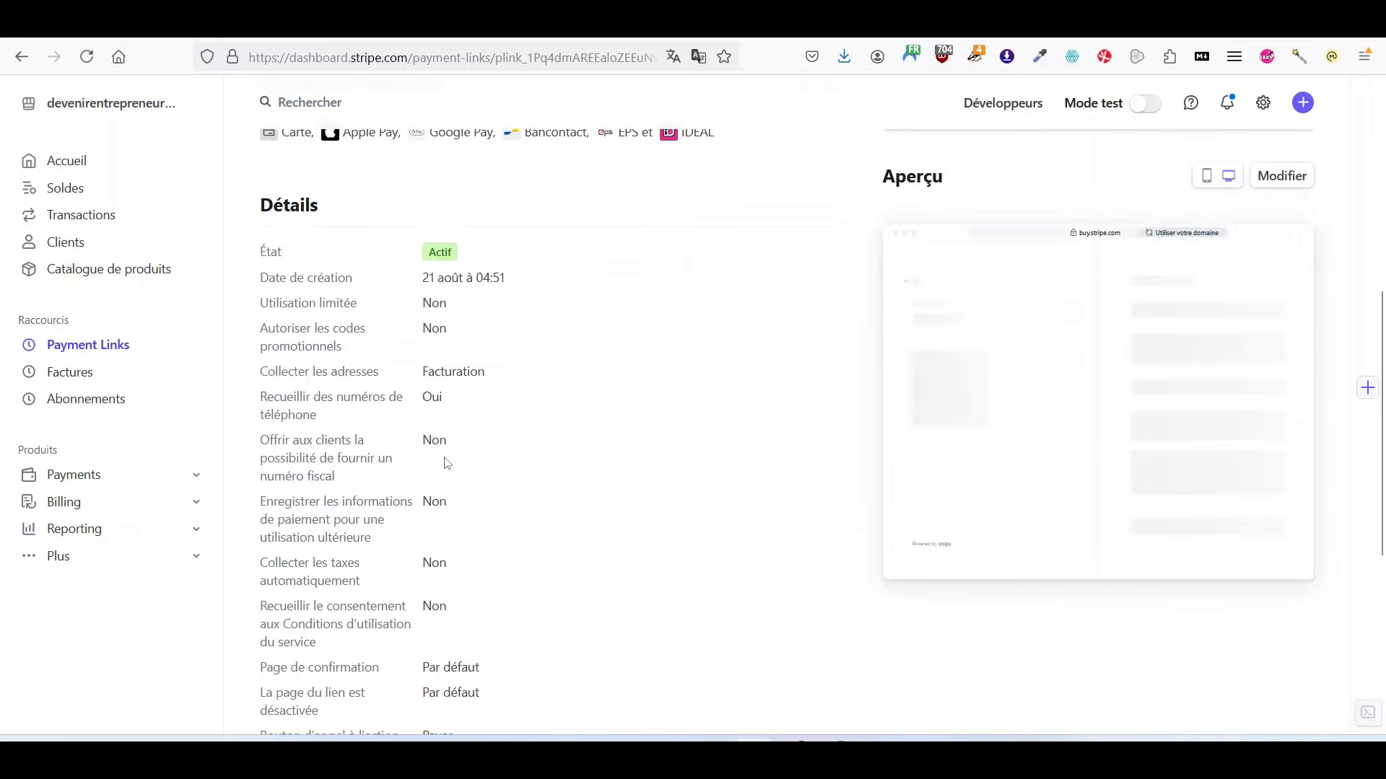
scroll(695, 532, down, 5)
scroll(696, 532, up, 10)
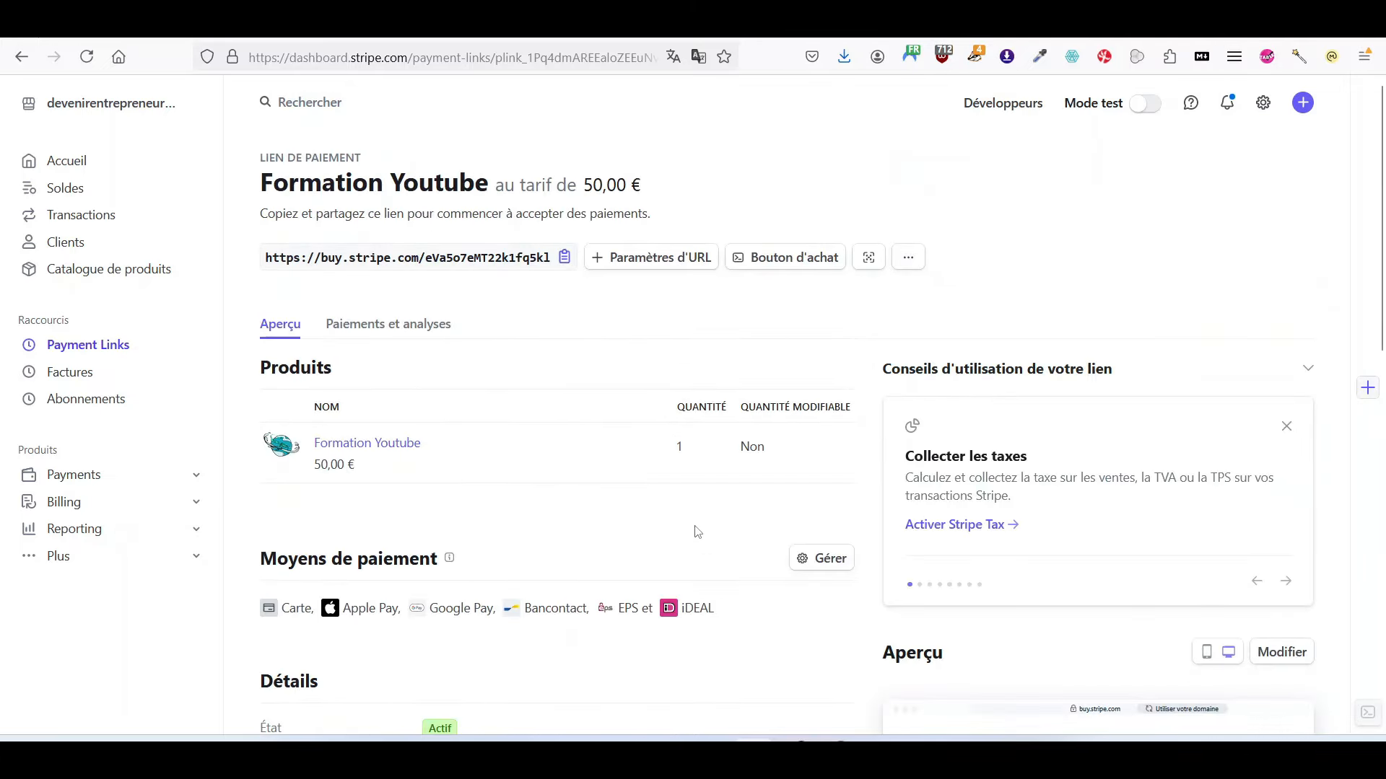
- Copy the payment link's URL, open it in another browser window to check the checkout page, and return to the Stripe dashboard
click(560, 262)
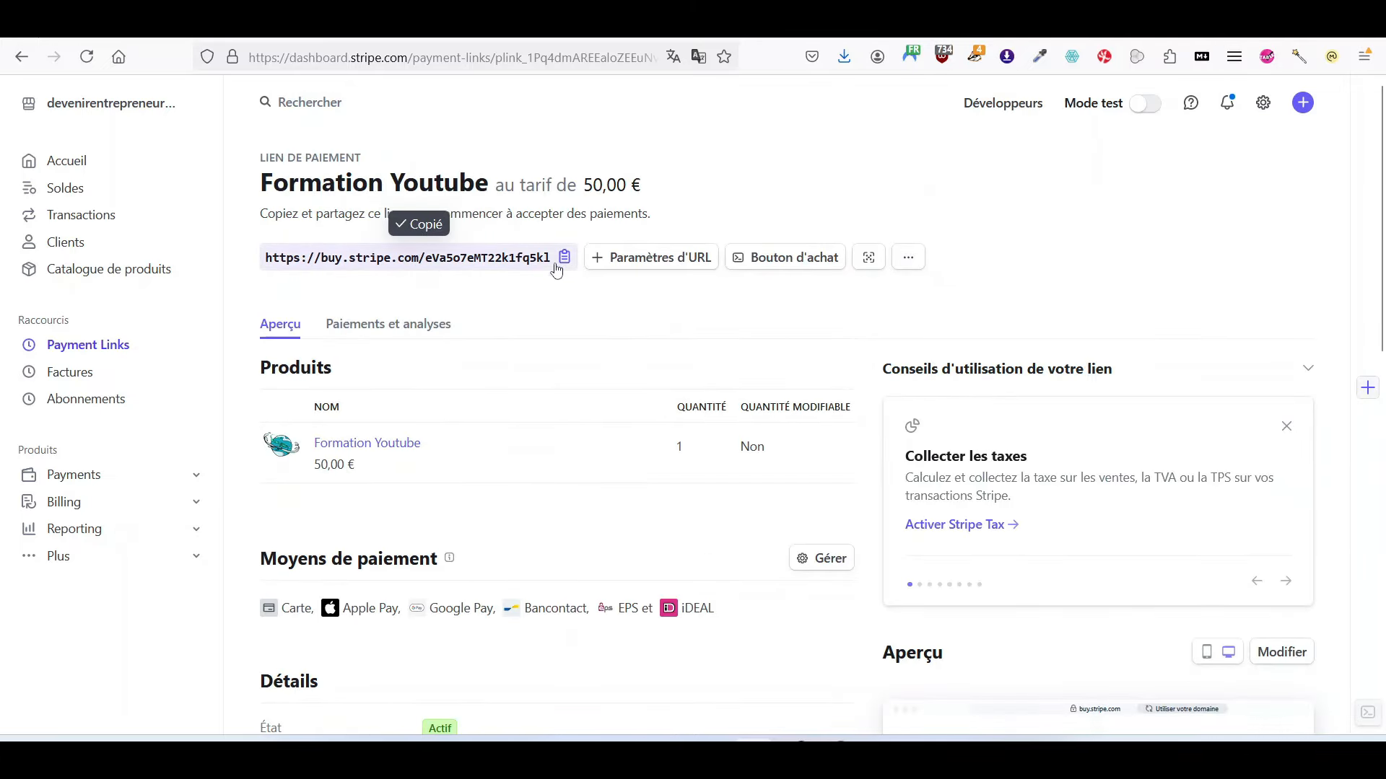
click(911, 752)
click(489, 52)
key(ctrl+v)
key(Return)
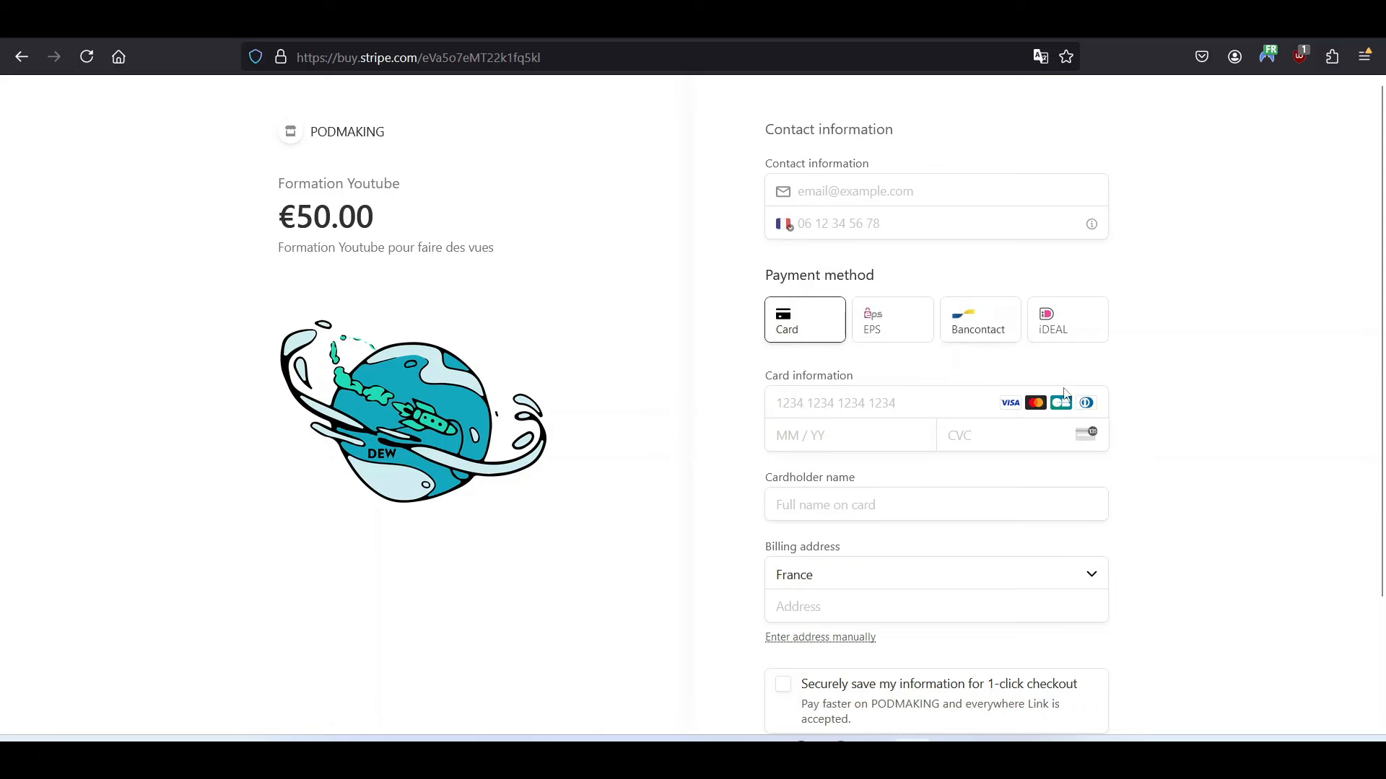
click(753, 756)
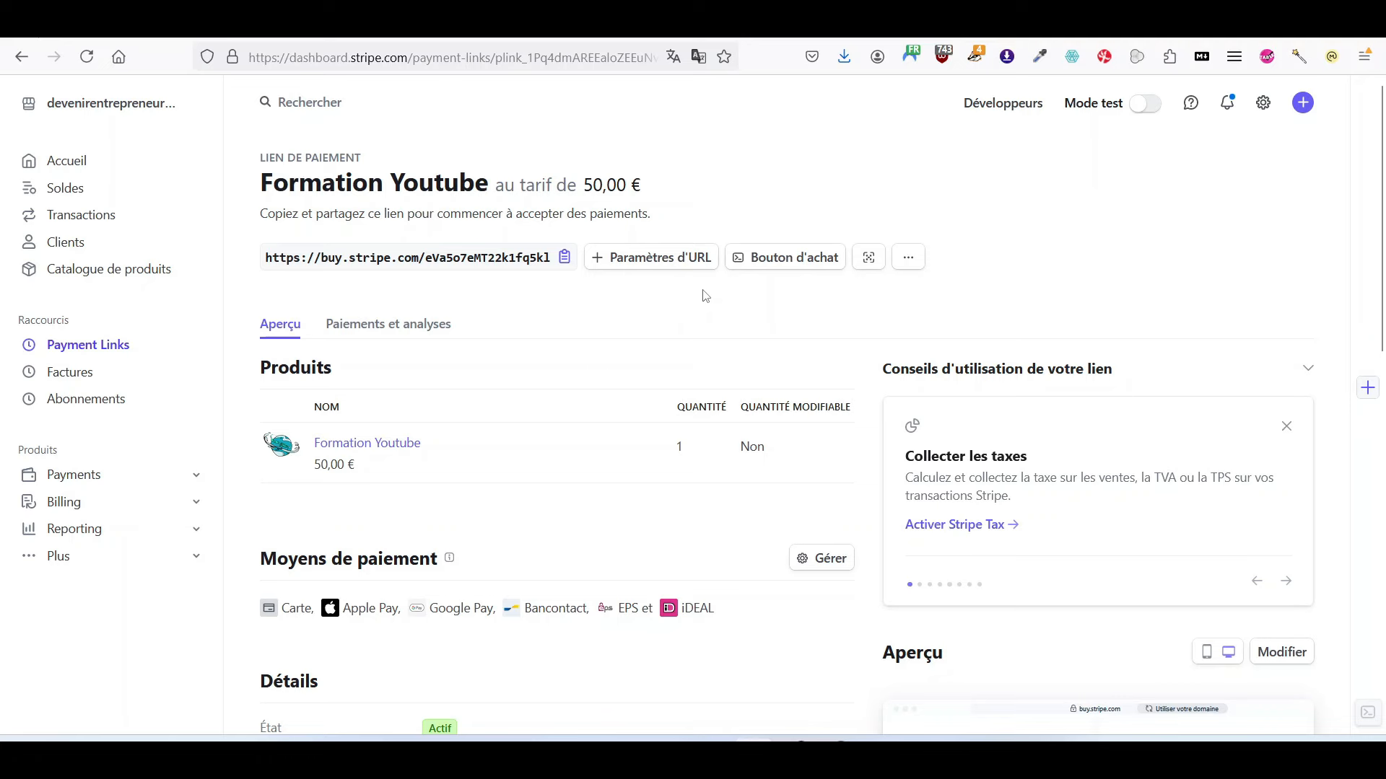
- View the buy button's embed code and its "Bouton" layout without saving, and view the payment link's QR code
click(795, 269)
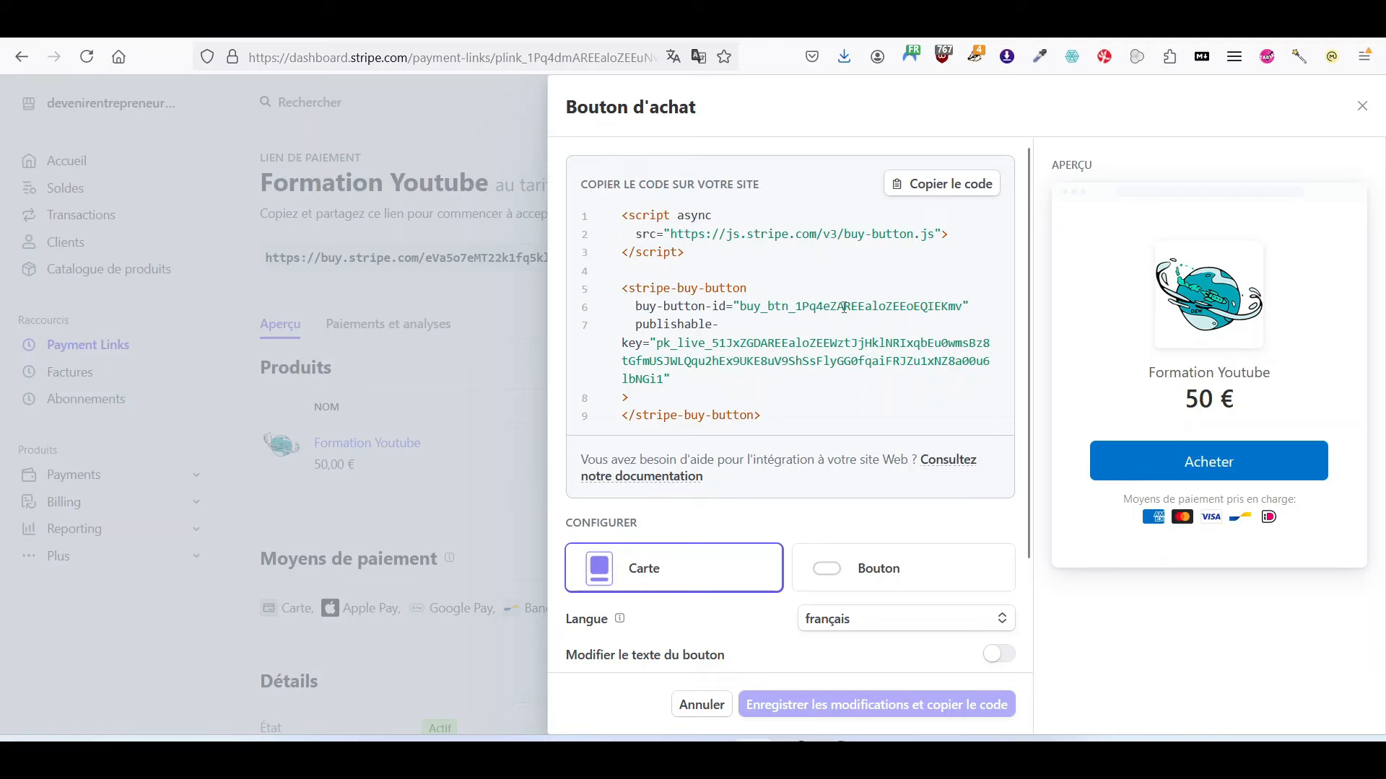
scroll(806, 387, down, 1)
click(928, 551)
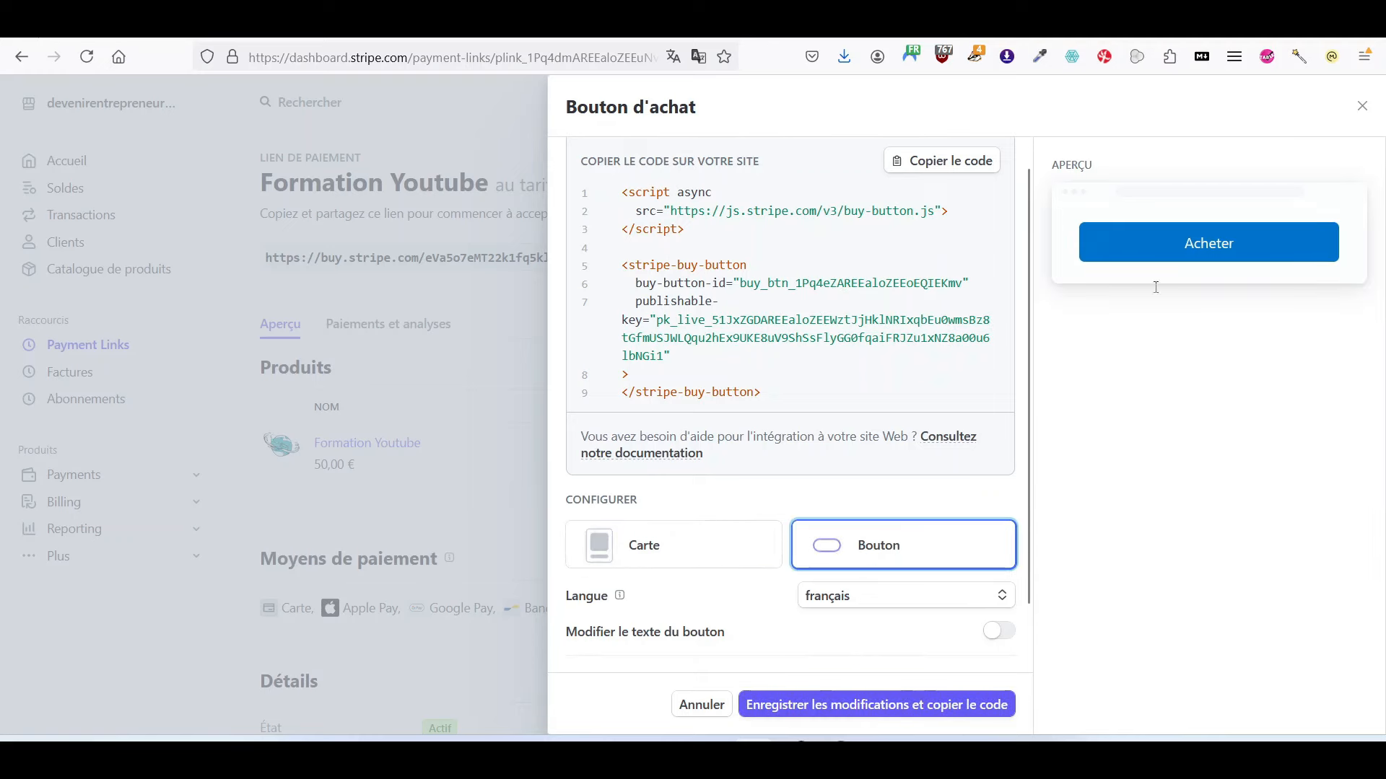
key(Escape)
click(869, 260)
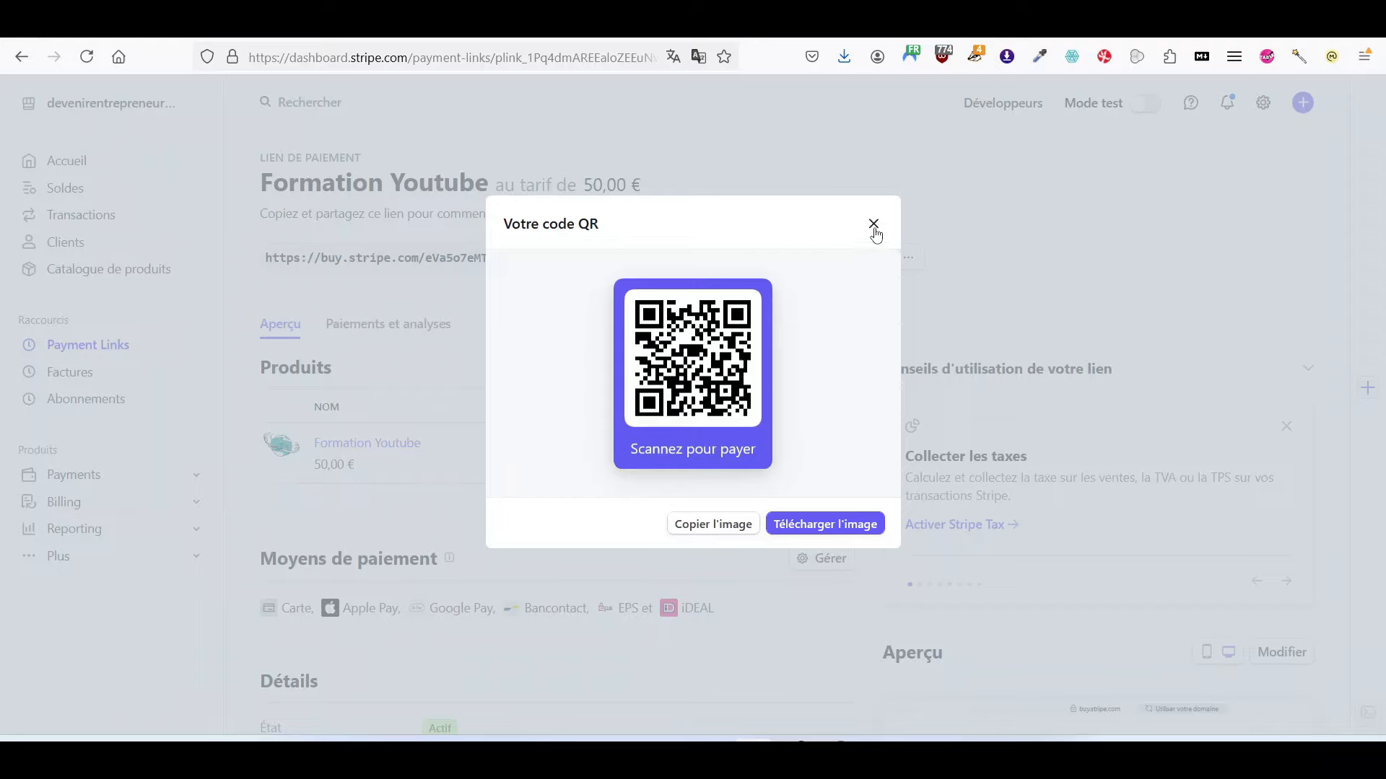
click(874, 225)
- Open the management page for the link's payment methods and examine the SEPA direct debit details
scroll(902, 324, down, 1)
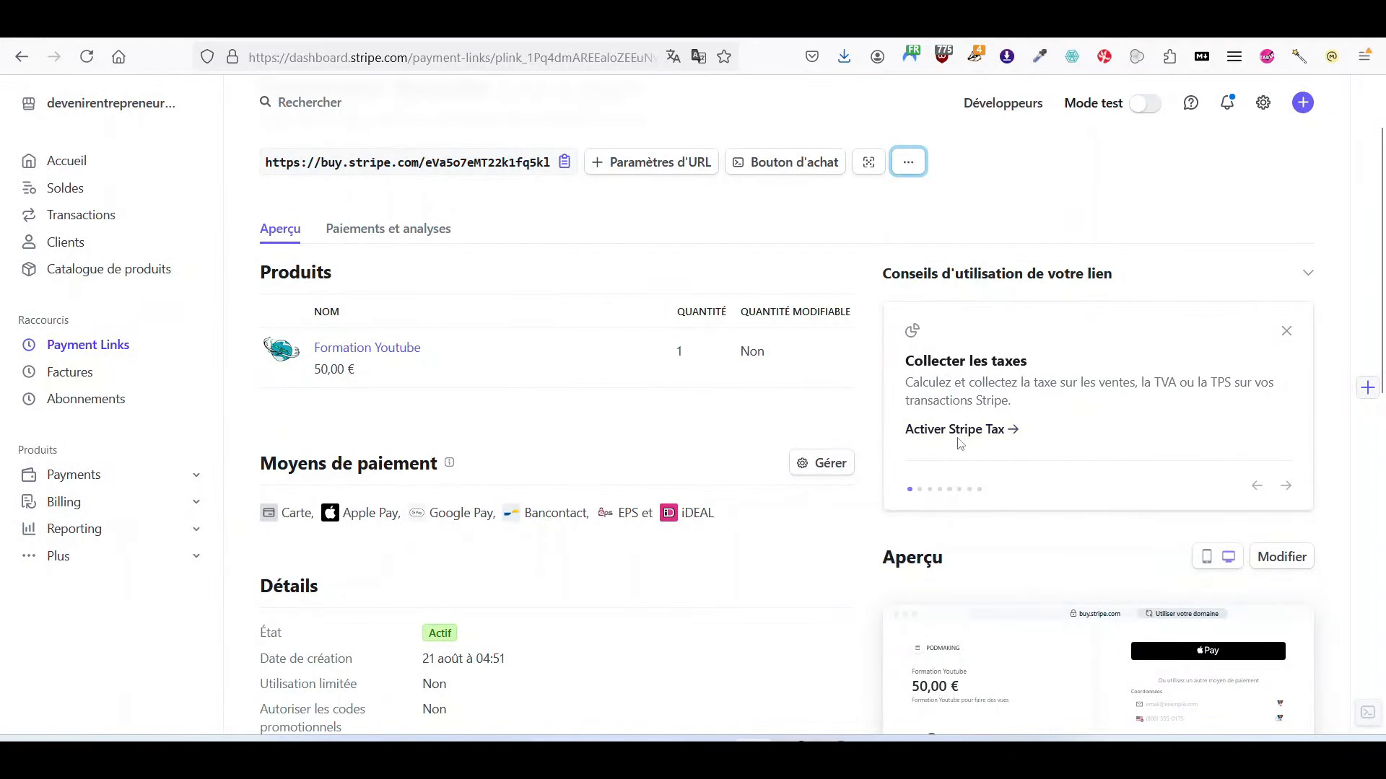
scroll(546, 388, down, 1)
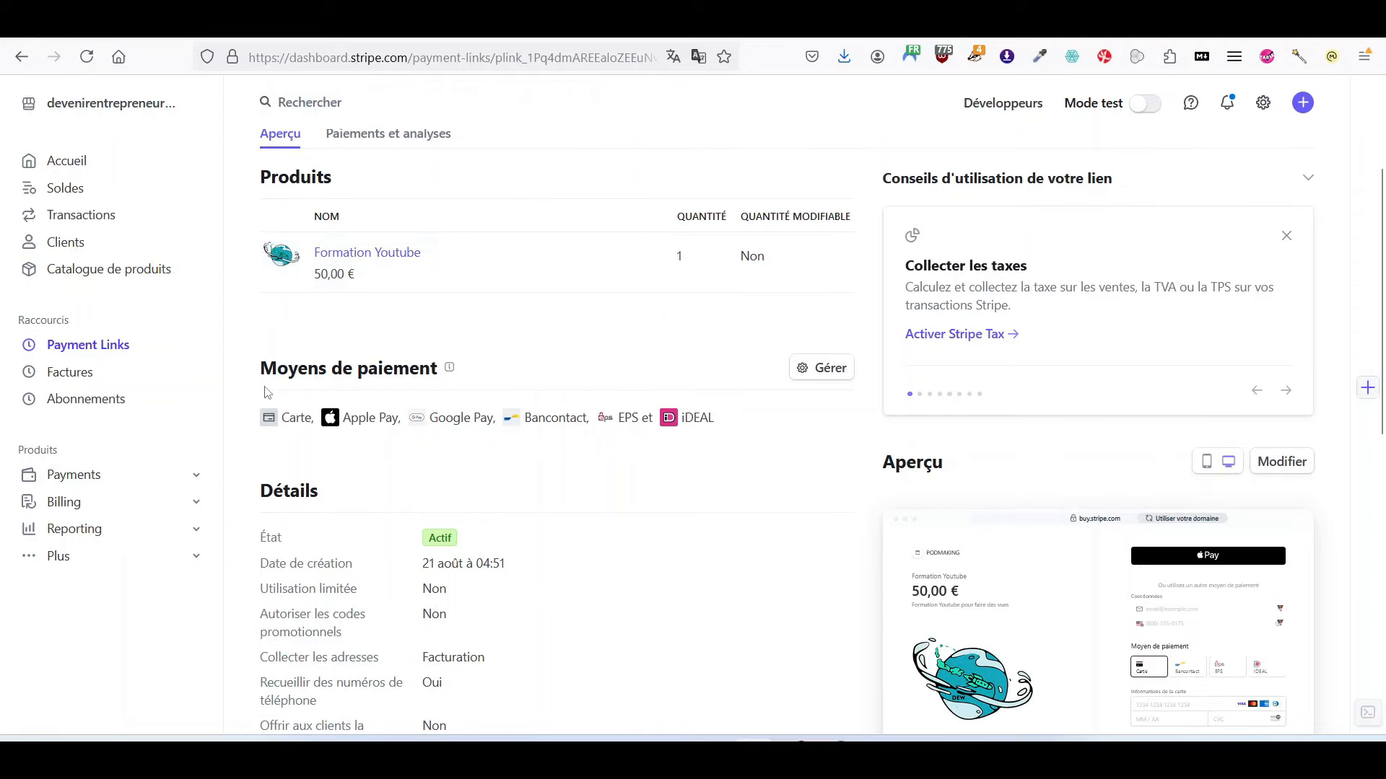
click(819, 369)
scroll(597, 295, down, 1)
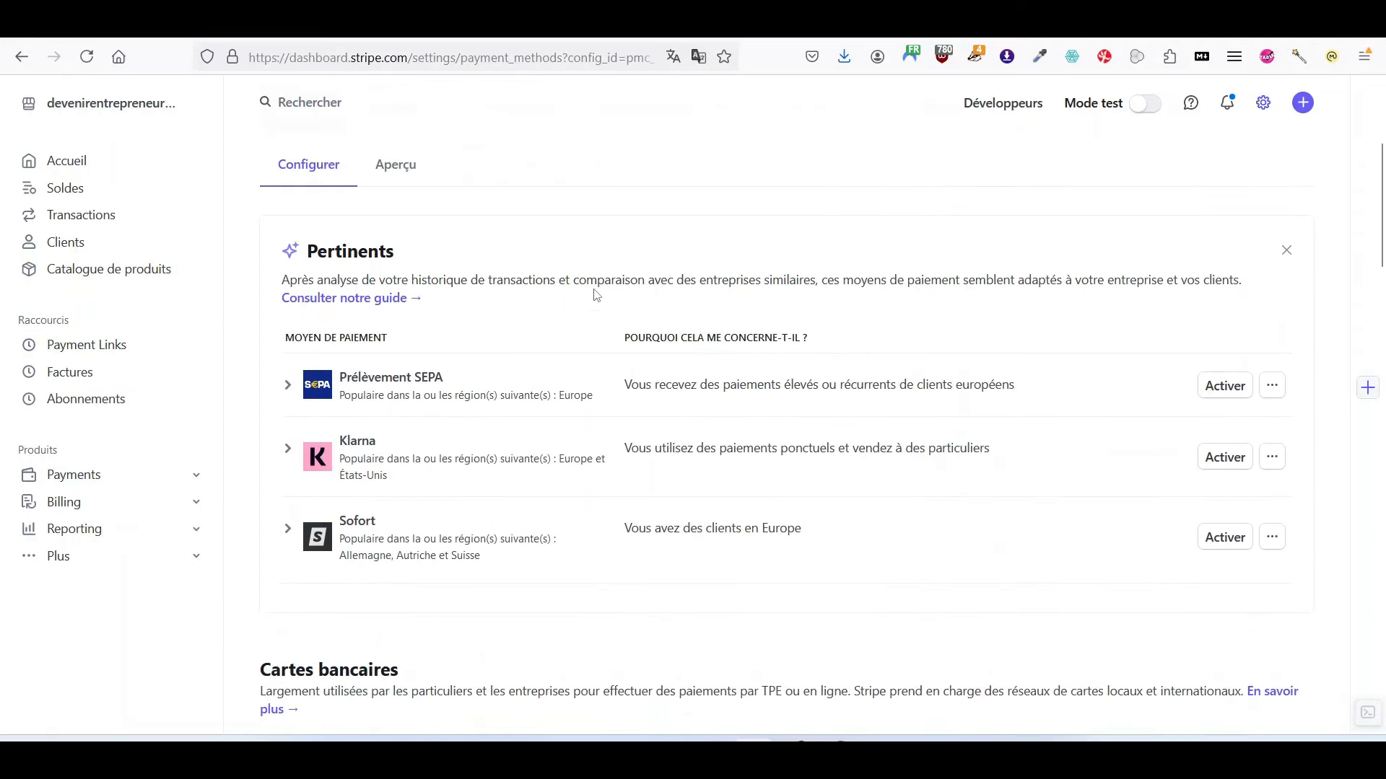
click(288, 386)
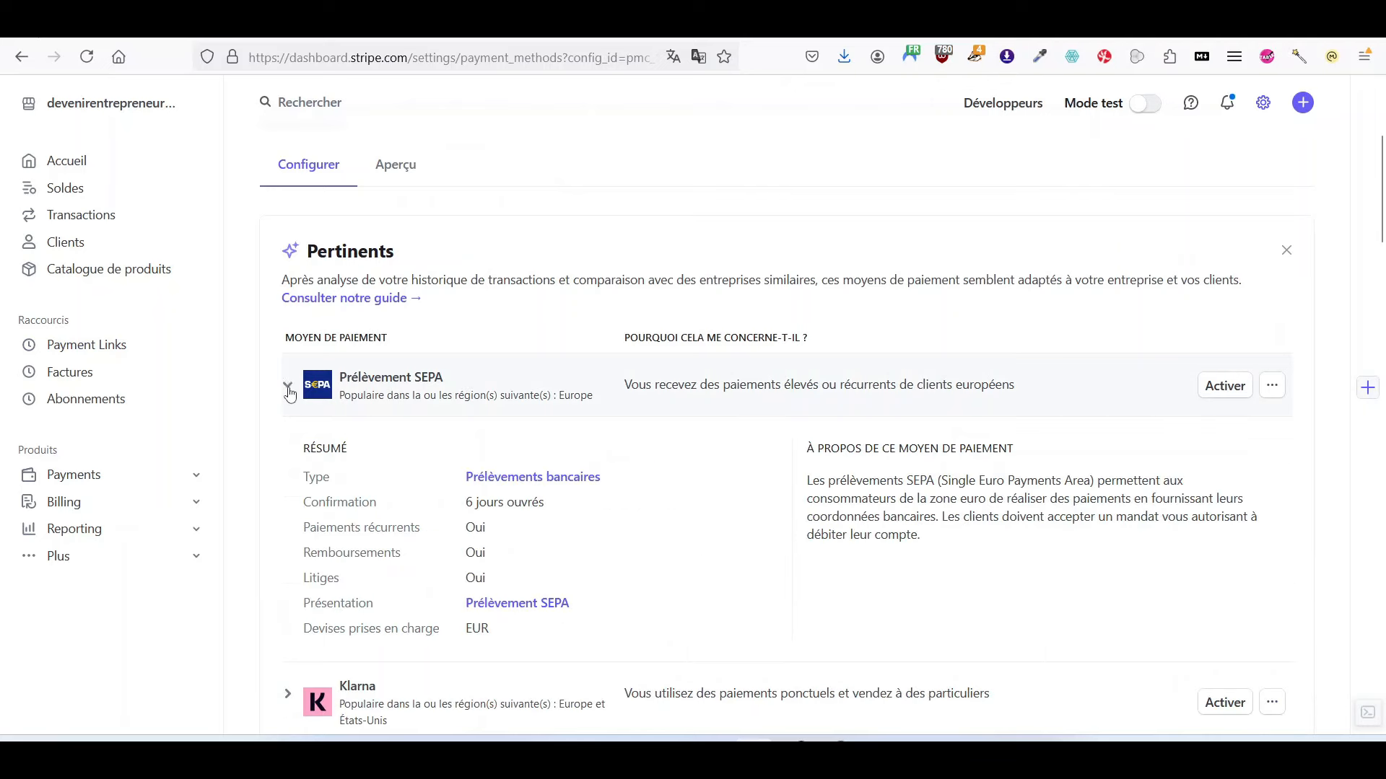
click(288, 389)
- Review the payment methods on offer, including bank cards and wallets, and check the payment link's payments and analytics
scroll(288, 391, down, 2)
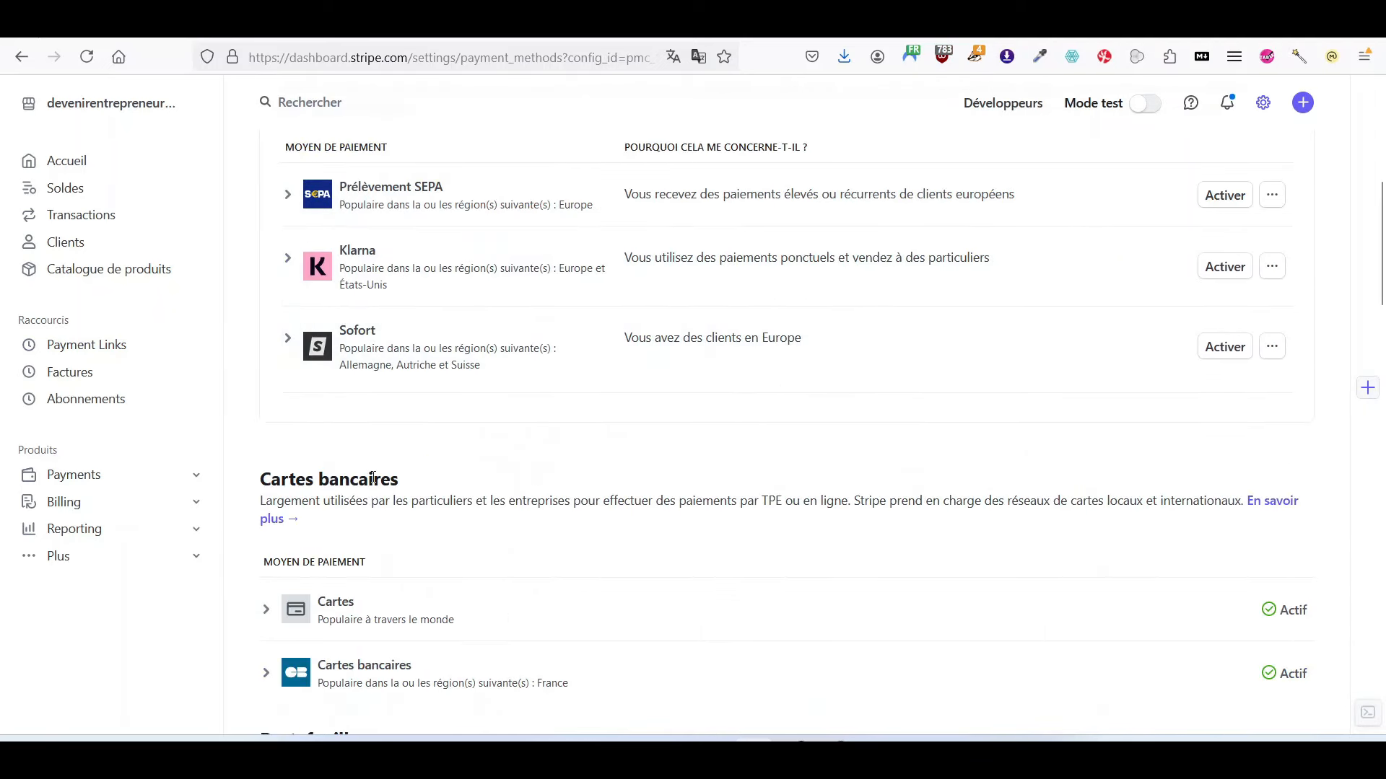
scroll(394, 477, down, 1)
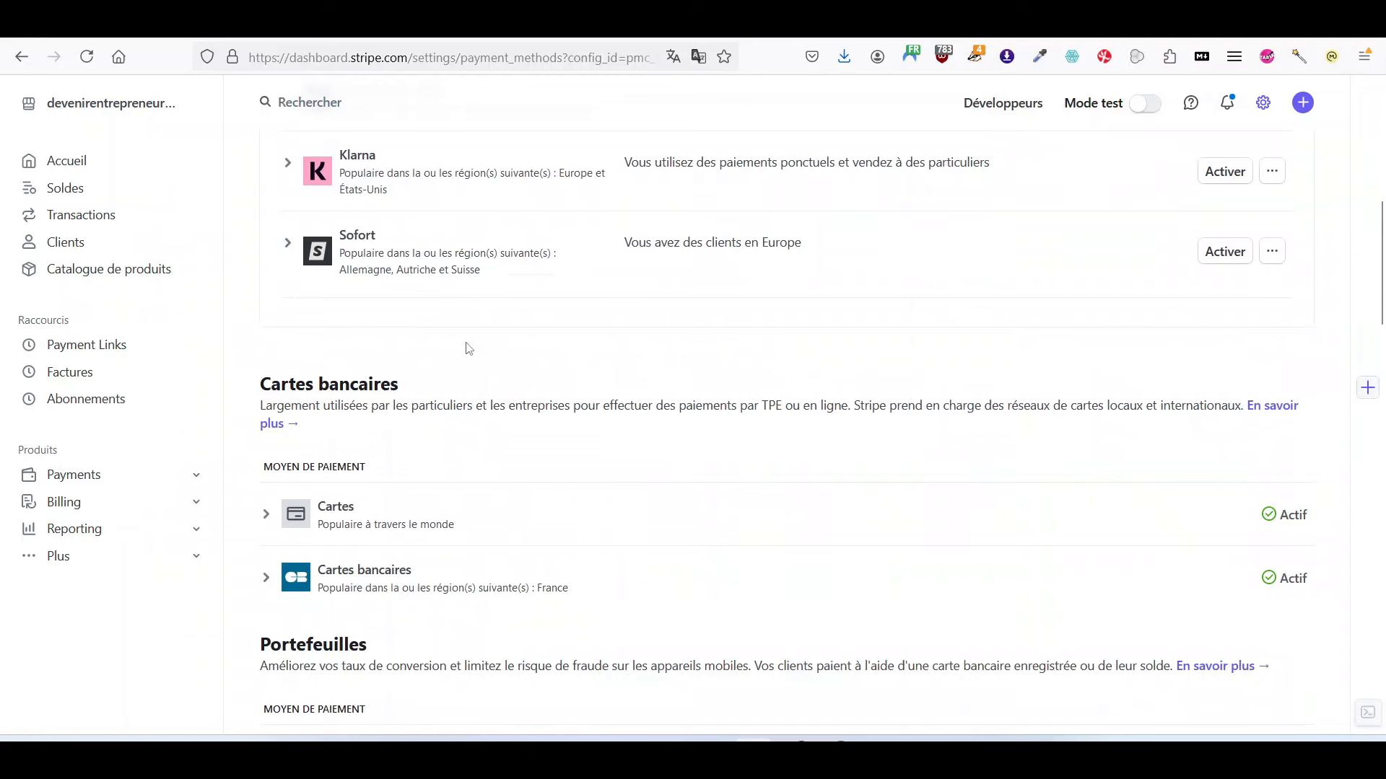
scroll(469, 350, up, 2)
scroll(443, 433, down, 7)
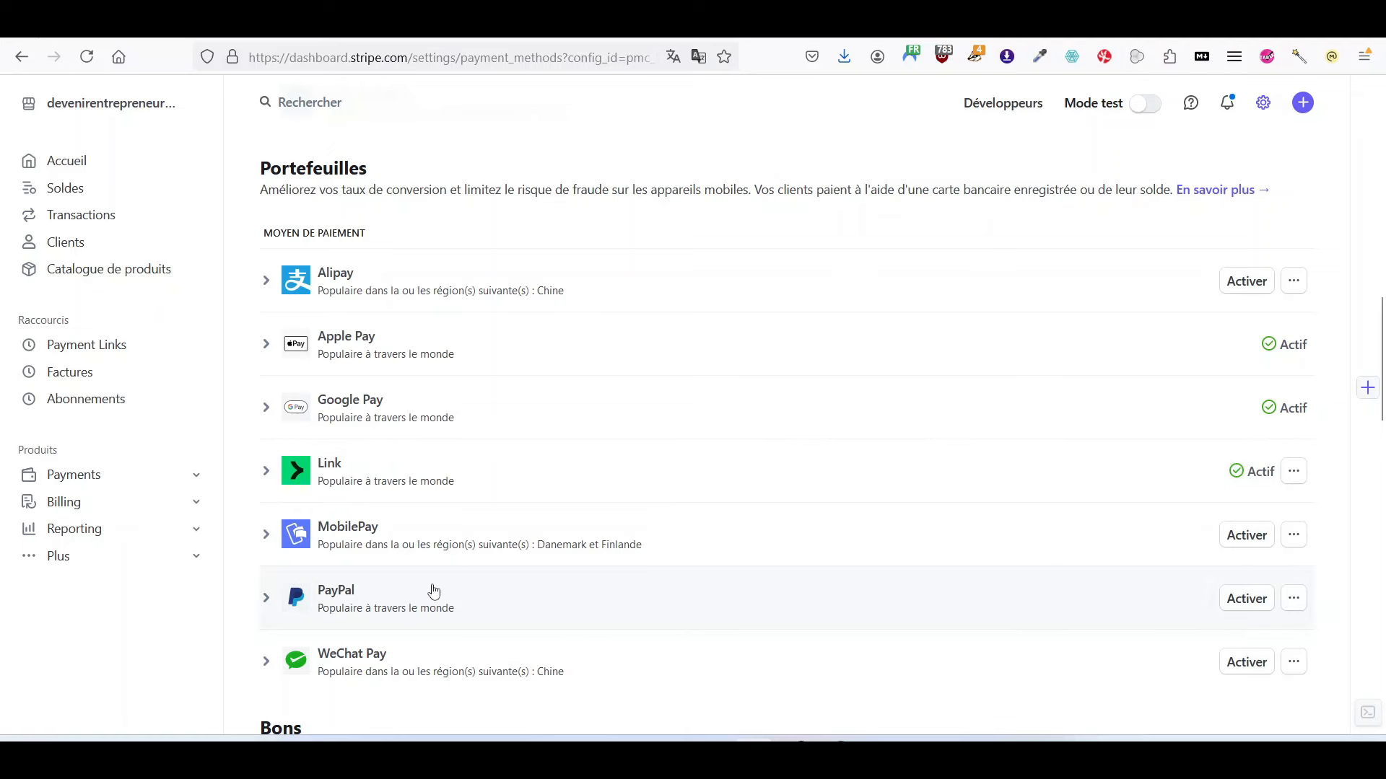
scroll(669, 495, down, 5)
scroll(671, 494, up, 10)
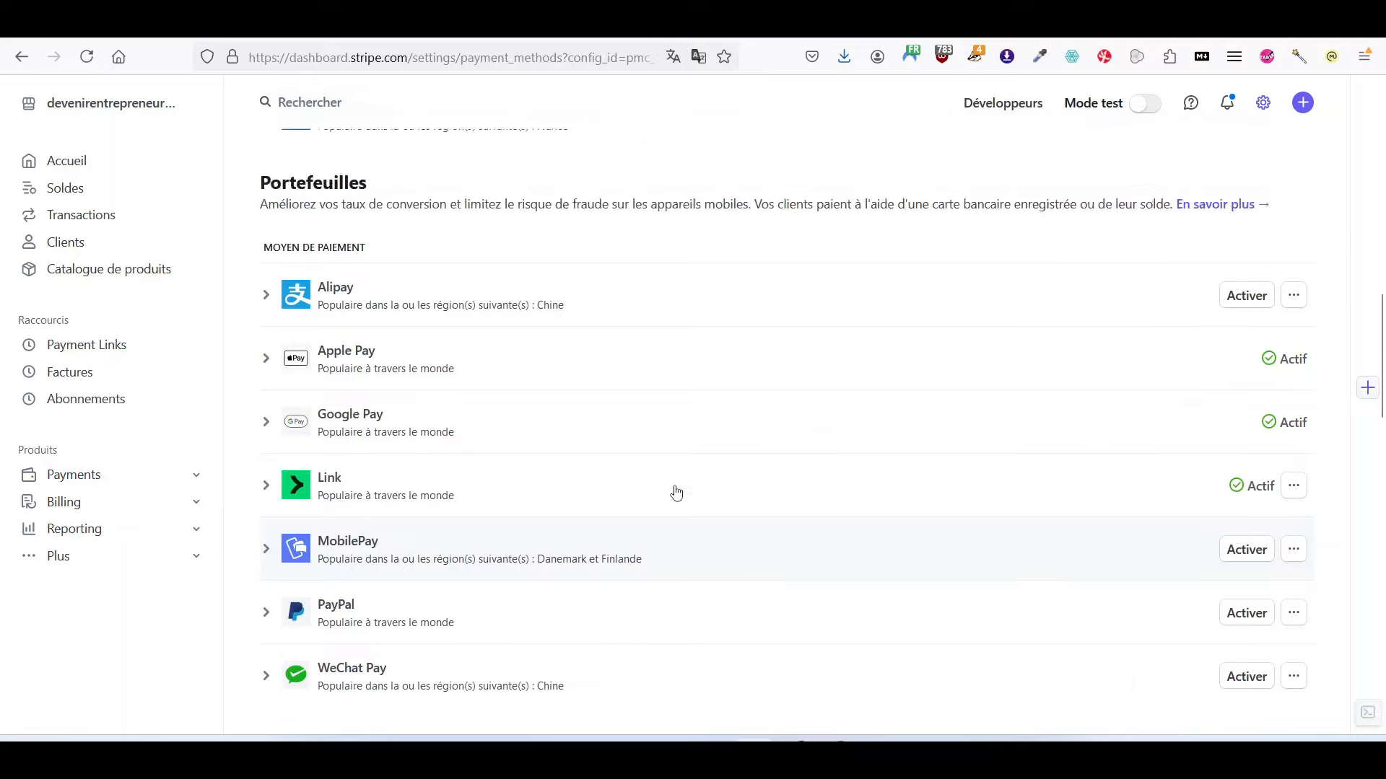
scroll(677, 492, up, 6)
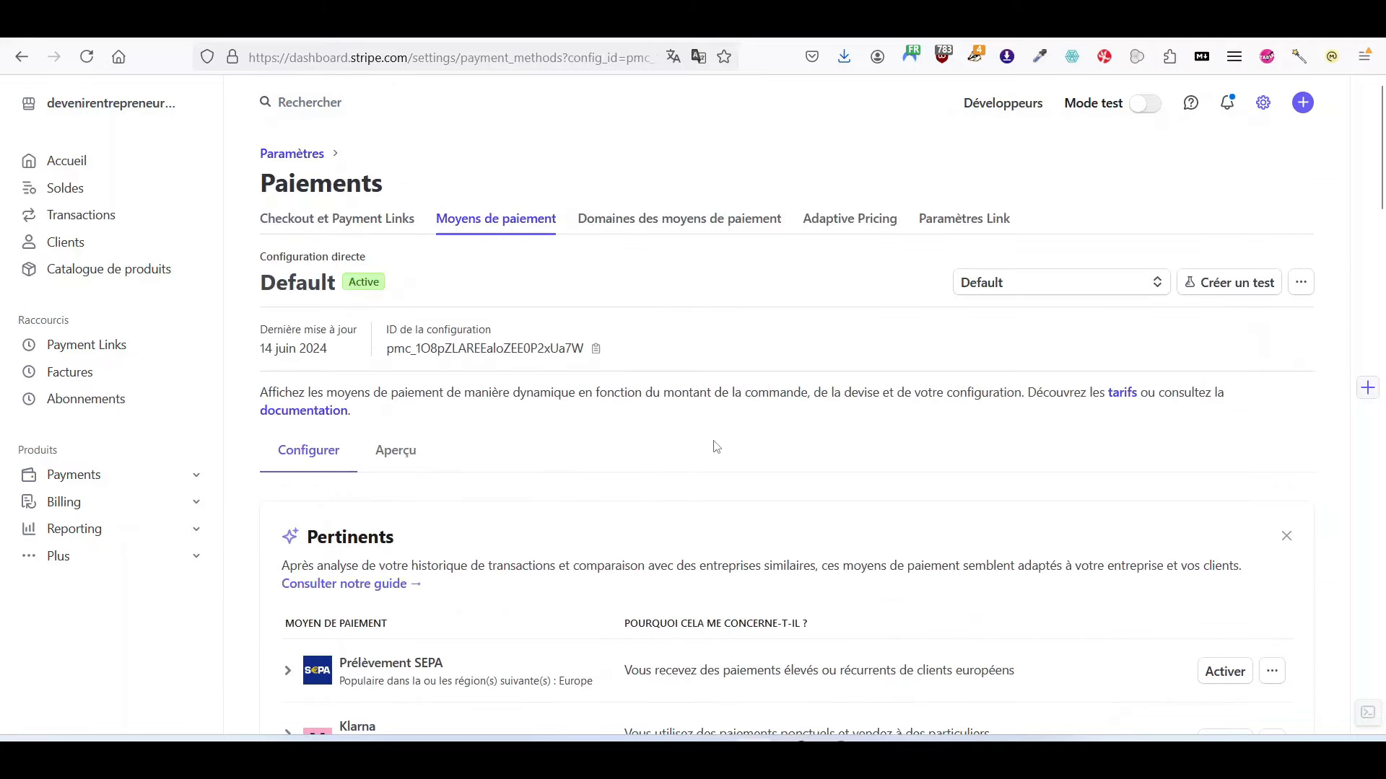
scroll(702, 428, down, 6)
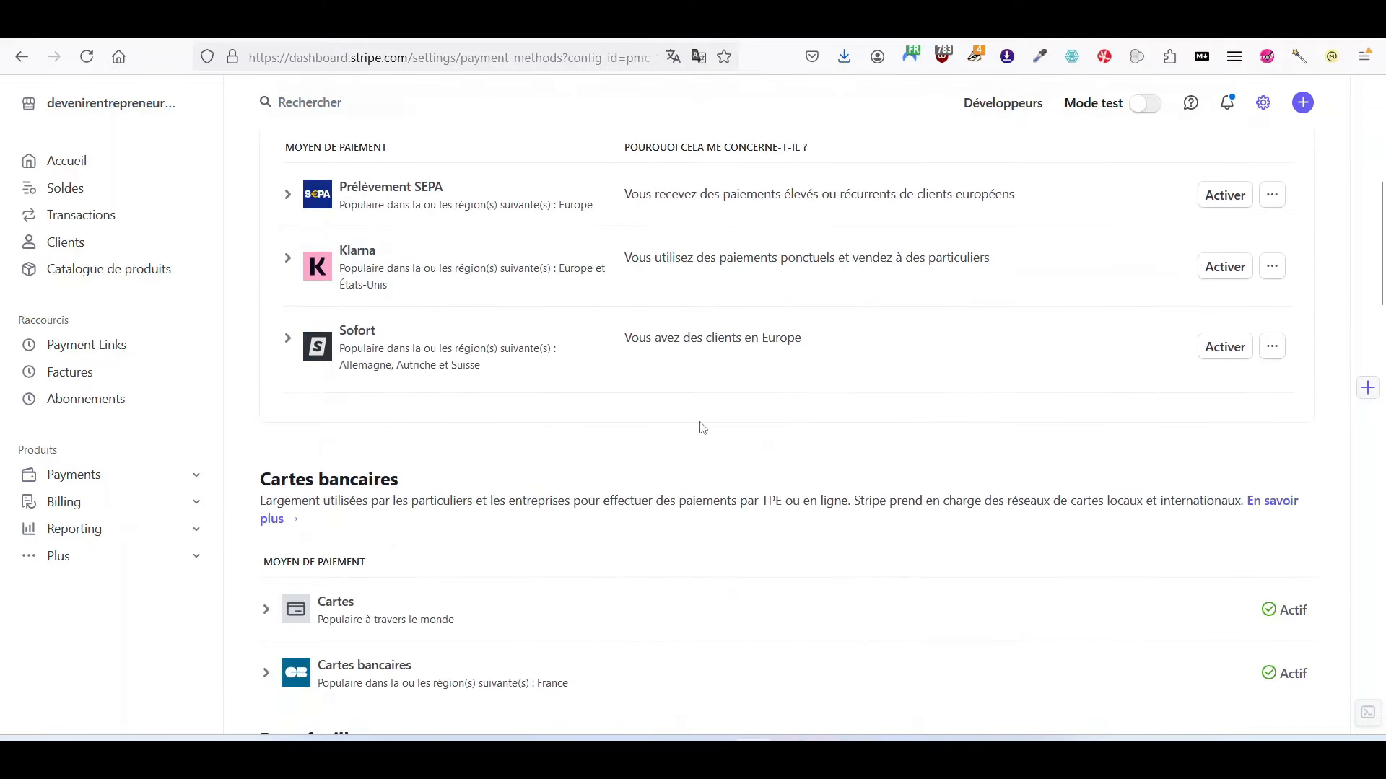
scroll(701, 427, down, 4)
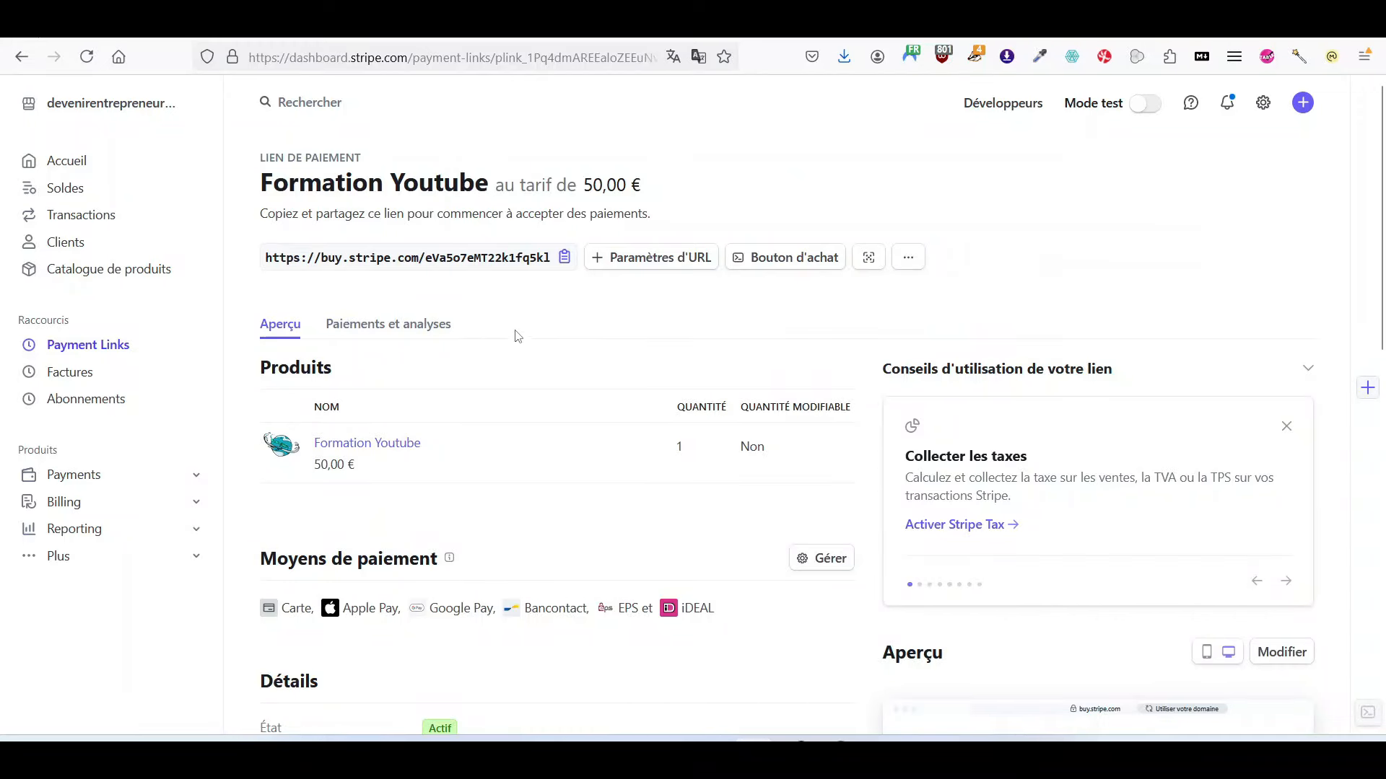
click(374, 326)
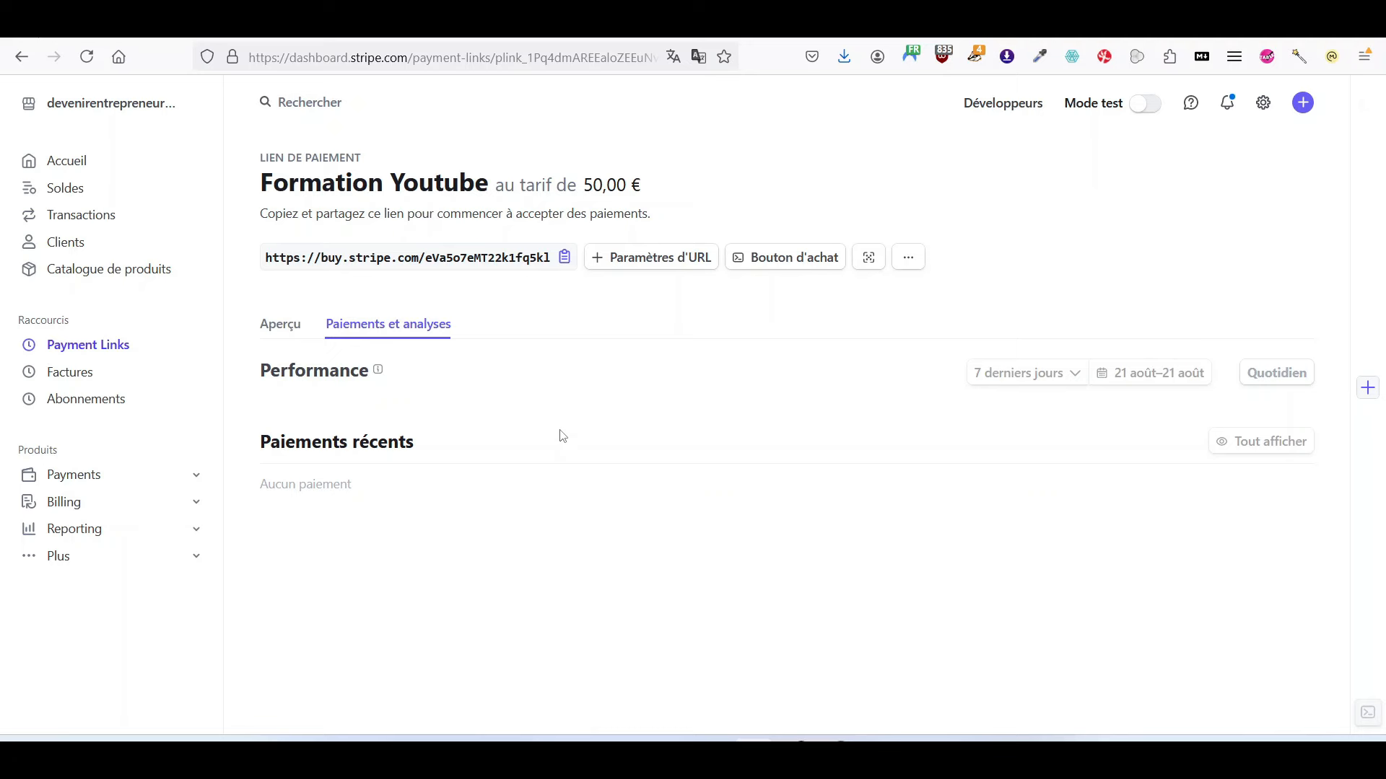
- Switch to Make and create a new scenario with the Stripe "Watch Events" module as its trigger
click(224, 23)
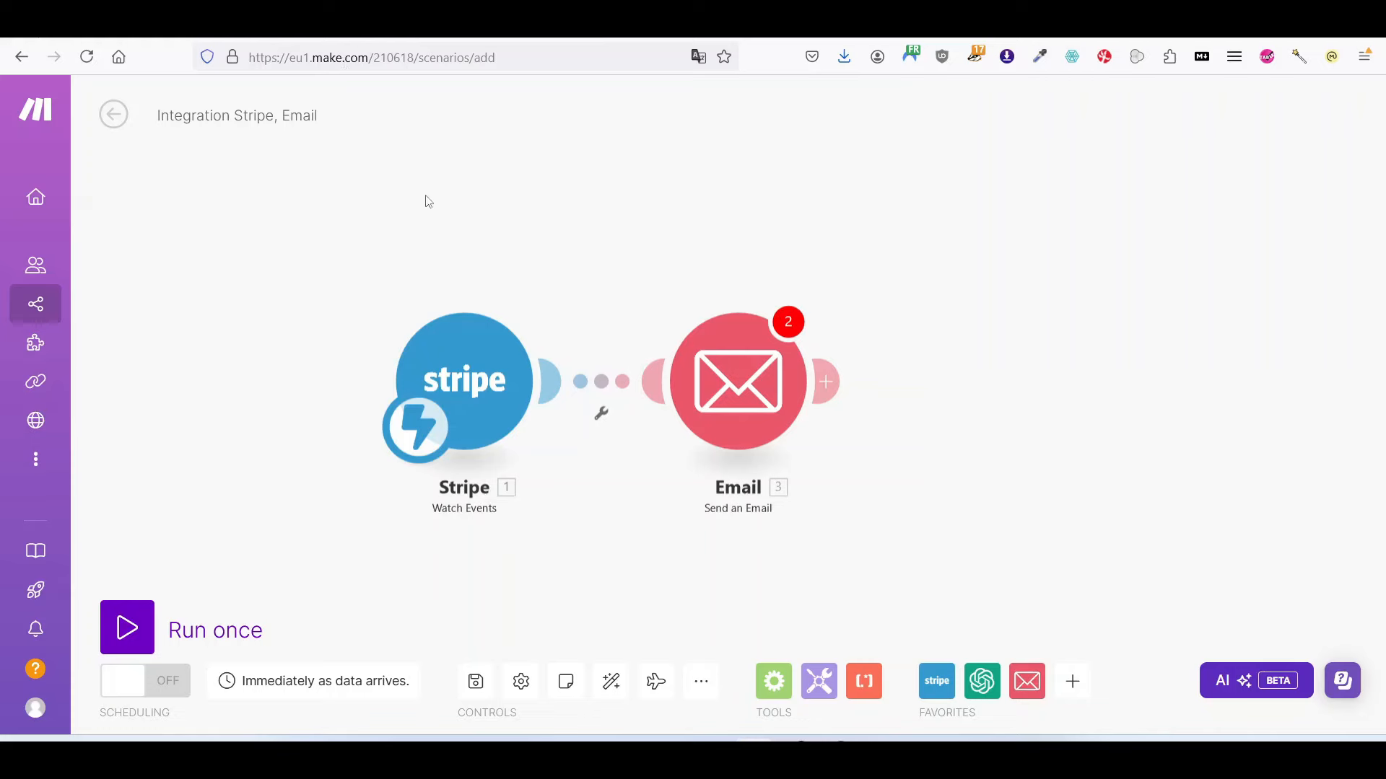
mouse_move(15, 202)
click(110, 306)
click(1219, 120)
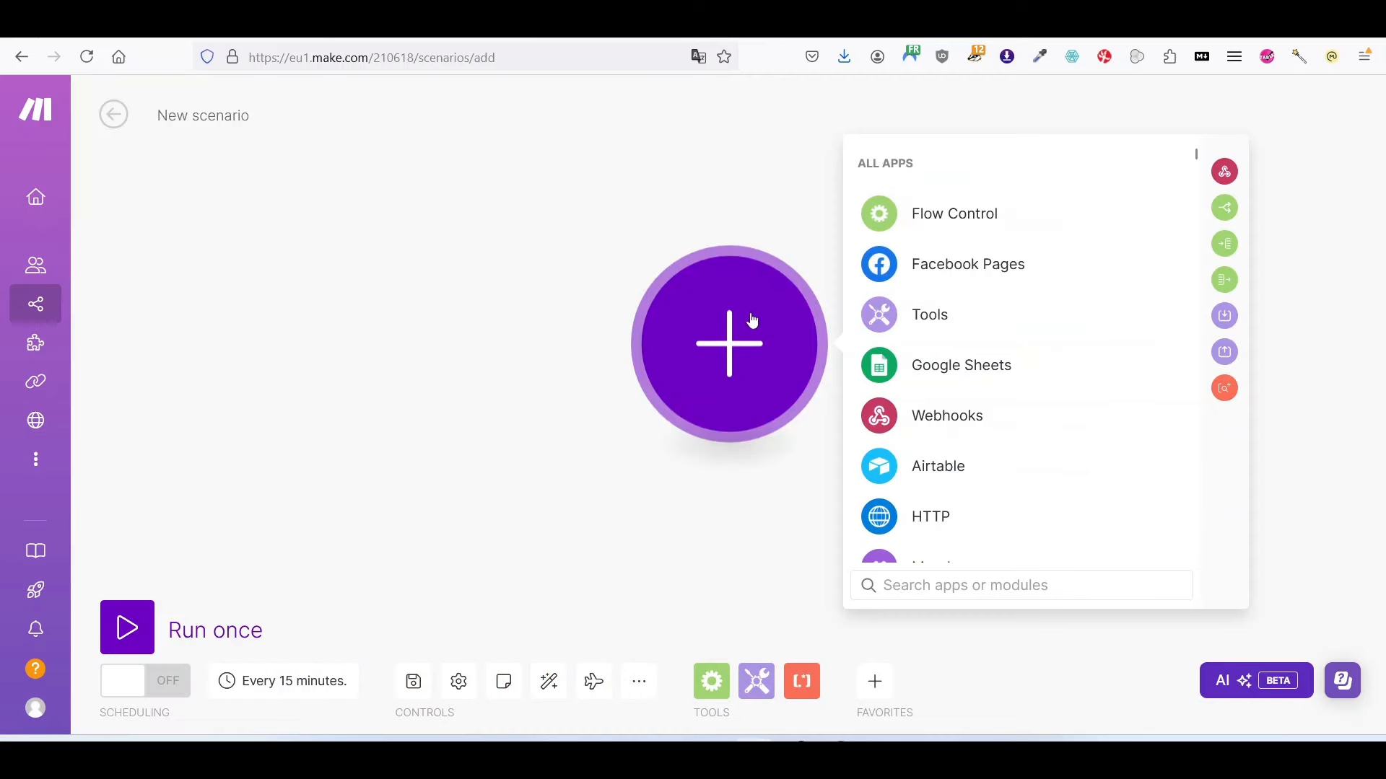
text(stripe)
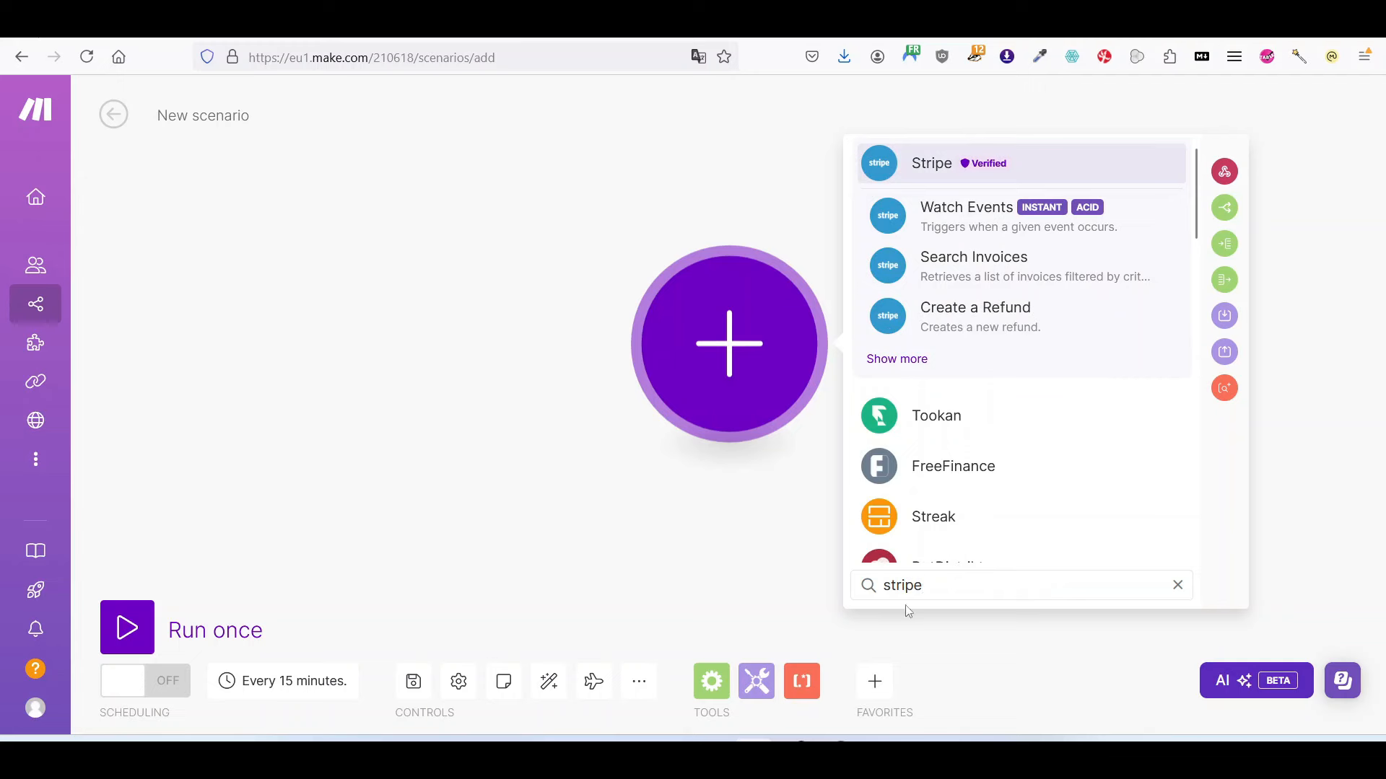
click(963, 219)
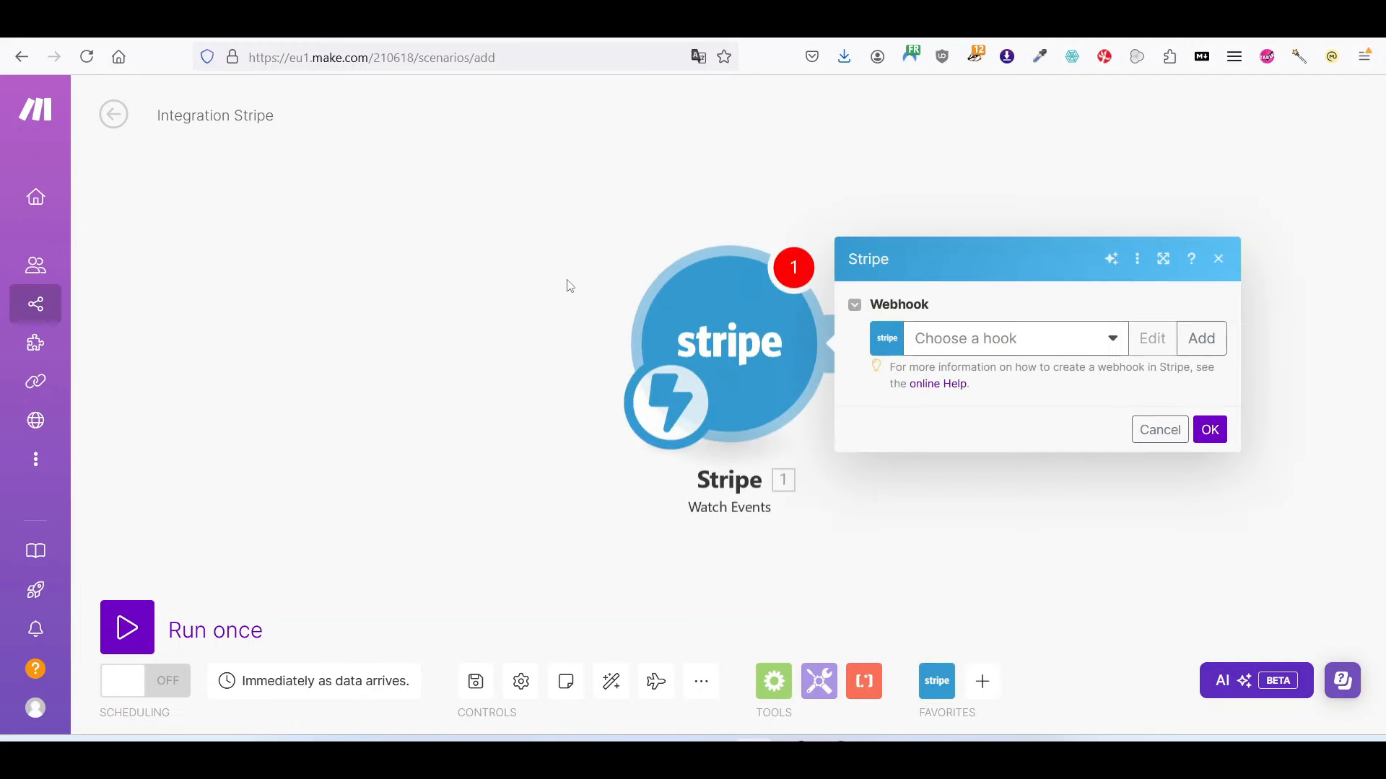
- Choose the existing "My Watch Events webhook" as the hook for the Stripe trigger module
click(1013, 345)
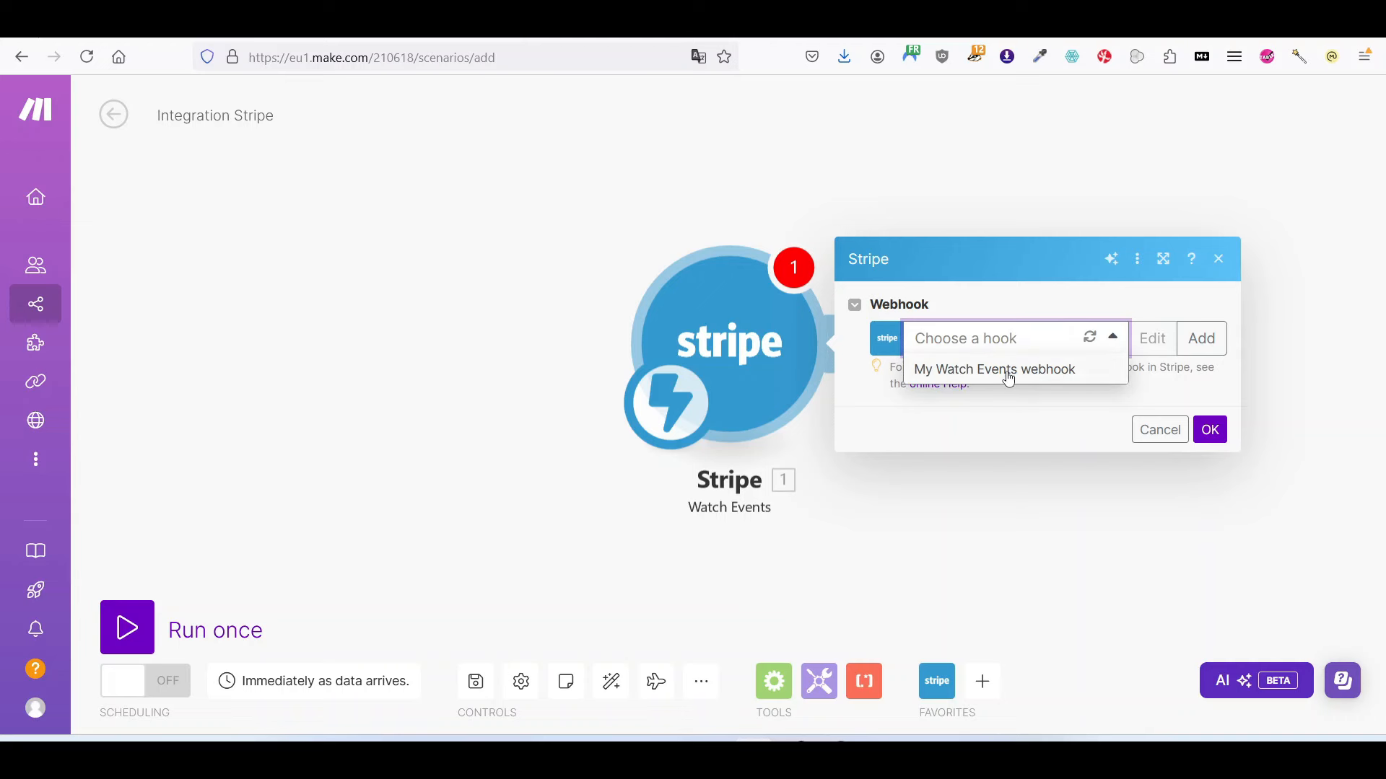
click(1008, 371)
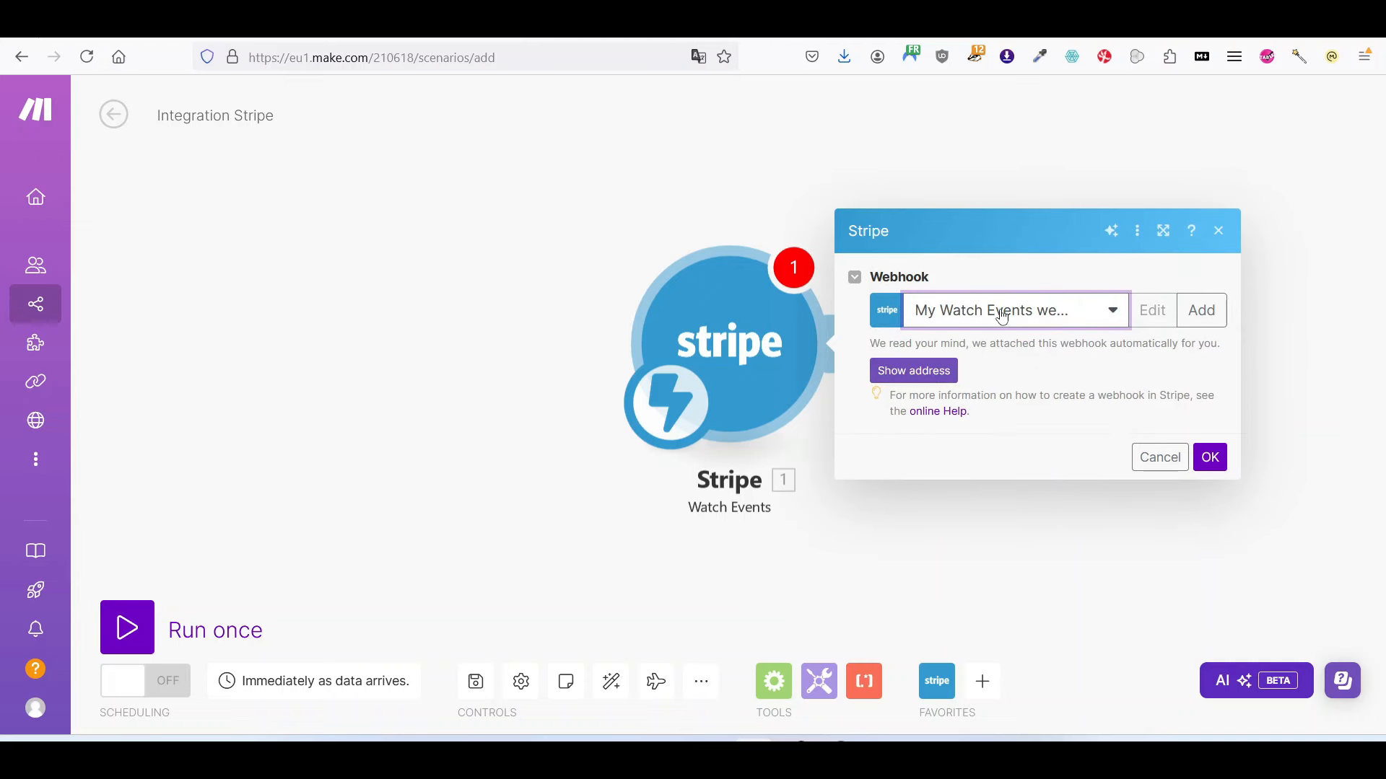
drag(959, 344, 1022, 344)
click(1023, 379)
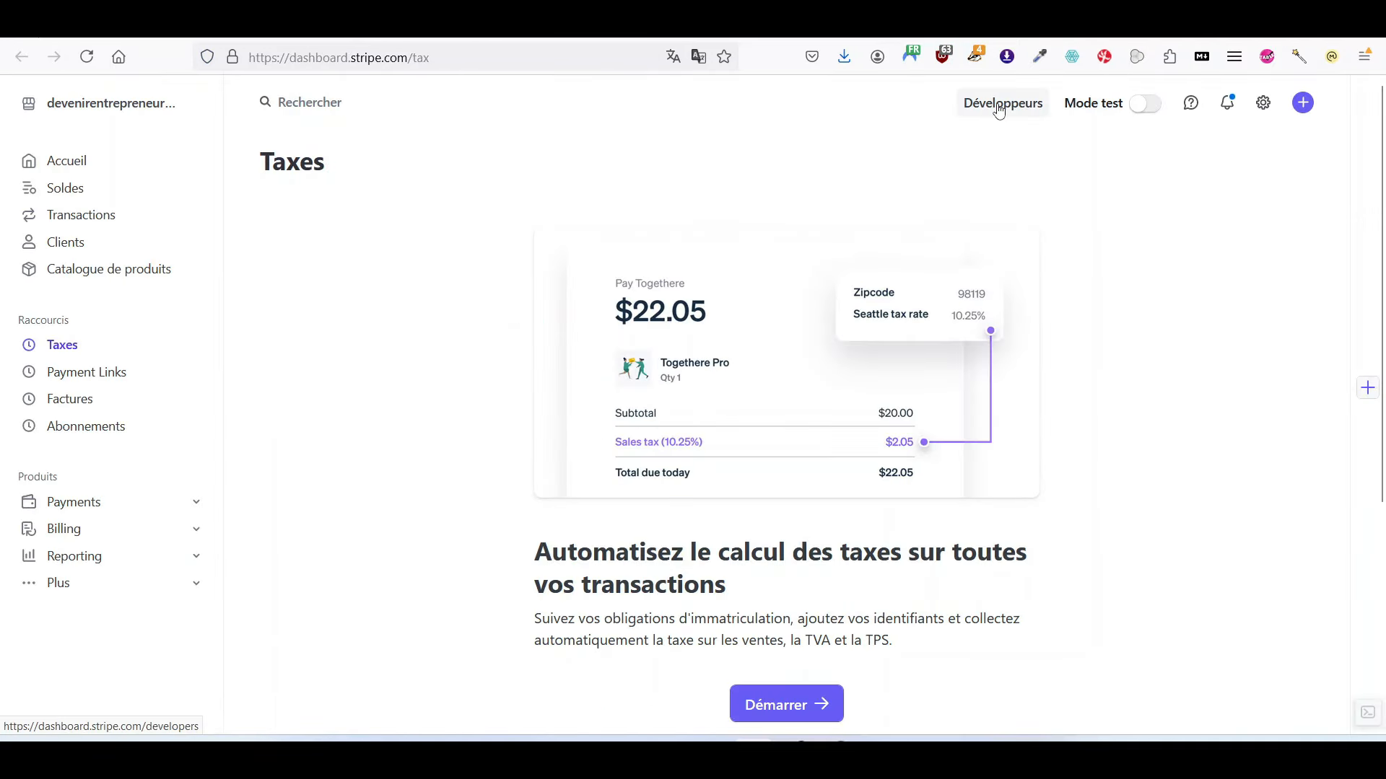
- View the API keys in the developer section of the Stripe dashboard, and return to the Make scenario
click(1000, 108)
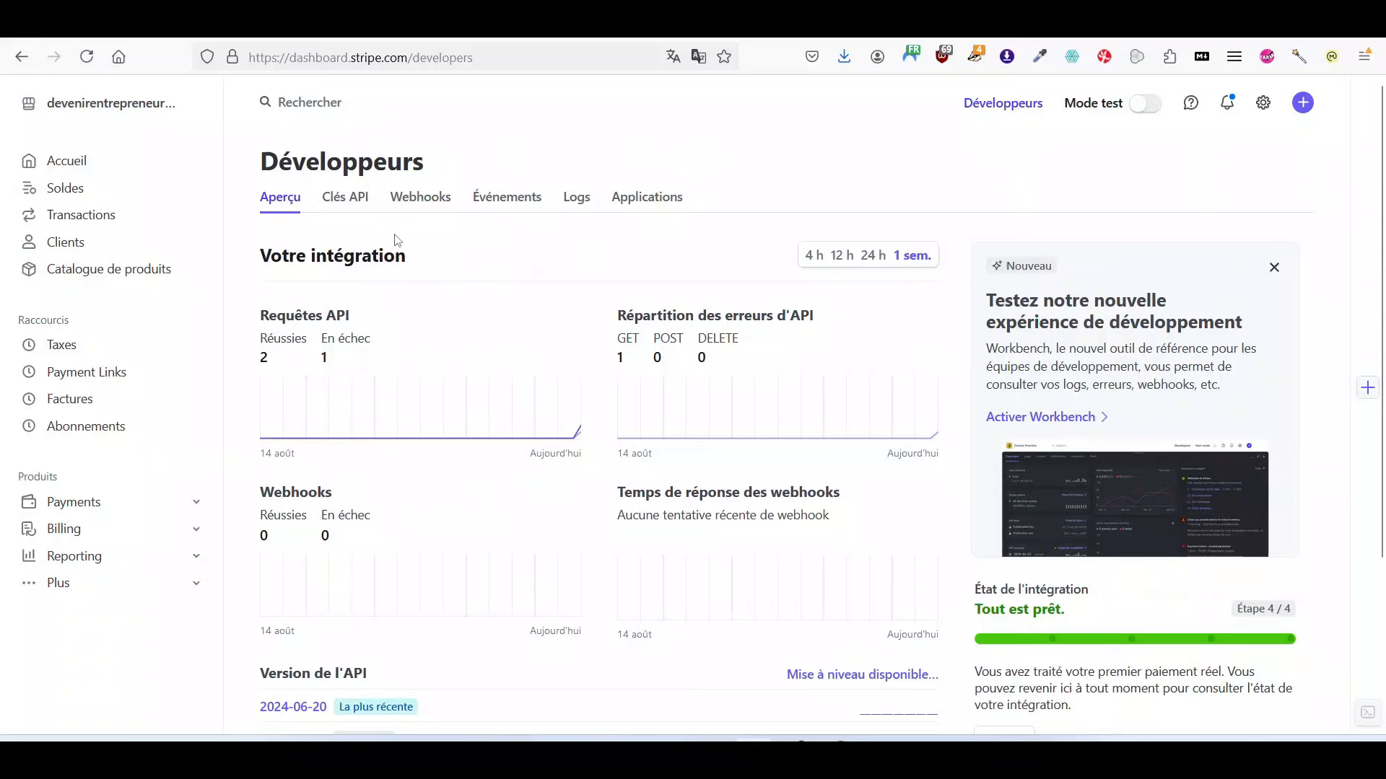
click(353, 206)
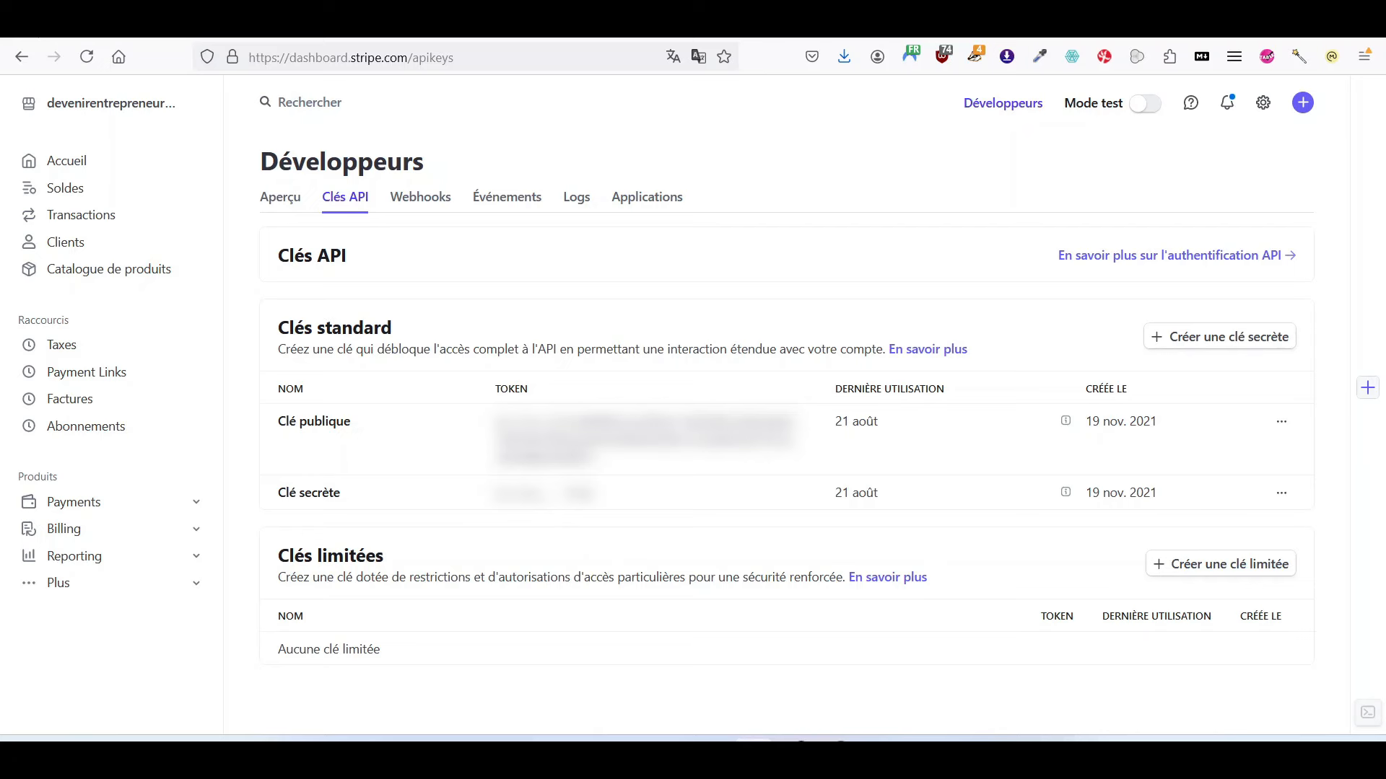
click(552, 24)
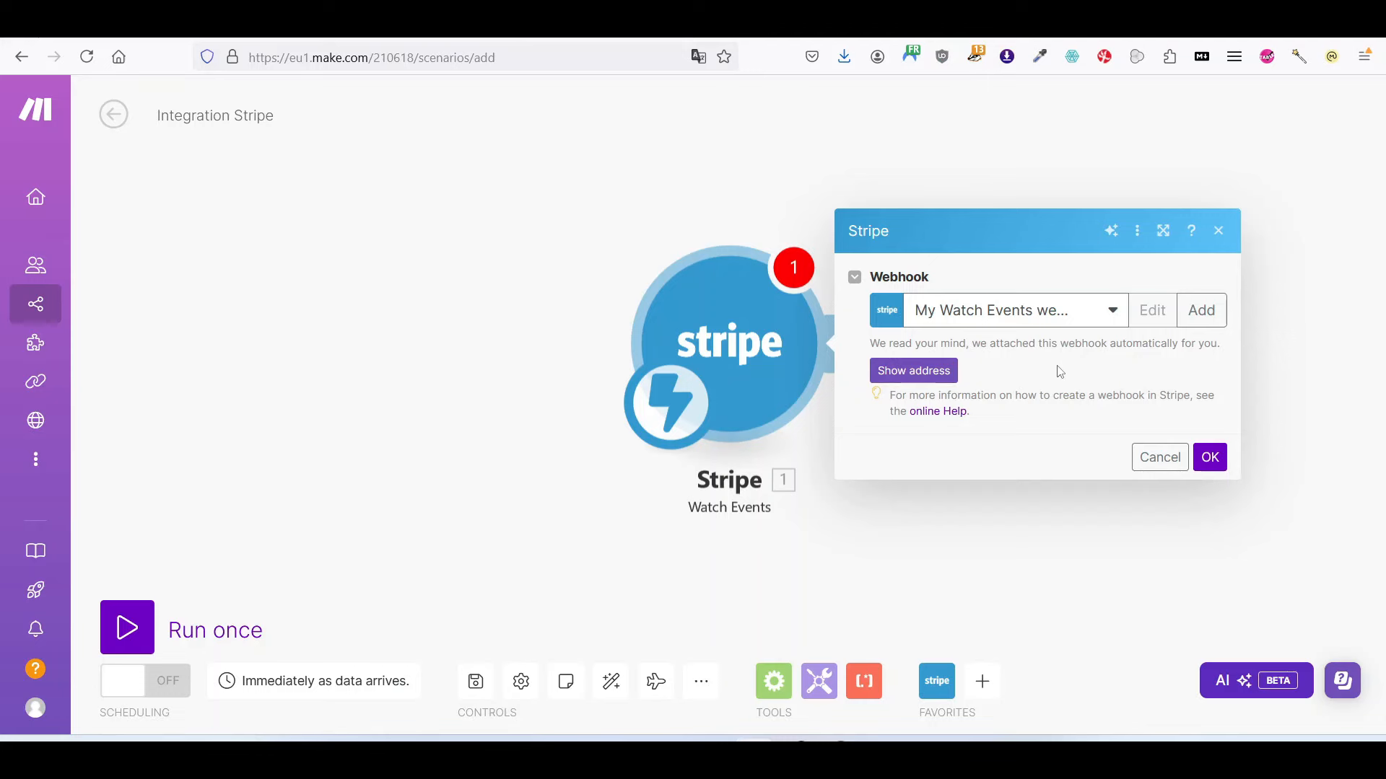
- Start a new webhook named "My Watch Events webhook" on "My Stripe API Key connection" and set its event group to Order
click(1211, 458)
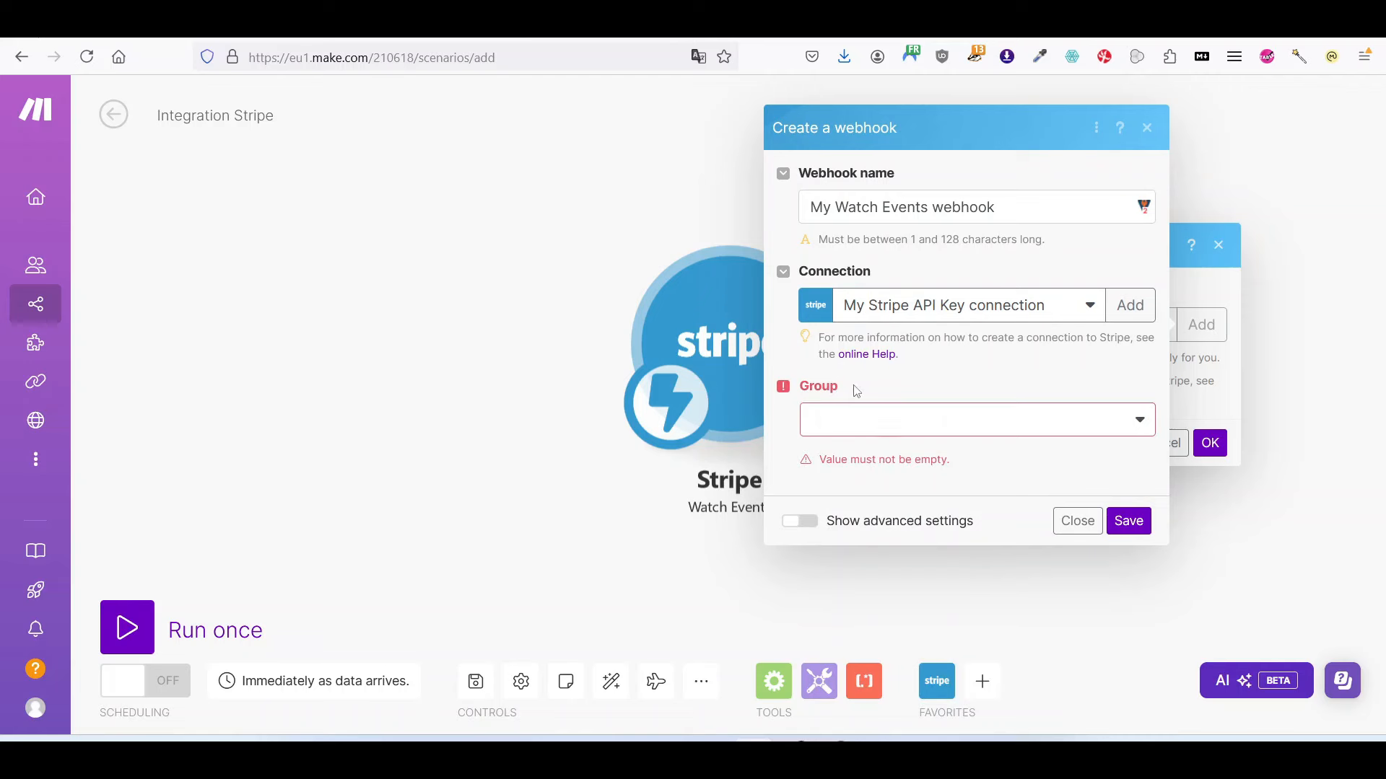
click(881, 425)
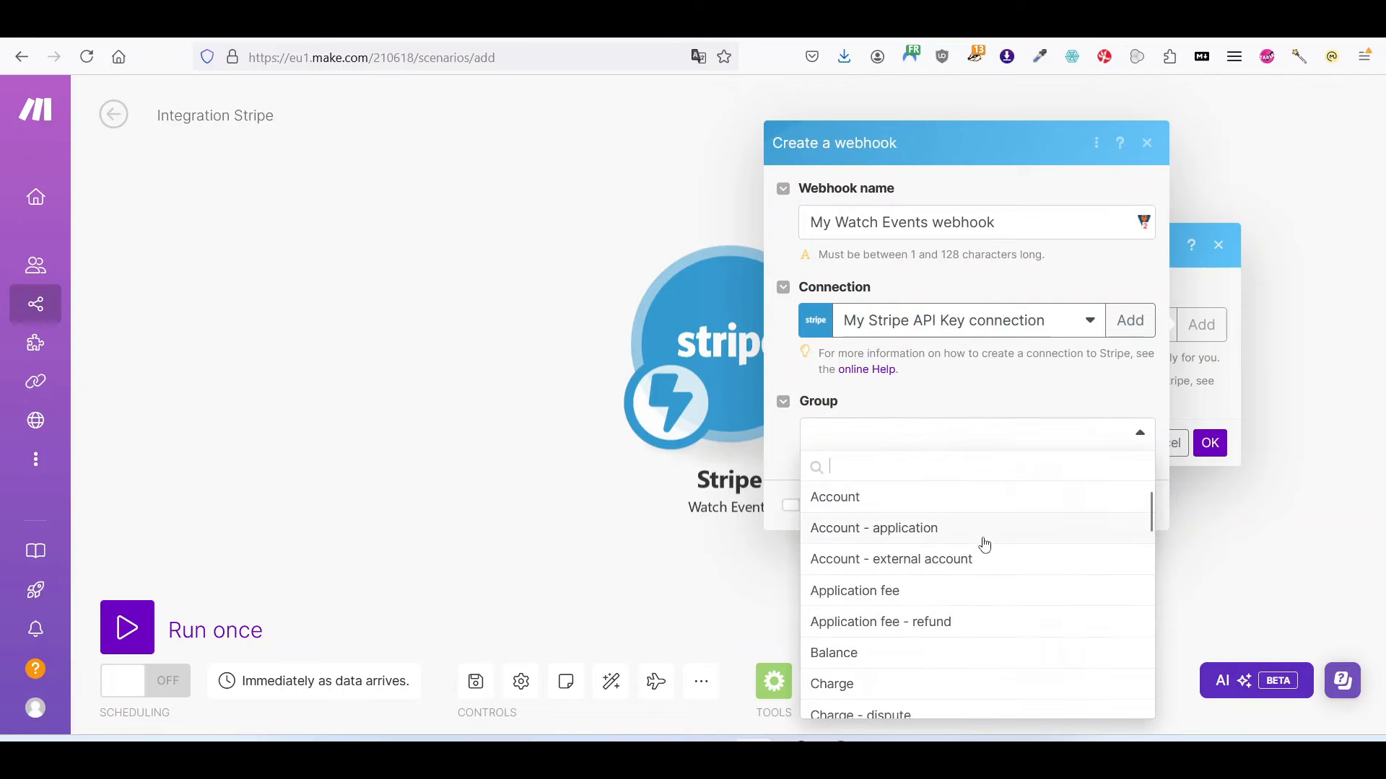
scroll(984, 545, down, 3)
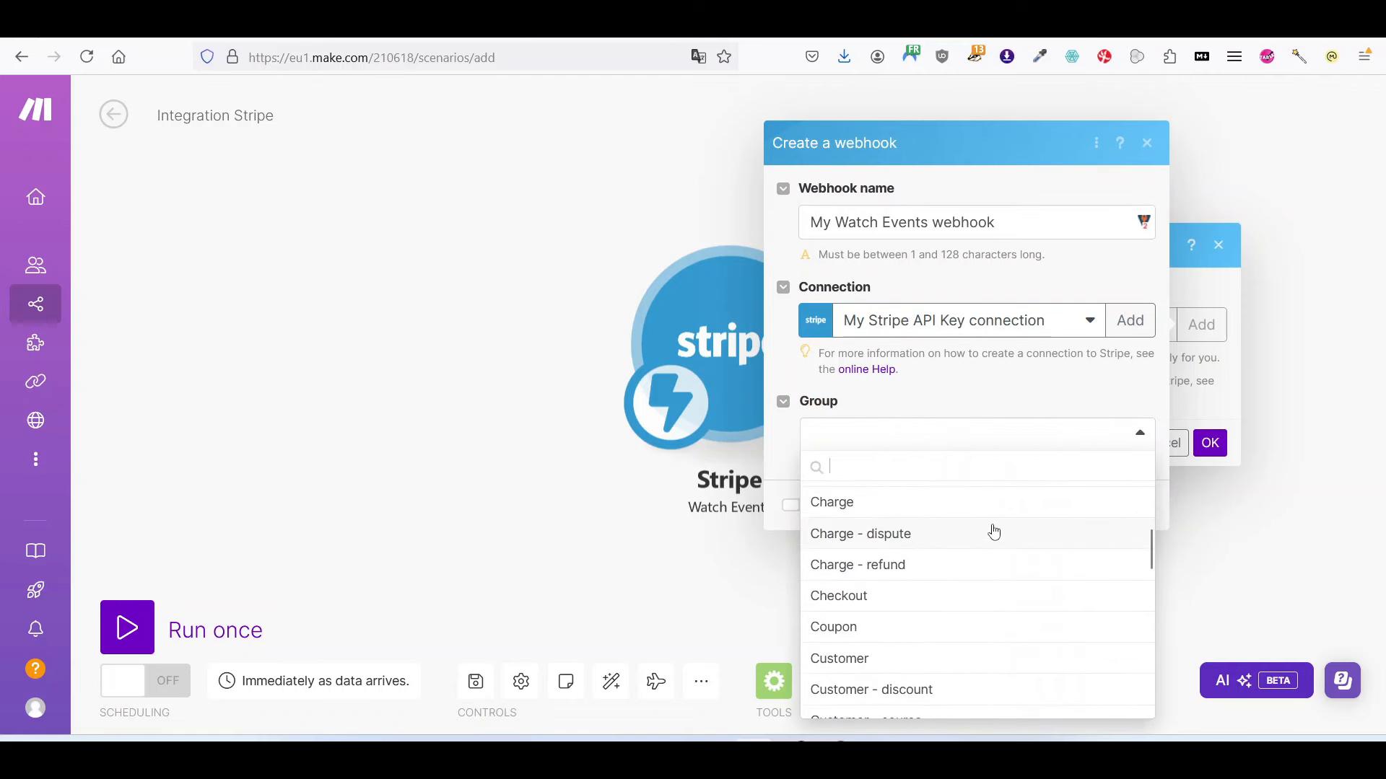
scroll(994, 532, up, 3)
scroll(1007, 518, down, 6)
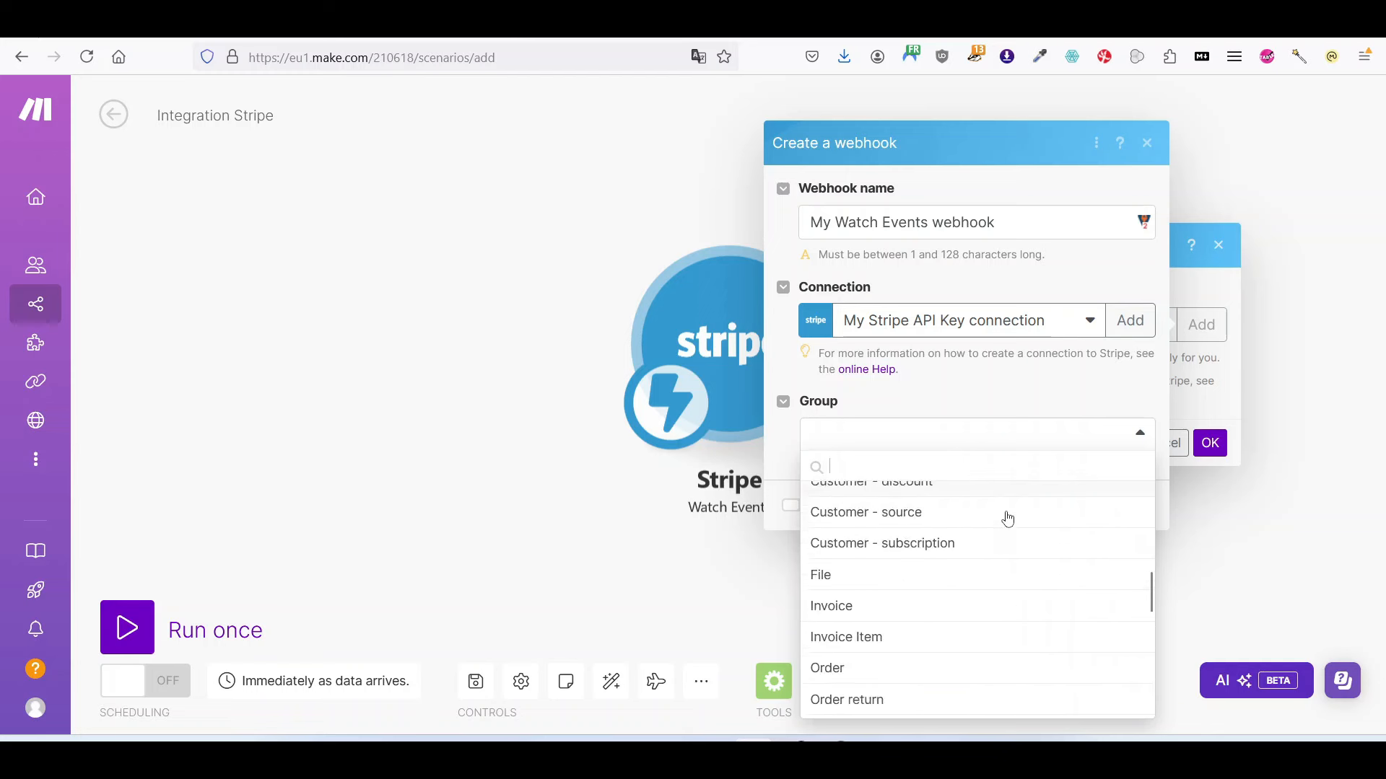
scroll(1017, 538, down, 3)
scroll(1032, 563, up, 1)
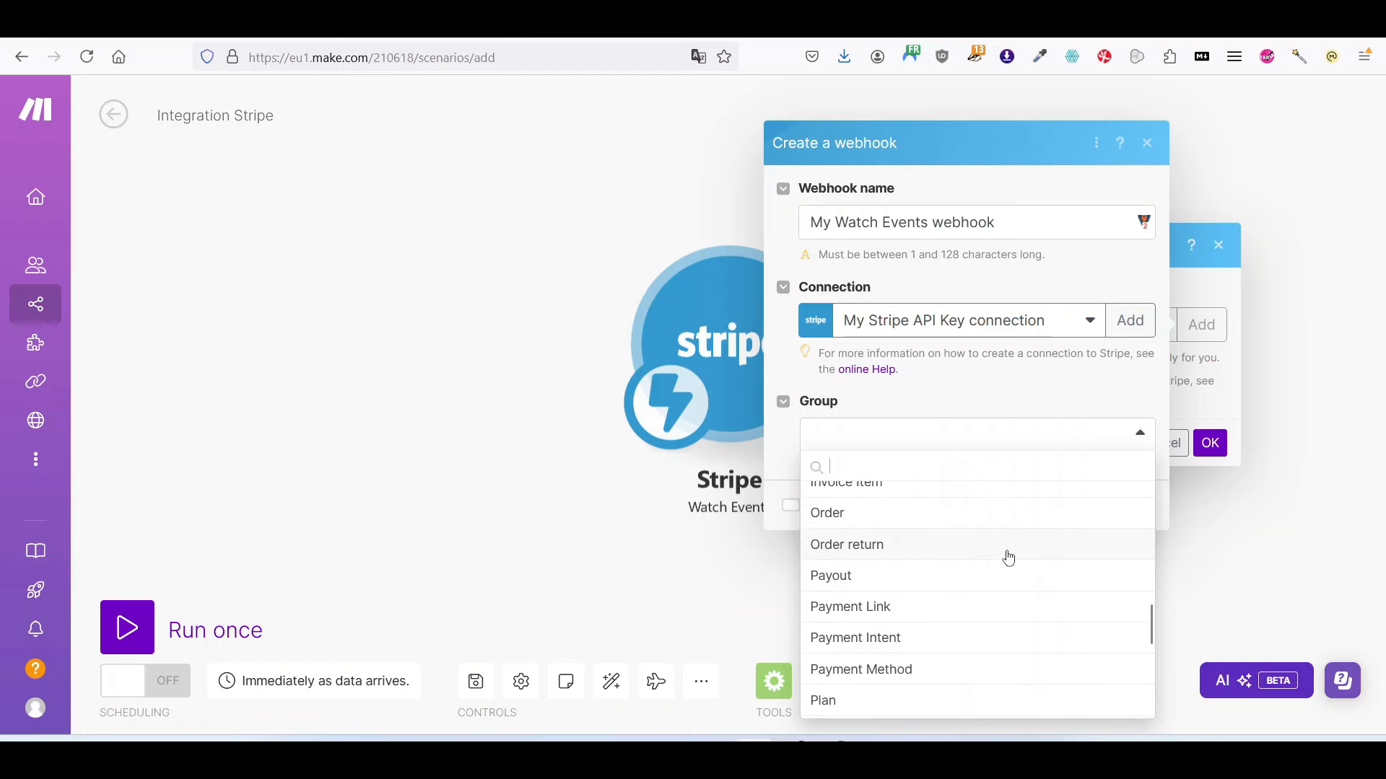
scroll(1010, 552, down, 3)
click(1008, 558)
scroll(934, 495, up, 2)
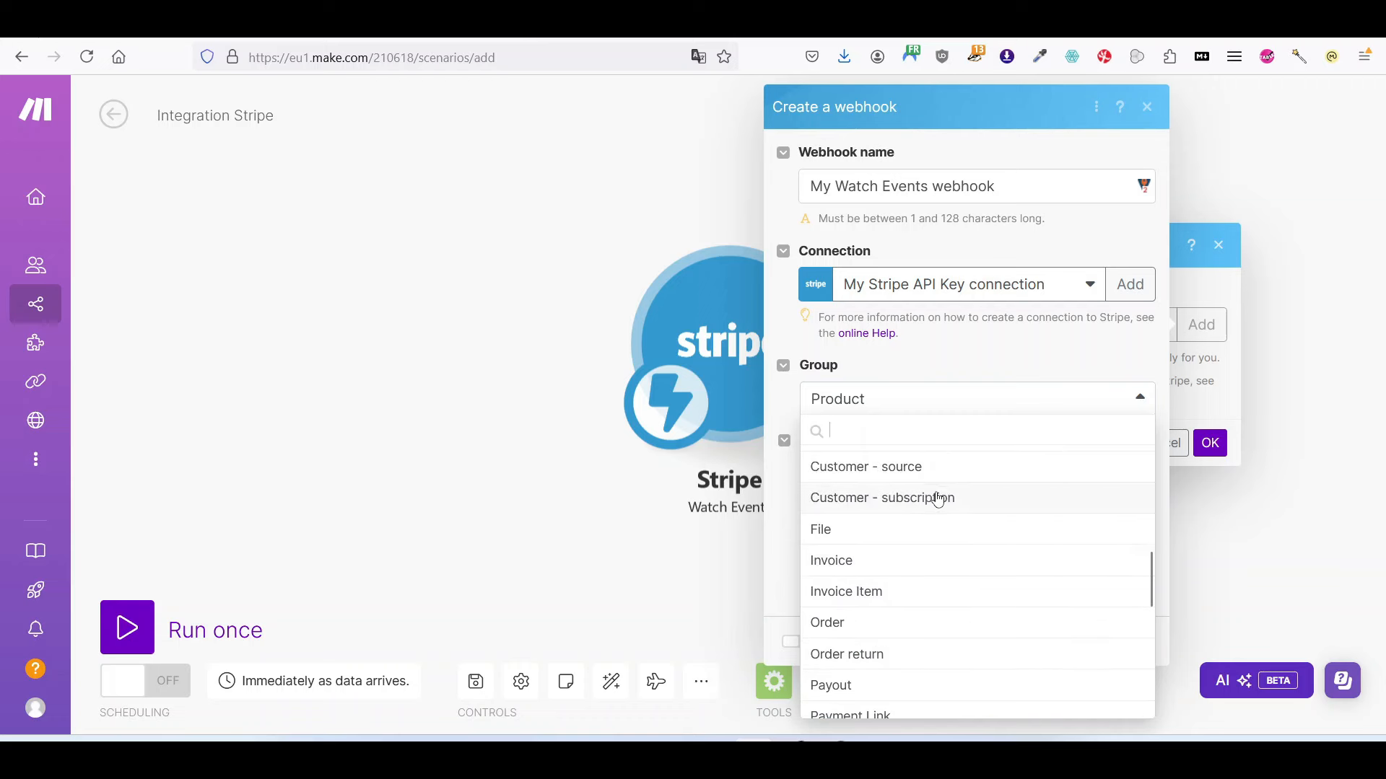
click(863, 634)
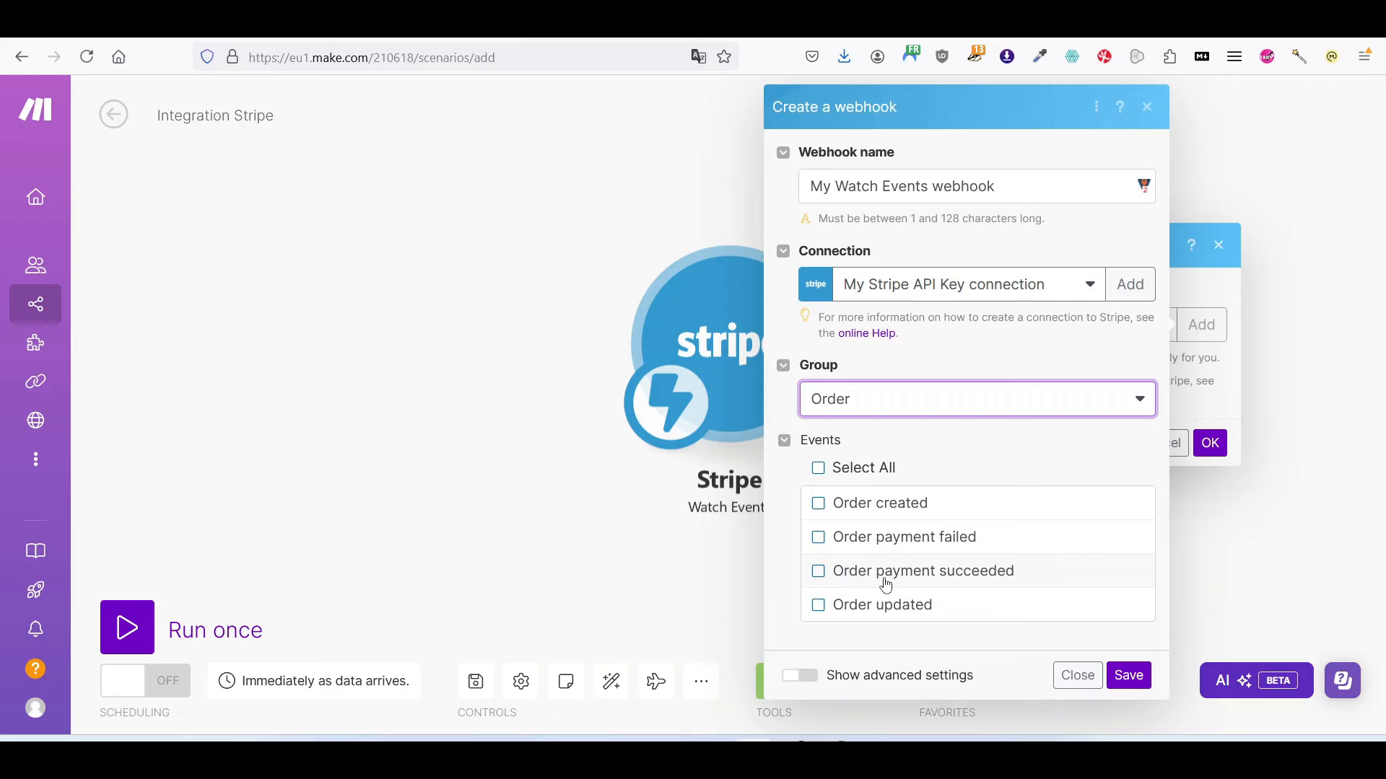
- Subscribe the new webhook to "Order payment succeeded", save it, and confirm it as the Stripe trigger's hook
click(818, 571)
click(1128, 675)
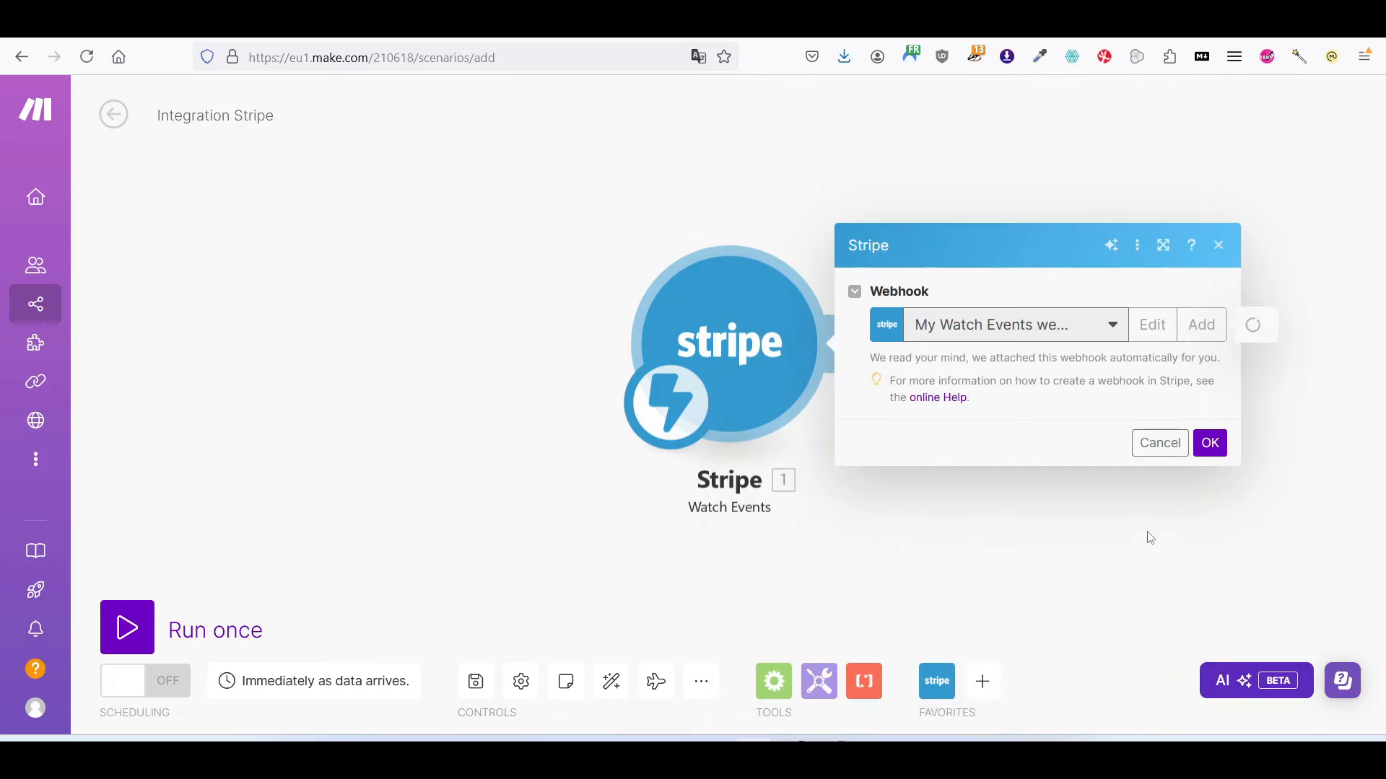
click(1212, 444)
- Add the Email "Send an Email" module after the Stripe trigger
drag(978, 422, 795, 410)
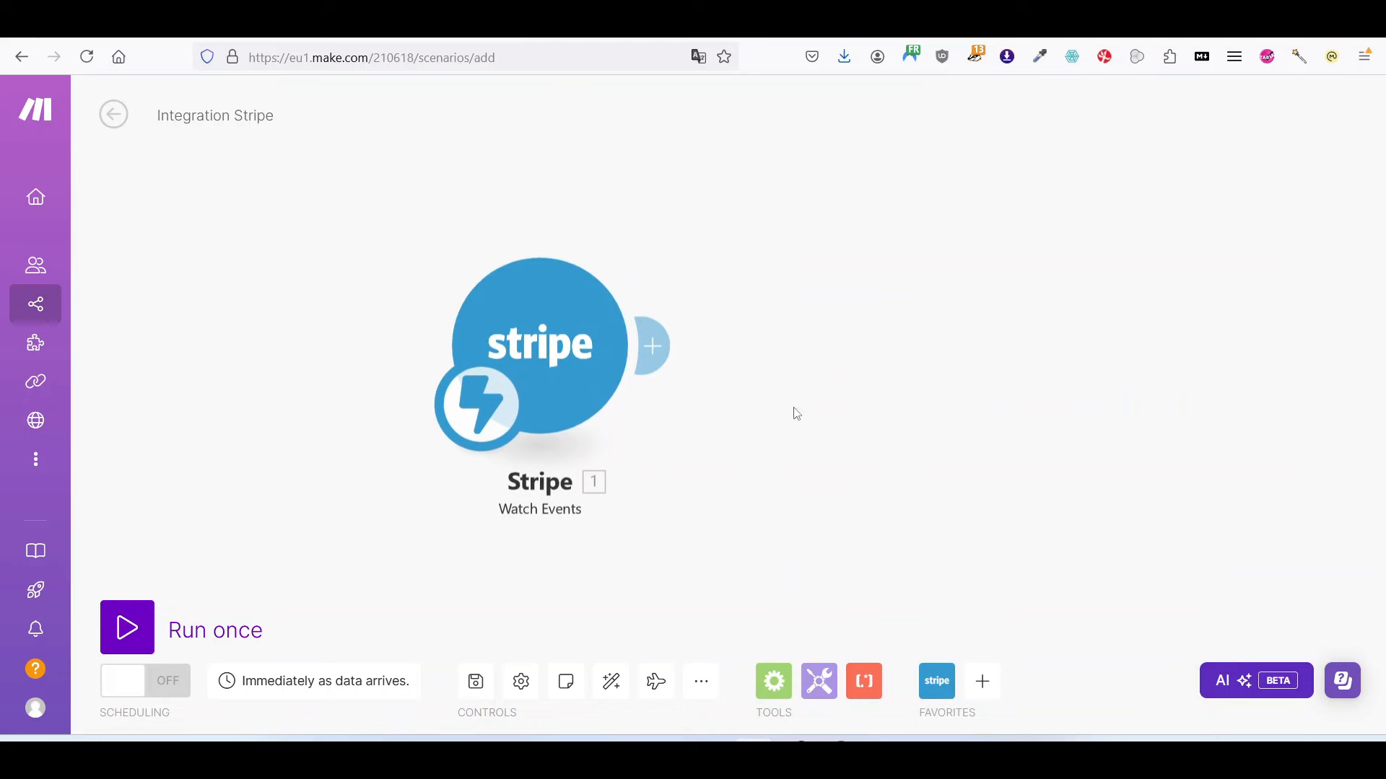
click(654, 345)
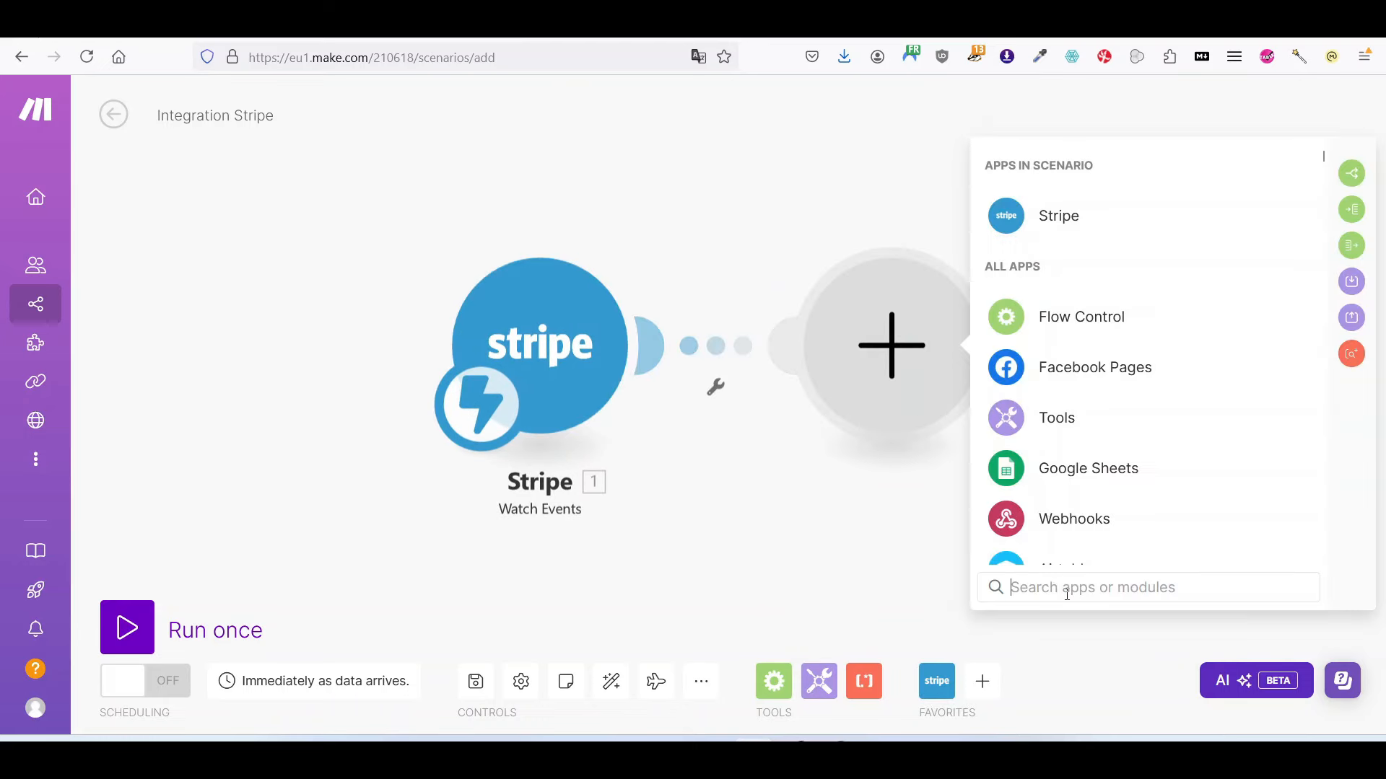
text(email)
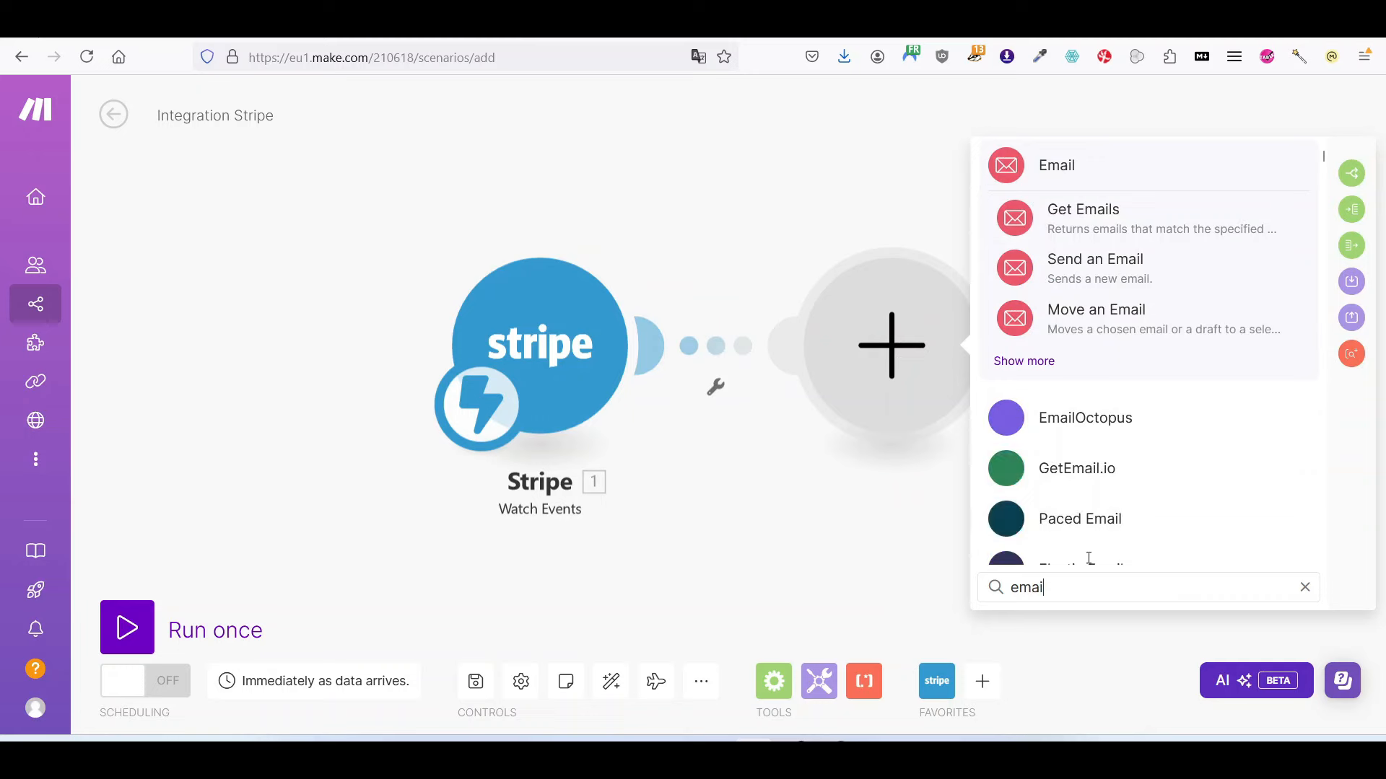
click(1113, 275)
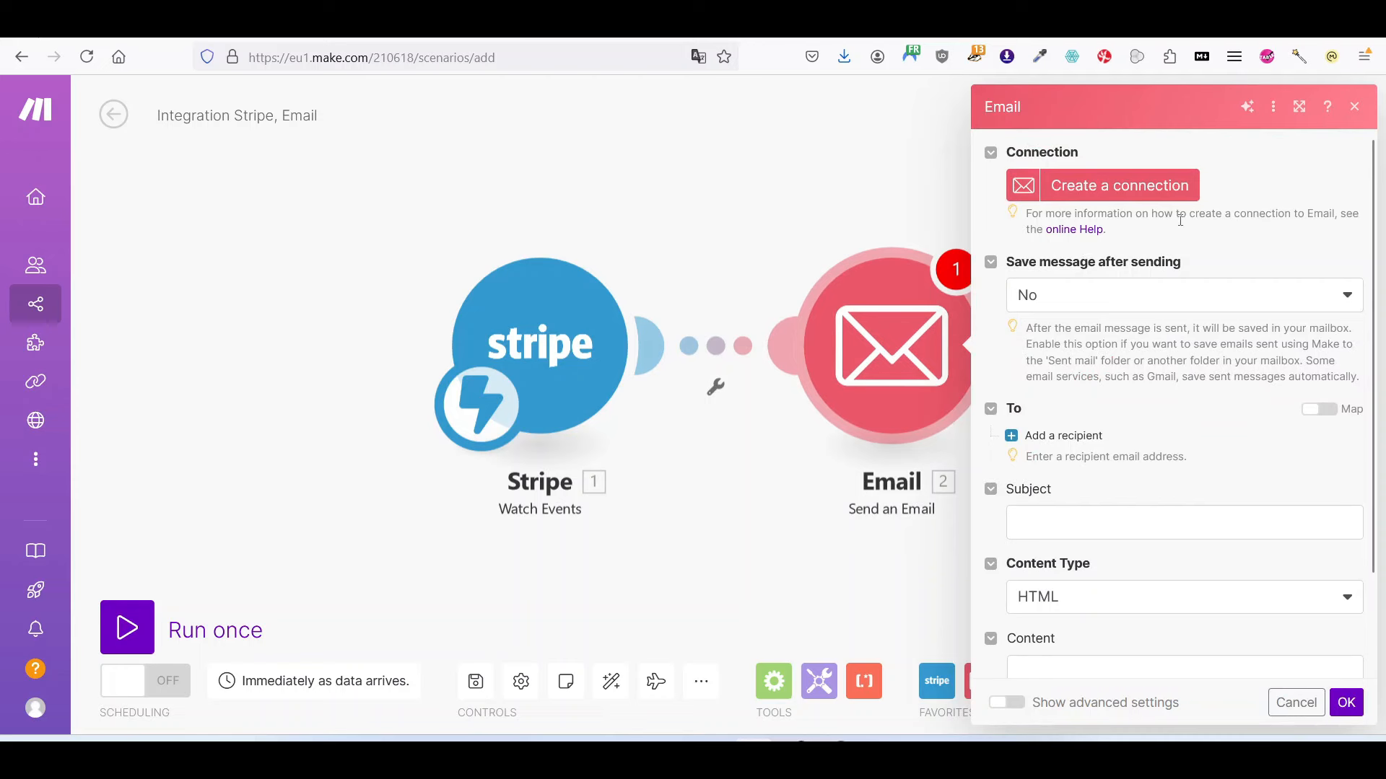
- Examine the email module's subject and content fields and the Stripe items available for mapping
scroll(1179, 230, down, 1)
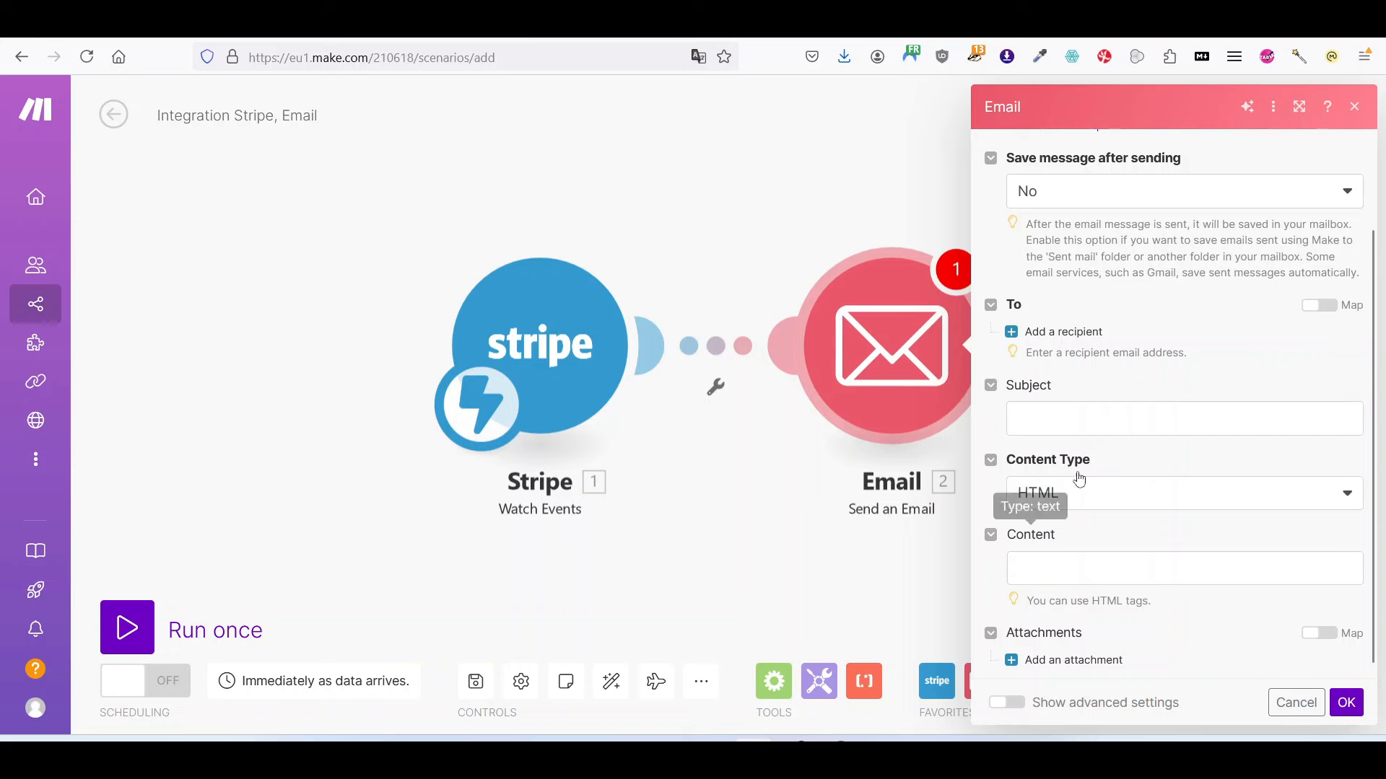
click(1054, 420)
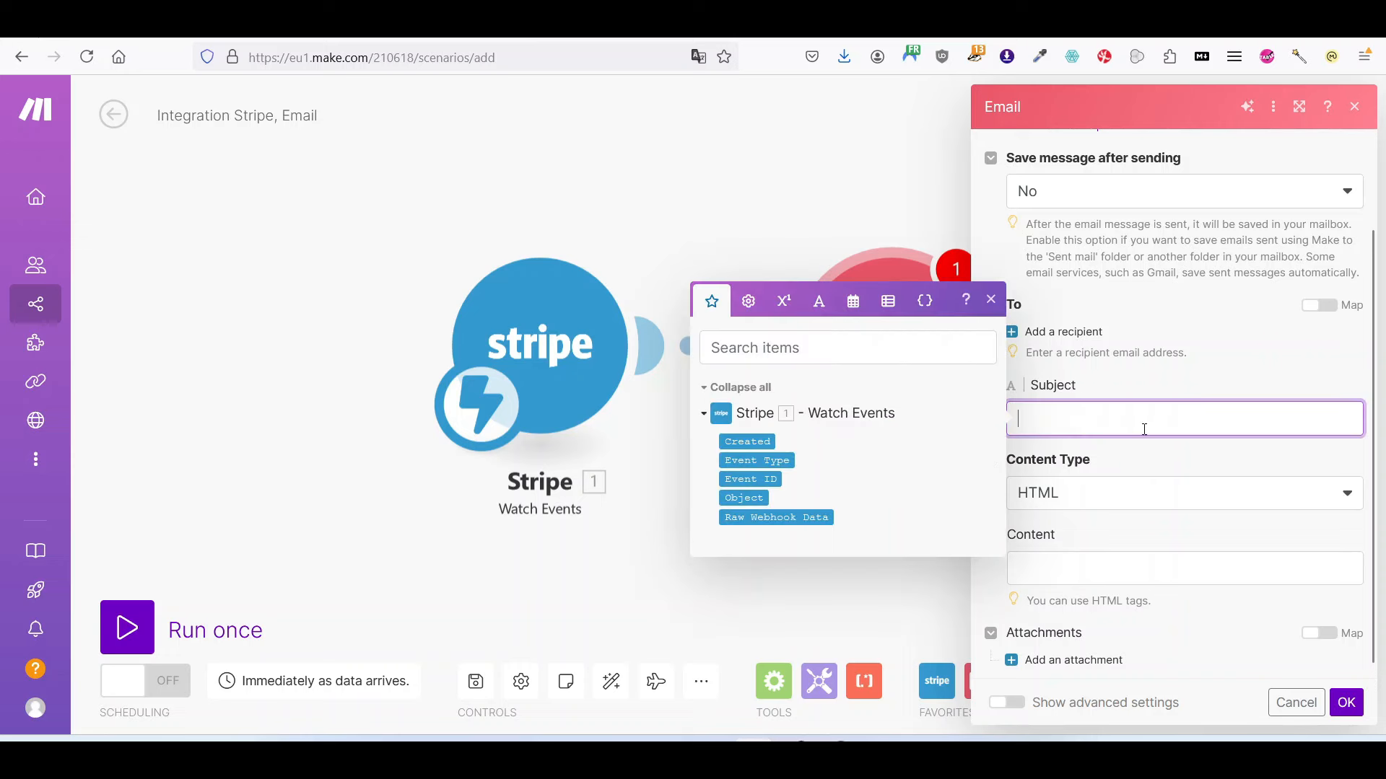
click(1102, 534)
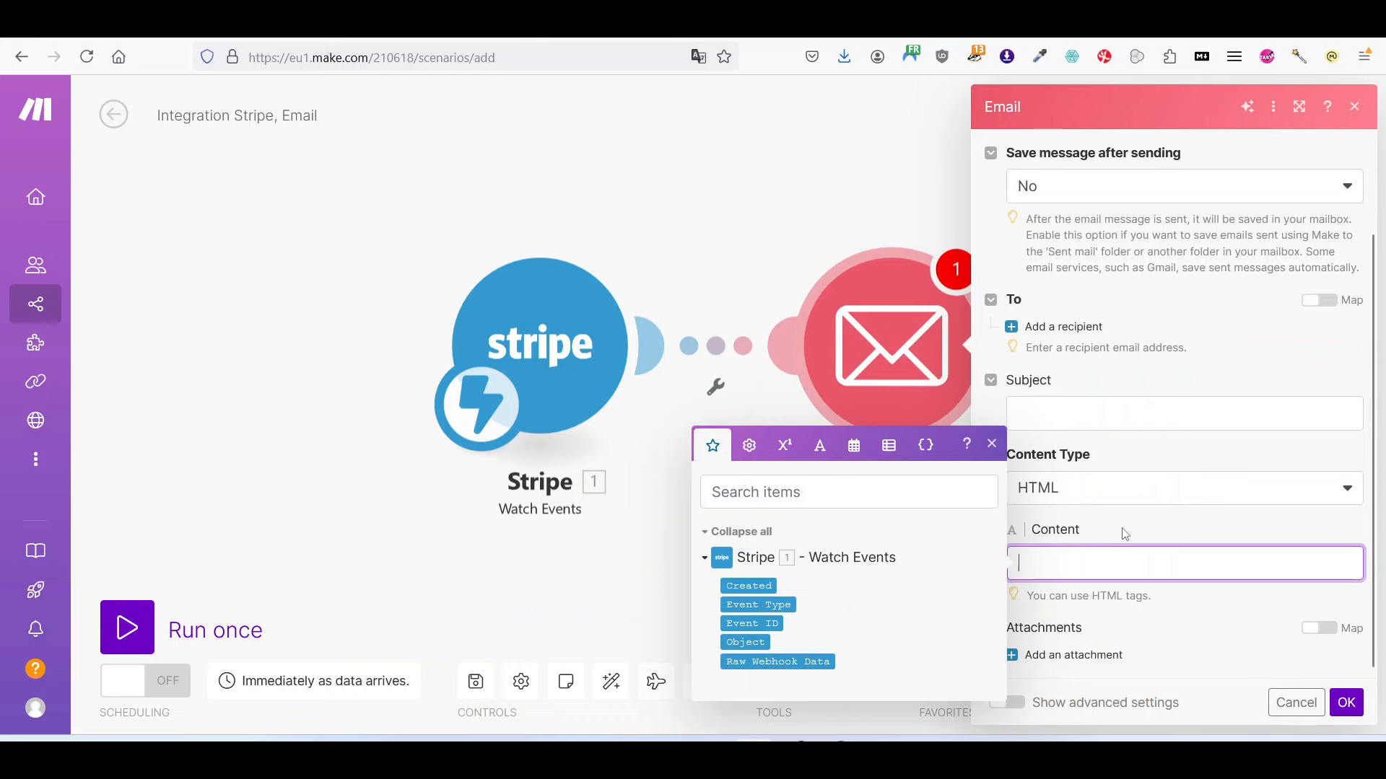
click(1123, 529)
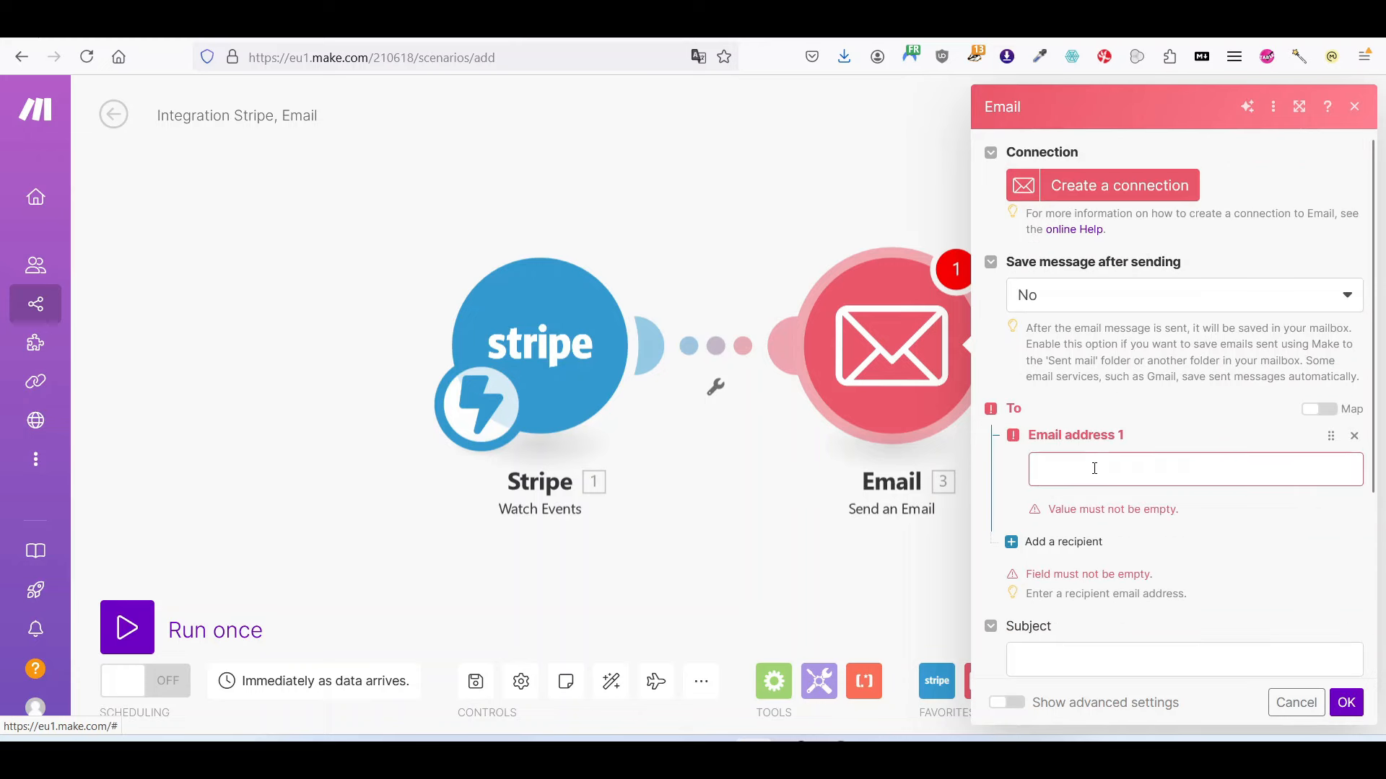
- Map the Stripe event's Object: Email item to the first recipient address and close the email module's settings
click(1094, 468)
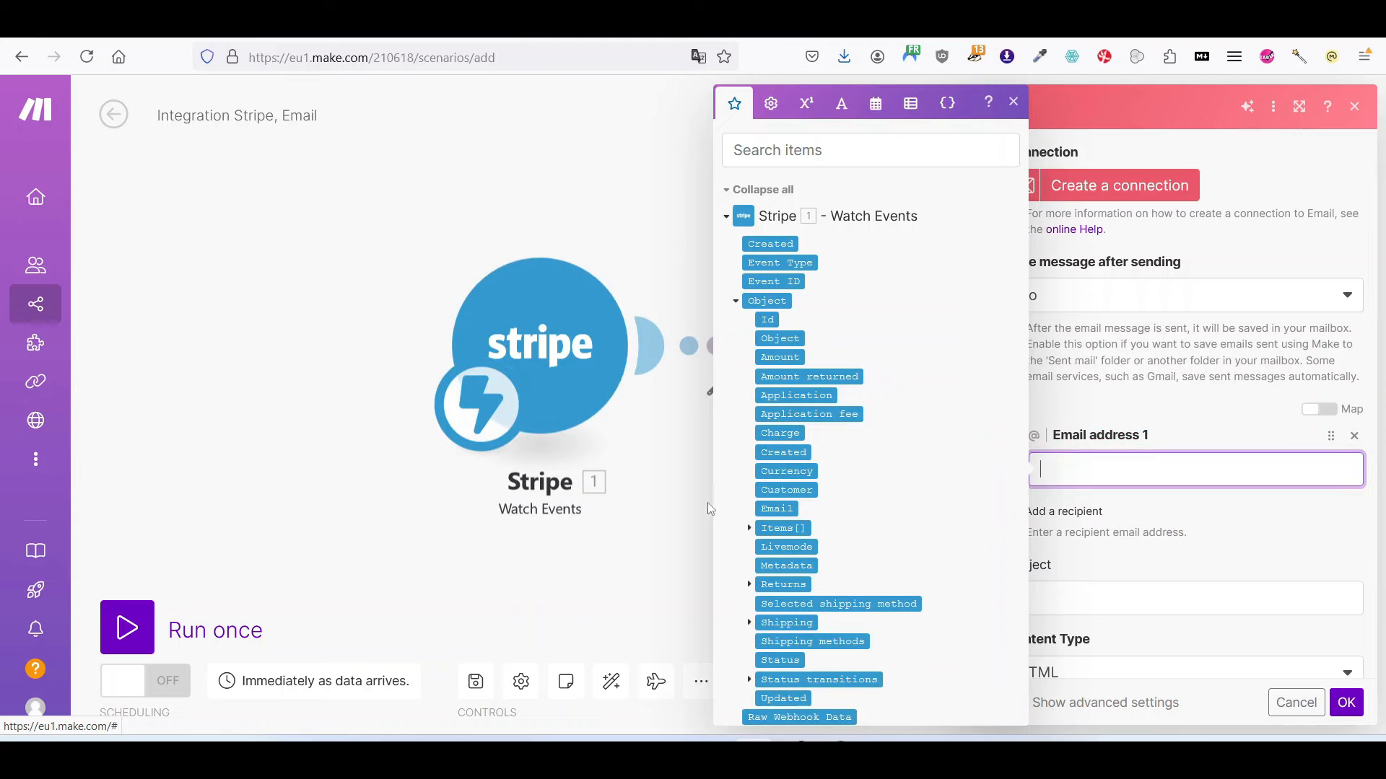
drag(777, 509, 1119, 478)
scroll(1155, 414, down, 2)
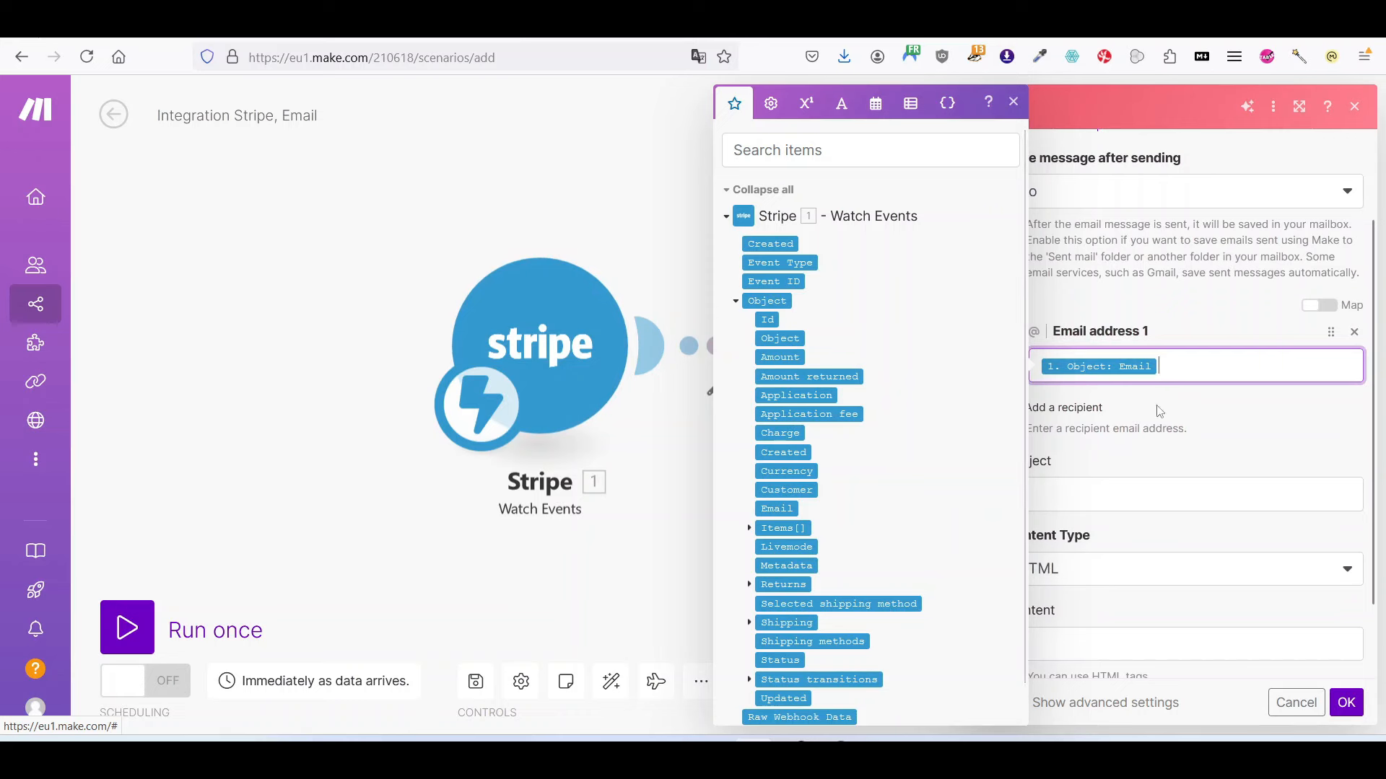
click(1182, 403)
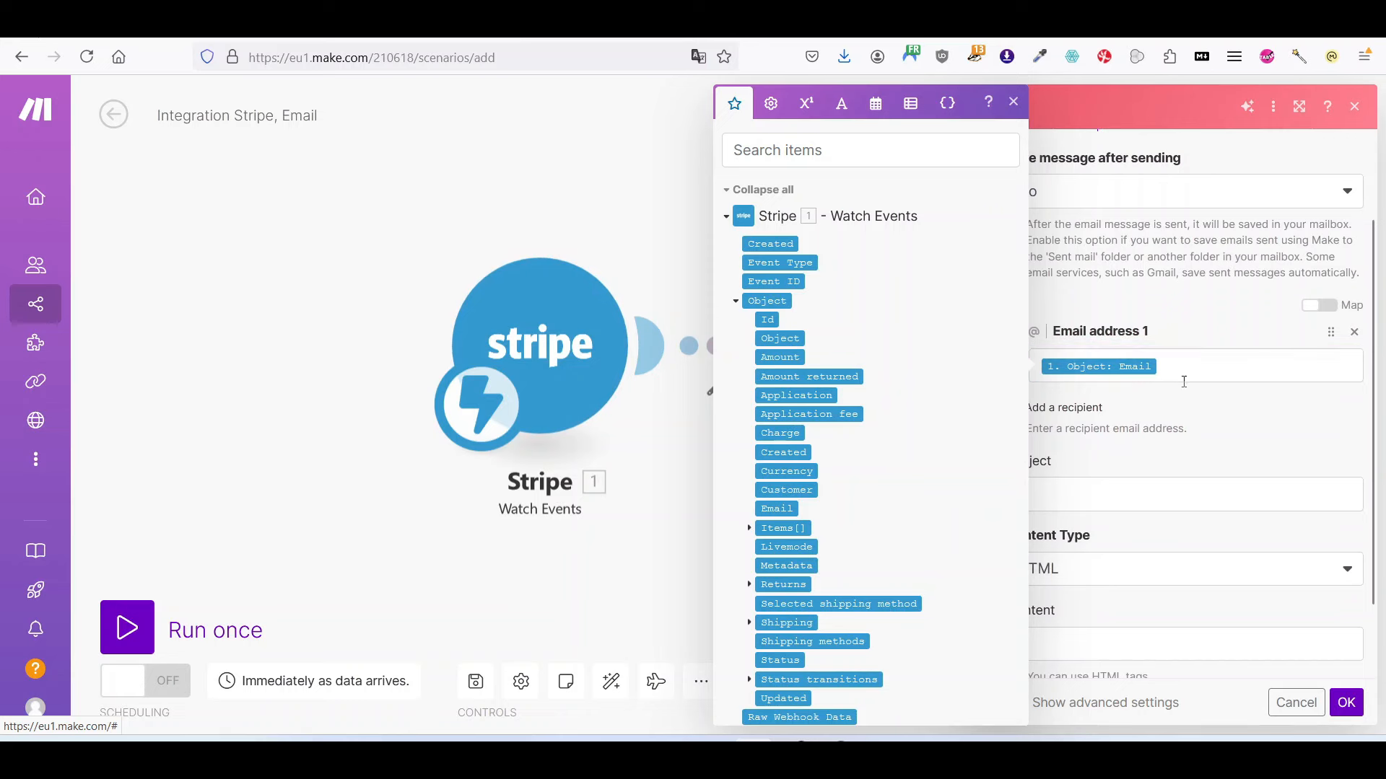
click(1014, 103)
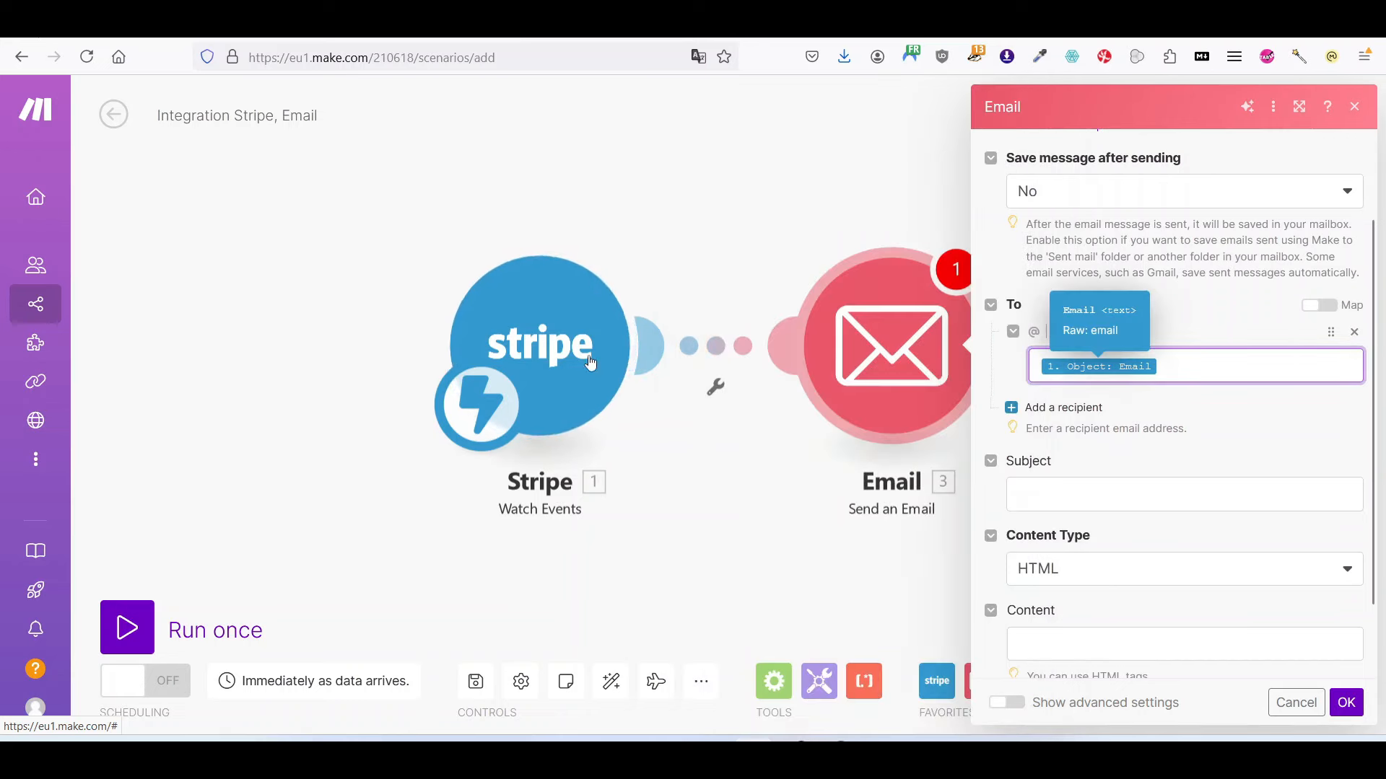
click(638, 449)
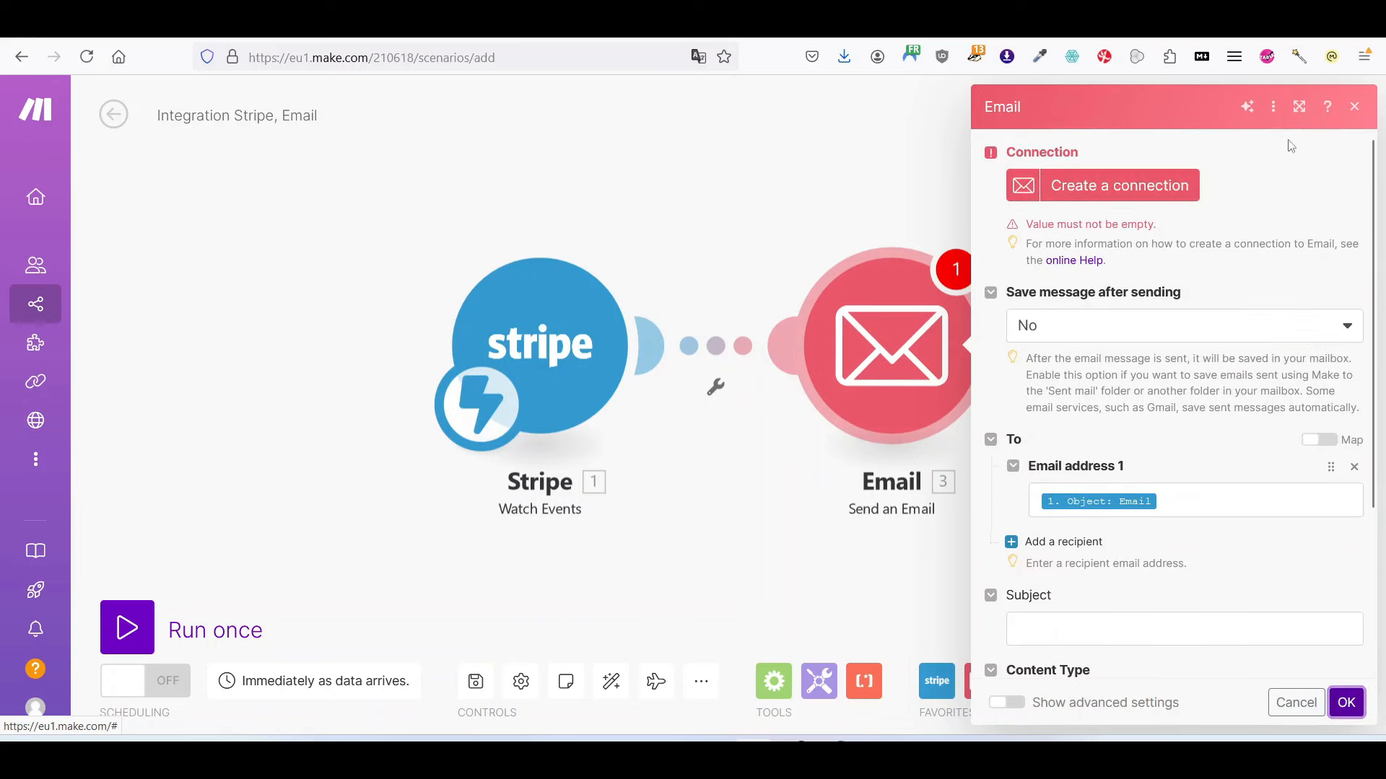
click(1354, 107)
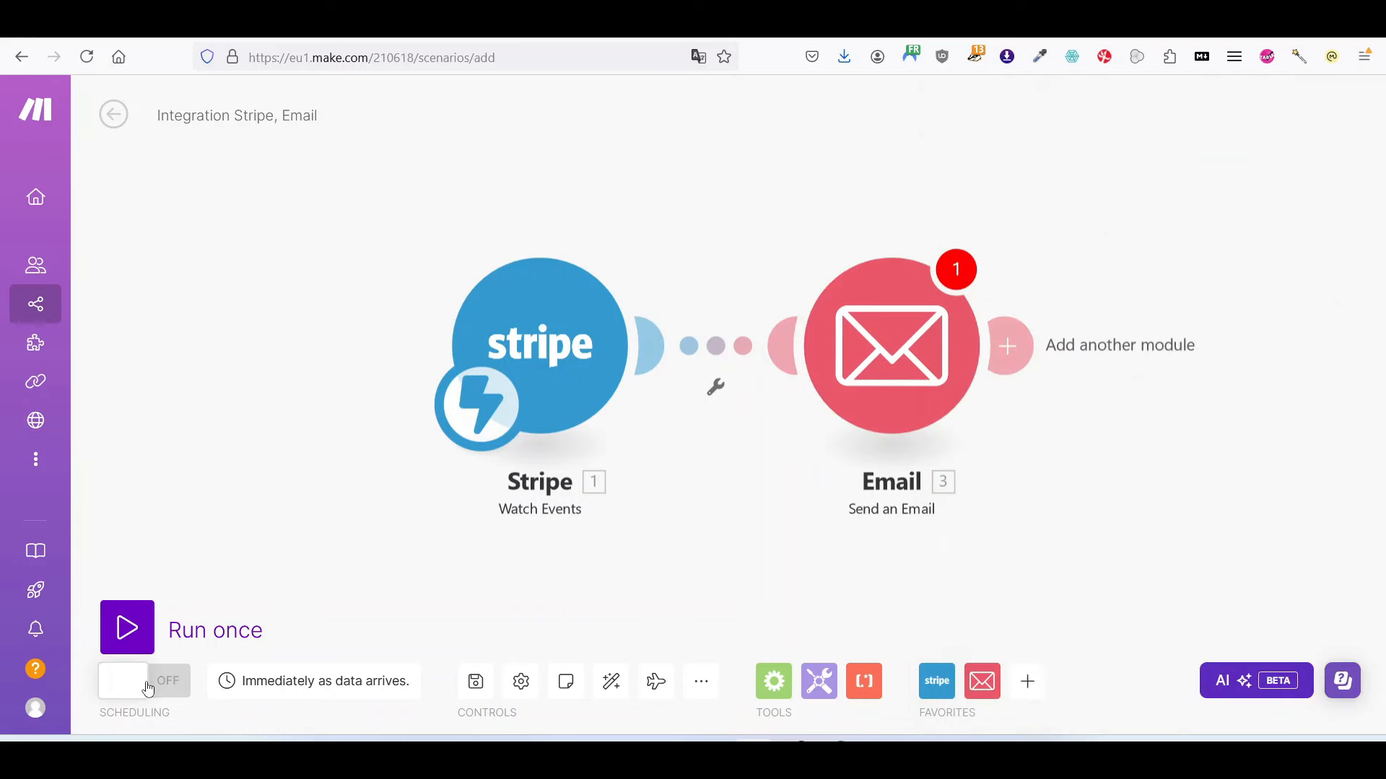